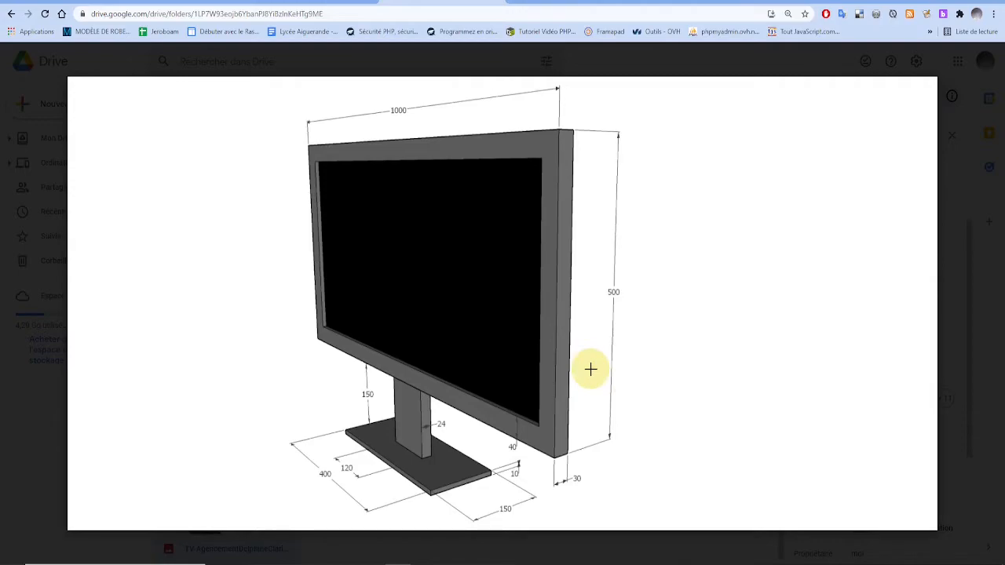
# Draw a ground rectangle about 1101 × 897 mm and Push/Pull it upward into a box
pyautogui.press('r')
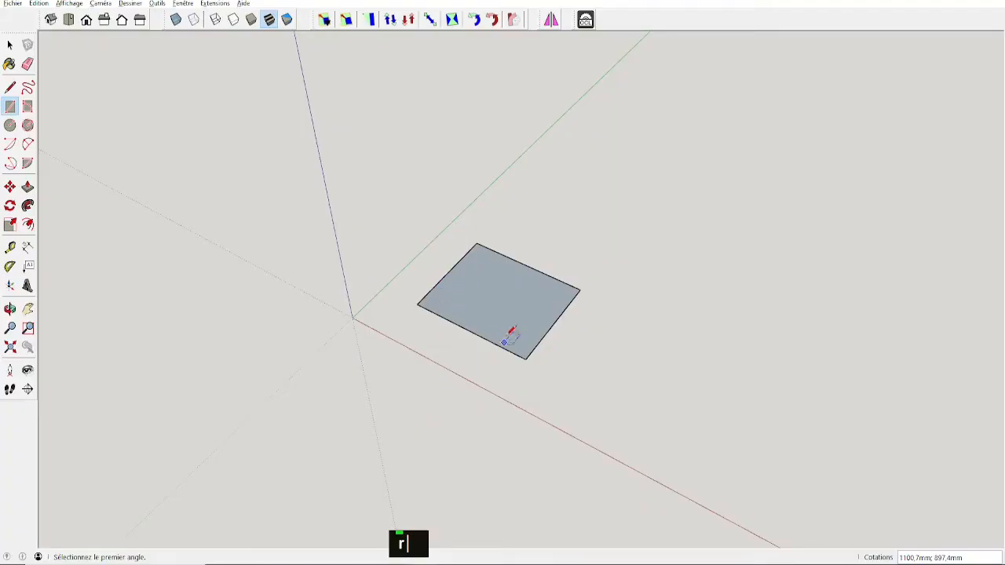
pyautogui.press('p')
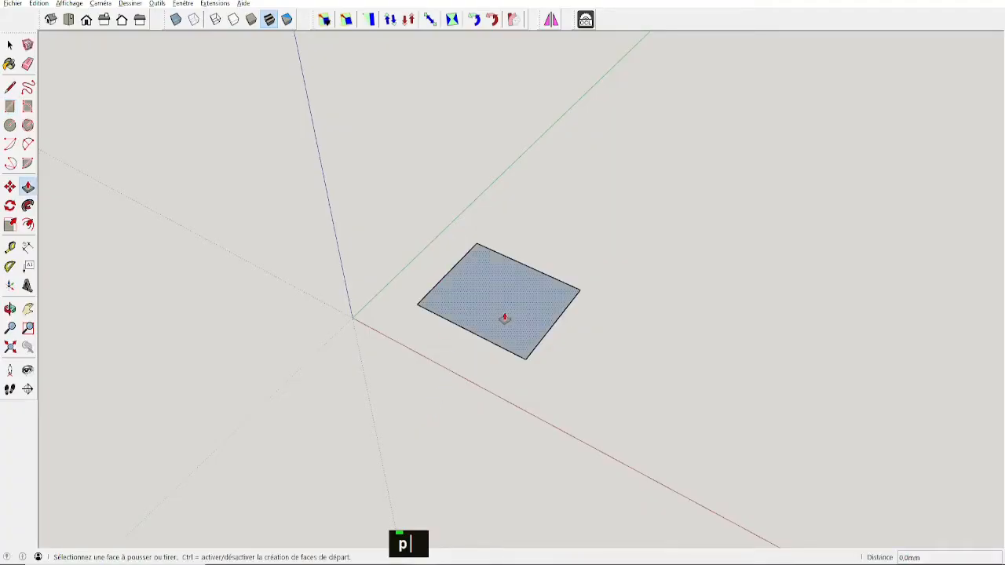
pyautogui.moveTo(503, 318); pyautogui.dragTo(494, 240)
pyautogui.moveTo(500, 334); pyautogui.dragTo(606, 269, button='middle')
pyautogui.moveTo(612, 274); pyautogui.dragTo(550, 206)
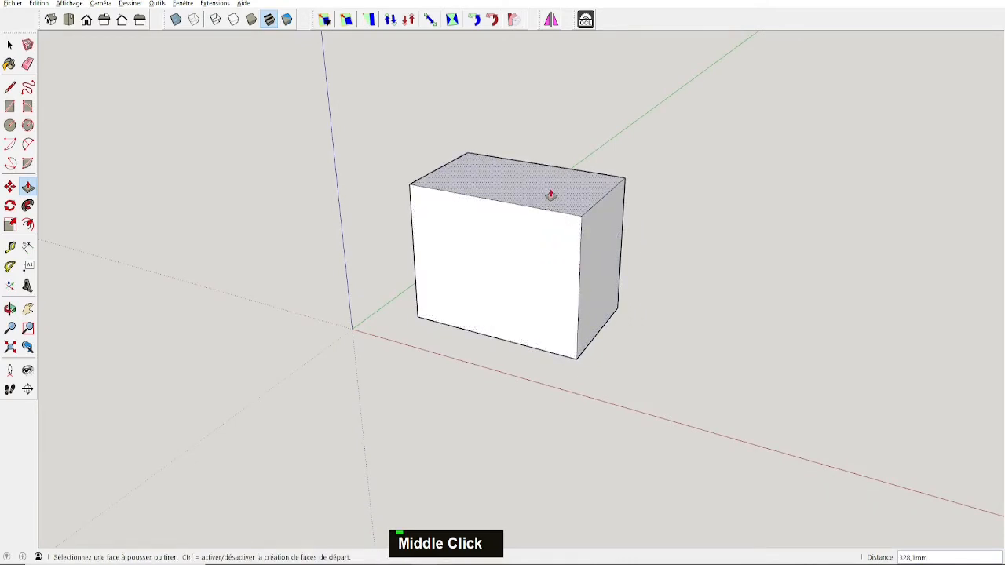
# Push/Pull the box's top face down about 297 mm with new starting-face creation enabled, splitting off an upper band
pyautogui.press('ctrl')
pyautogui.keyDown('ctrl'); pyautogui.click(548, 193); pyautogui.keyUp('ctrl')
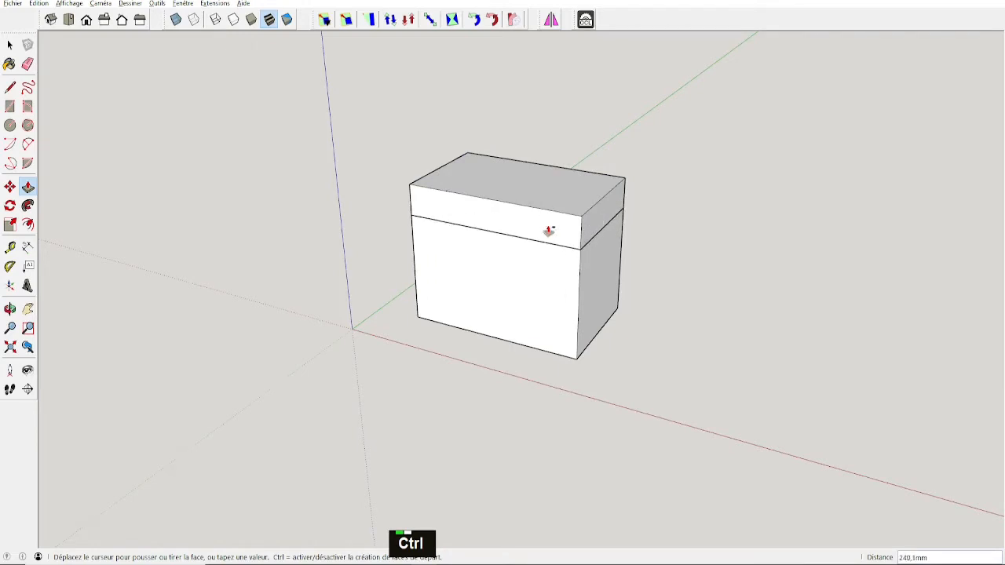
pyautogui.click(548, 233)
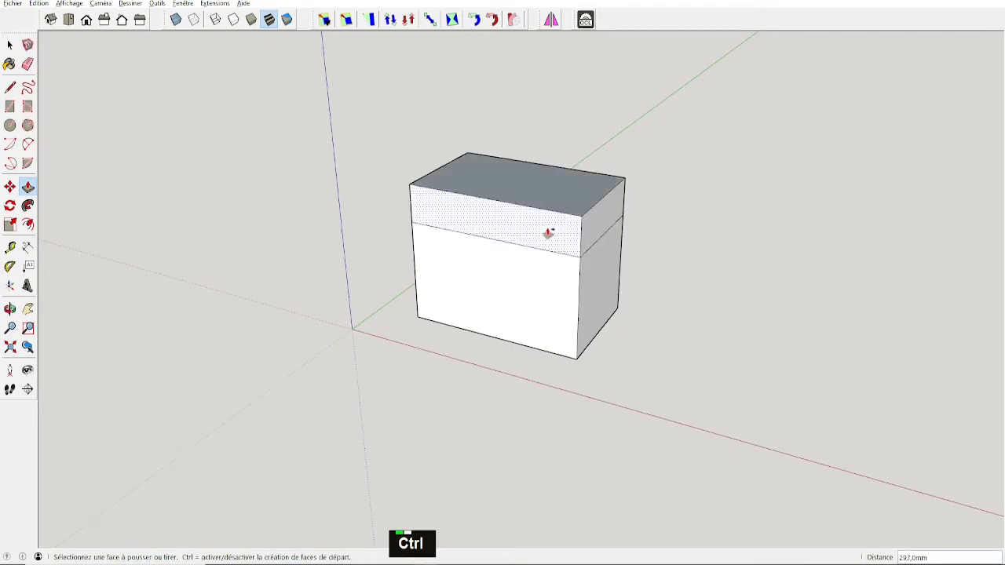
# Pull the upper band's side faces outward by the same distance so the band overhangs the box all around
pyautogui.click(600, 218)
pyautogui.click(568, 235)
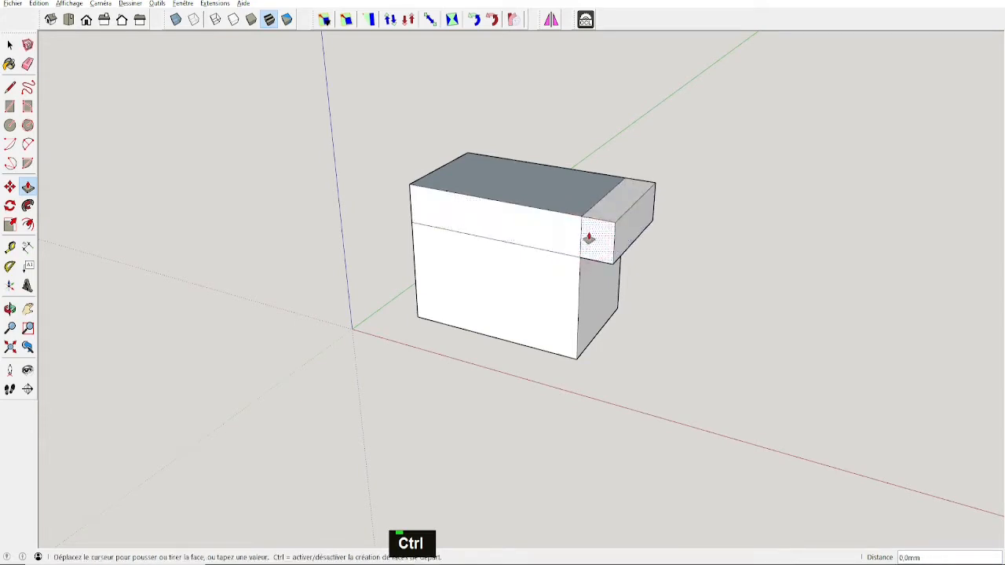
pyautogui.doubleClick(554, 226)
pyautogui.moveTo(460, 227); pyautogui.dragTo(688, 242, button='middle')
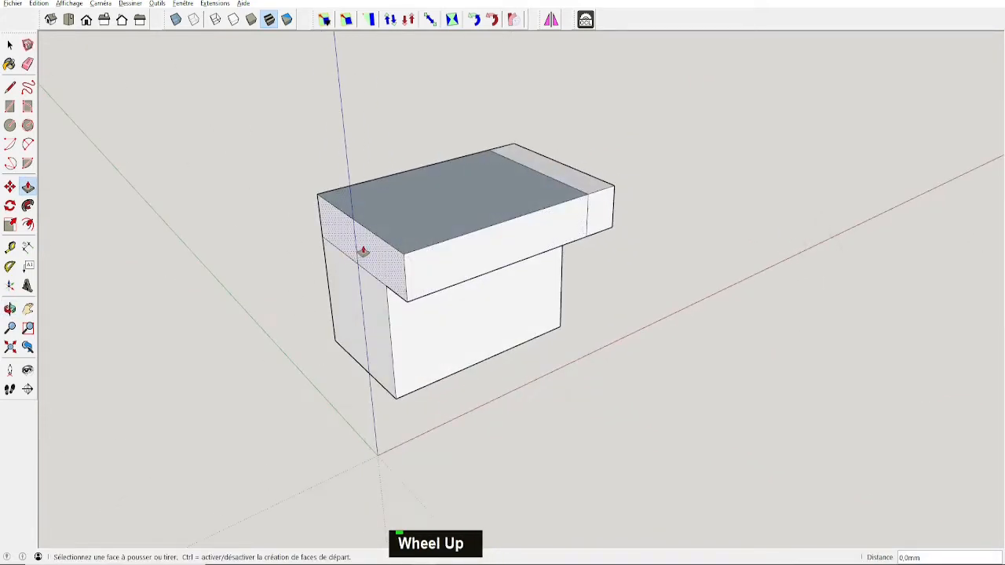
pyautogui.doubleClick(361, 215)
pyautogui.moveTo(509, 243); pyautogui.dragTo(387, 332, button='middle')
pyautogui.doubleClick(363, 247)
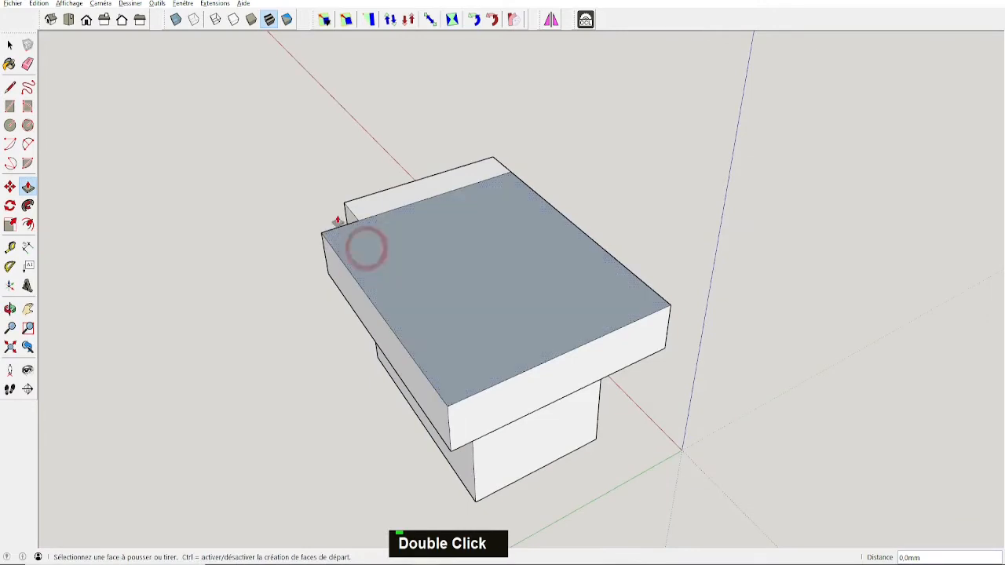
# Erase the leftover seam edges on the overhanging top slab
pyautogui.moveTo(568, 233); pyautogui.dragTo(544, 313, button='middle')
pyautogui.press('e')
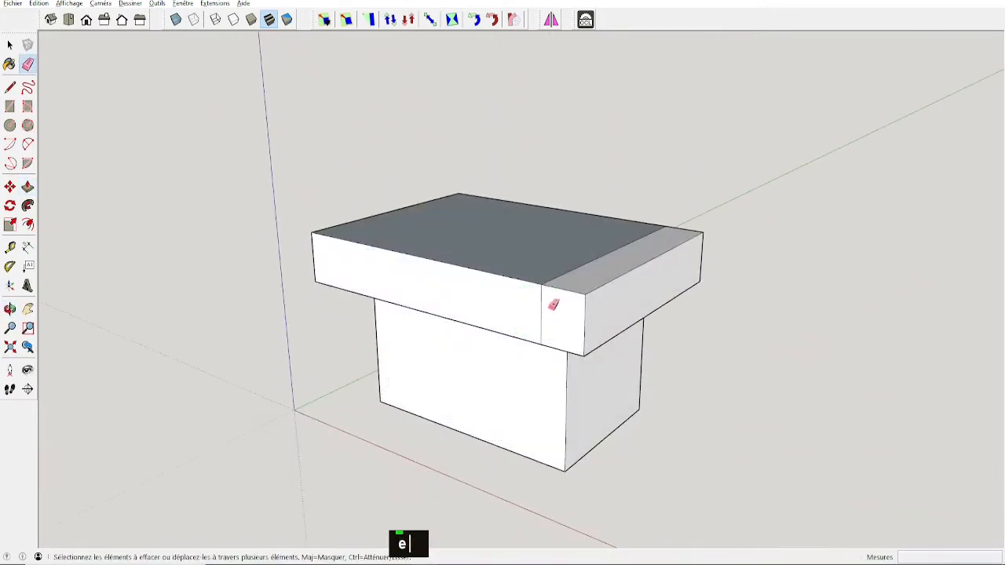
pyautogui.click(567, 273)
pyautogui.moveTo(419, 128); pyautogui.dragTo(495, 252, button='middle')
pyautogui.moveTo(501, 304); pyautogui.dragTo(606, 363, button='middle')
# Try moving the whole solid along the red axis while toggling copy mode on and off
pyautogui.press('space')
pyautogui.moveTo(257, 130); pyautogui.dragTo(823, 547)
pyautogui.scroll(-4, 759, 491)
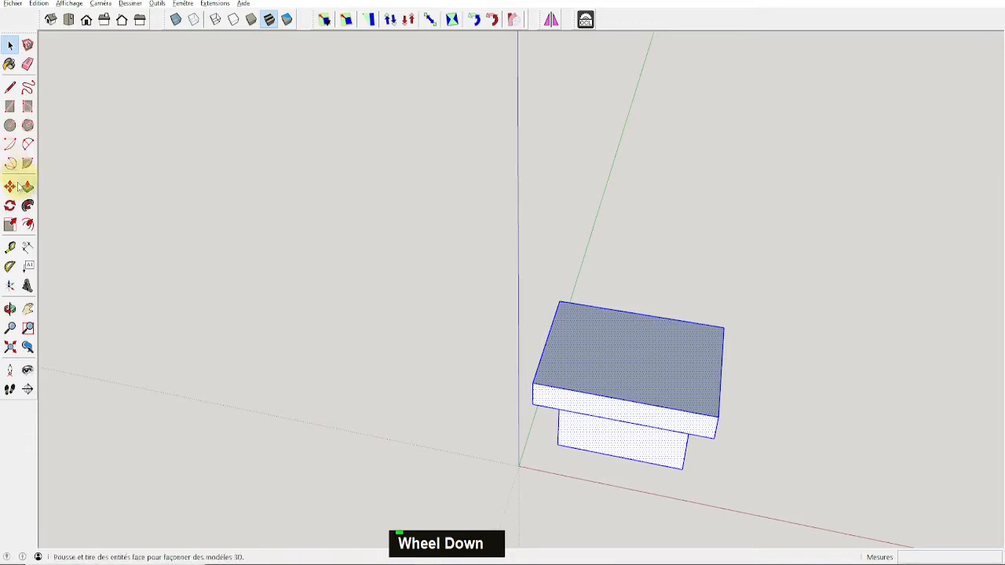
pyautogui.press('m')
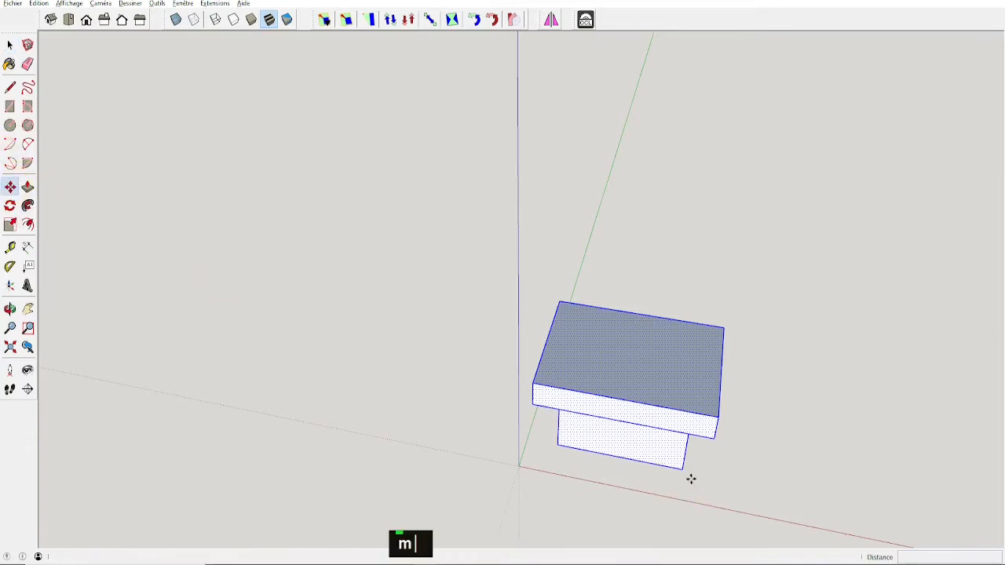
pyautogui.click(610, 473)
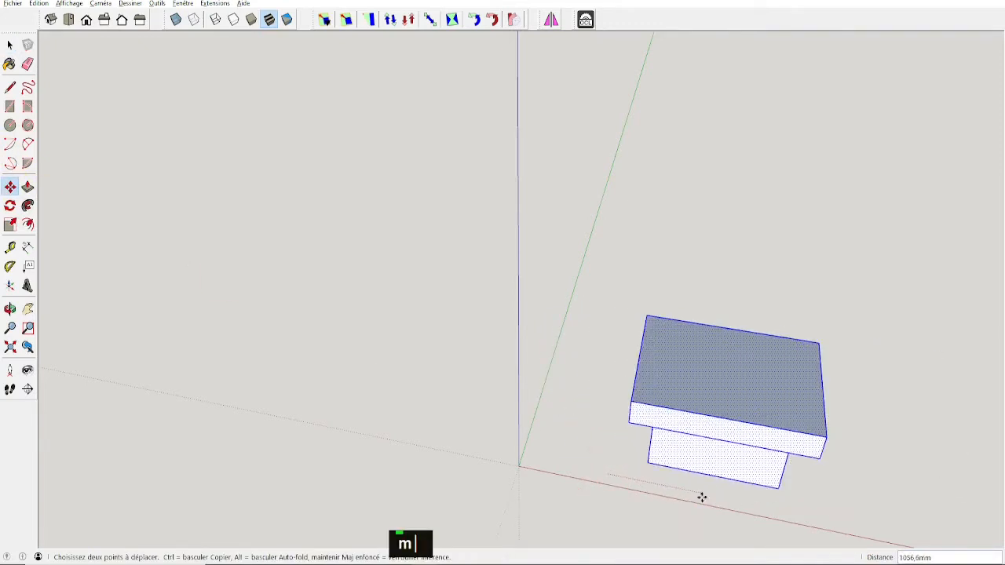
pyautogui.press('ctrl')
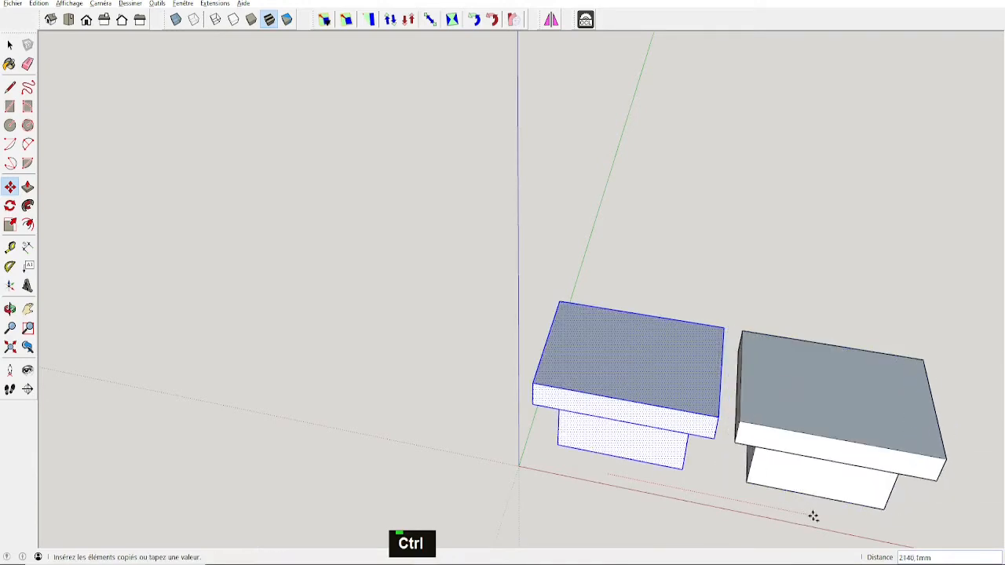
pyautogui.press('ctrl')
pyautogui.press('ctrl')
pyautogui.press('ctrl')
pyautogui.press('ctrl')
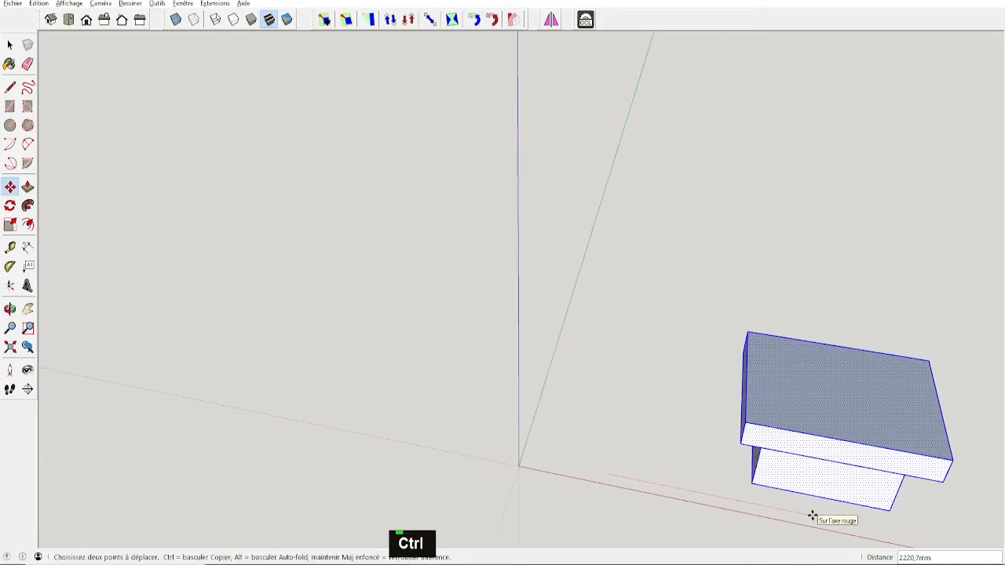
pyautogui.press('m')
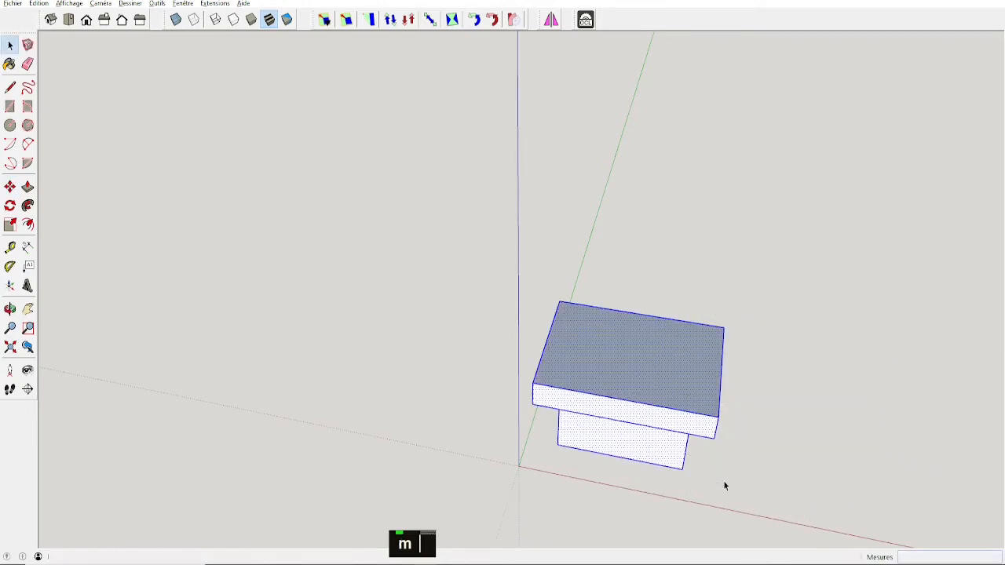
pyautogui.press('space')
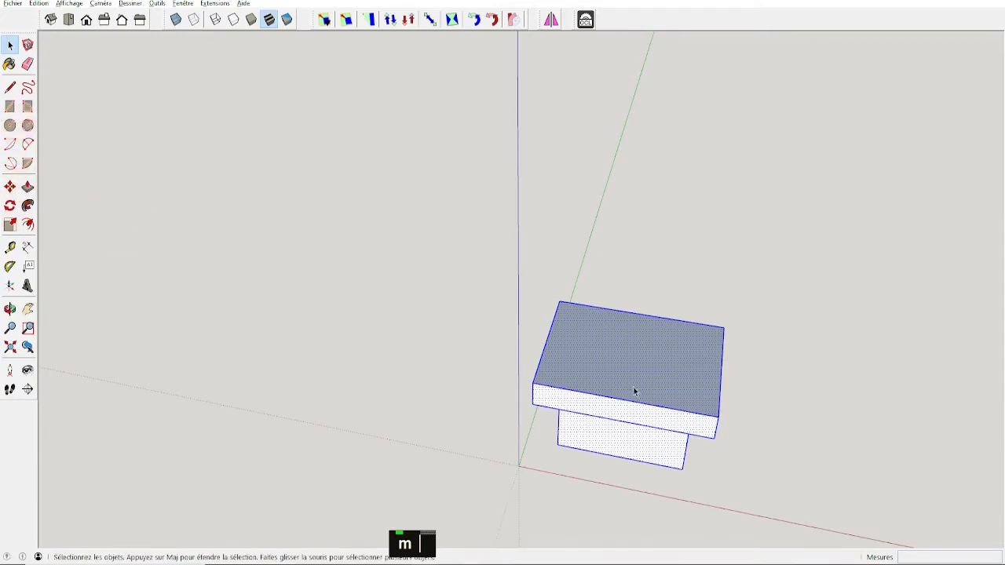
# Try to raise the slab's top face with Push/Pull without creating a new starting face
pyautogui.moveTo(633, 386); pyautogui.dragTo(599, 365, button='middle')
pyautogui.press('space')
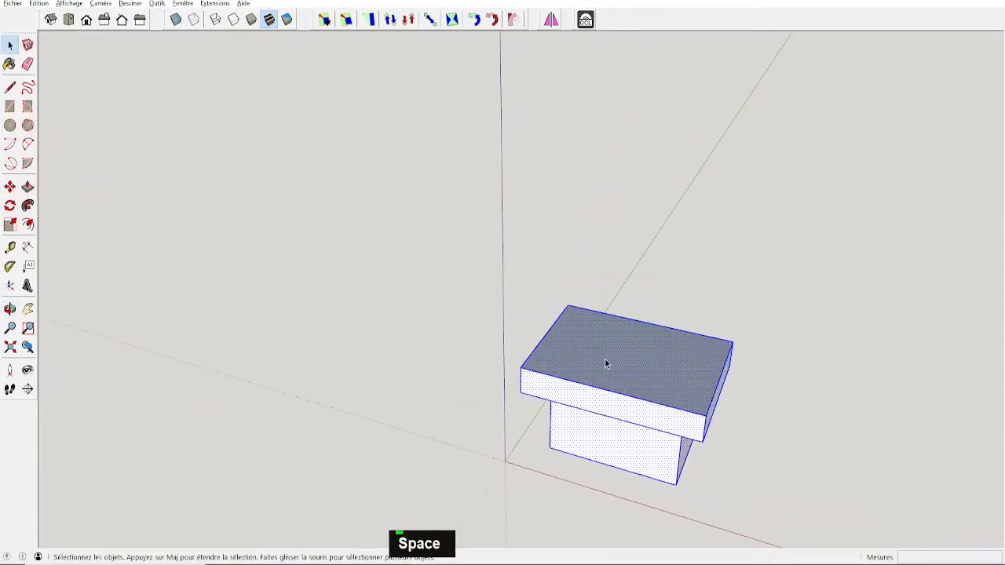
pyautogui.press('p')
pyautogui.click(616, 348)
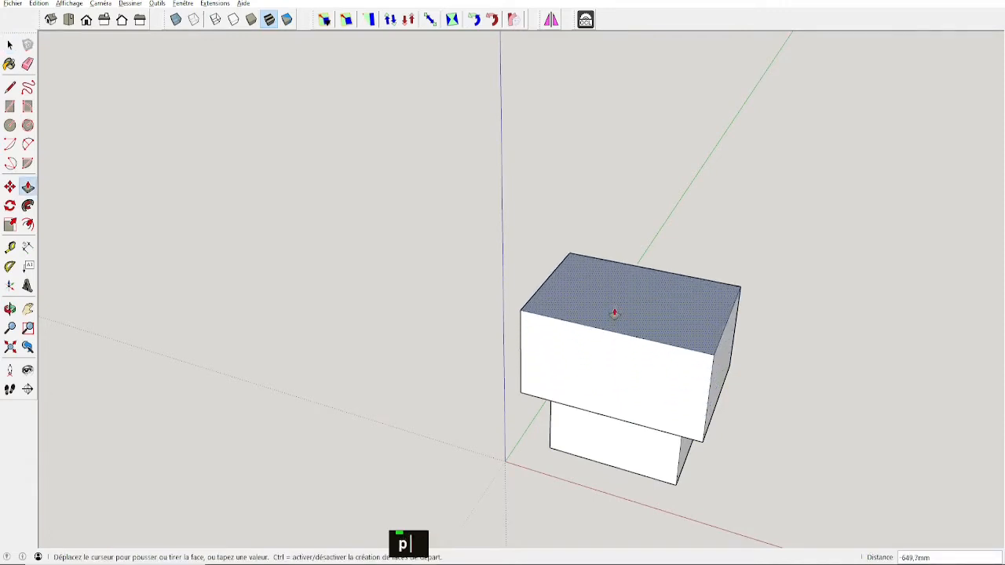
pyautogui.press('Escape')
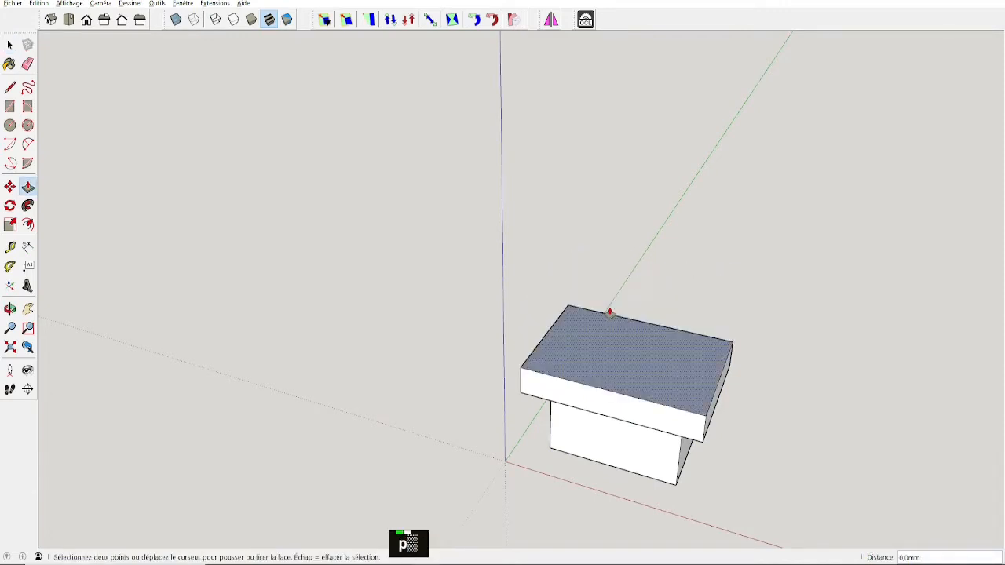
# Push/Pull the slab's top face up about 1162 mm, creating a new starting face to keep the dividing edge
pyautogui.click(610, 311)
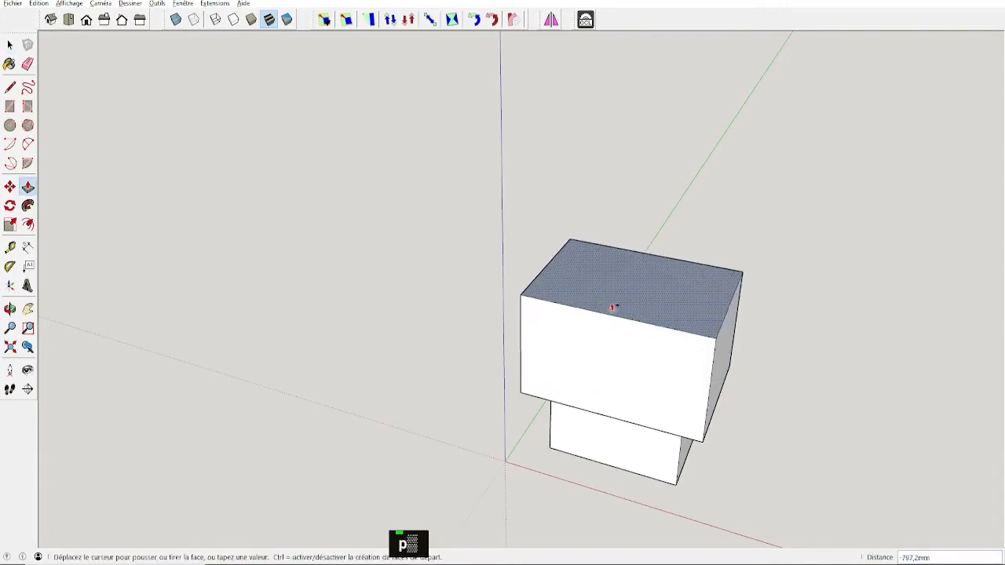
pyautogui.press('ctrl')
pyautogui.click(630, 263)
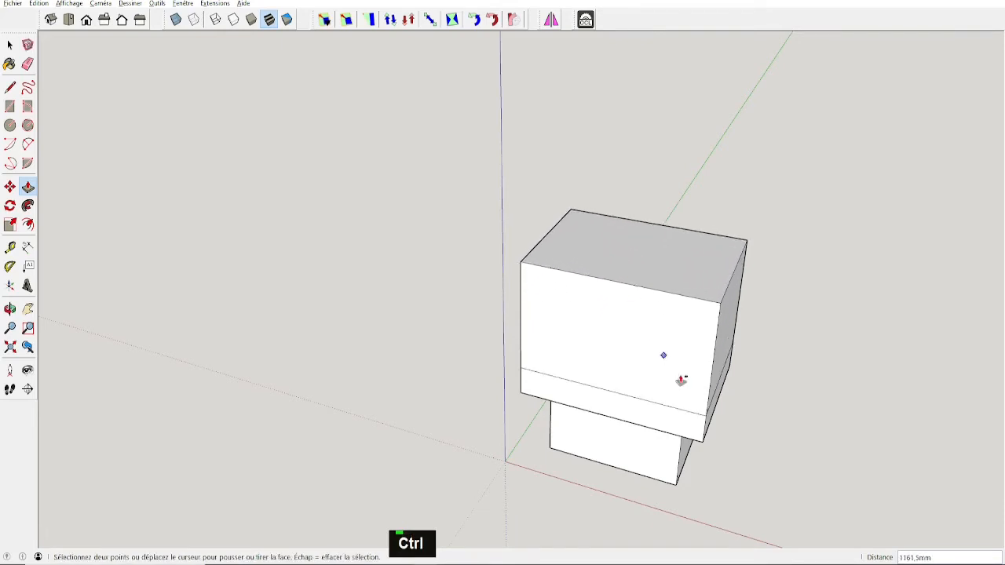
# Pull the side faces of the band below the dividing edge outward by the same distance to form a surrounding ledge
pyautogui.moveTo(680, 377); pyautogui.dragTo(684, 426, button='middle')
pyautogui.press('space')
pyautogui.click(682, 419)
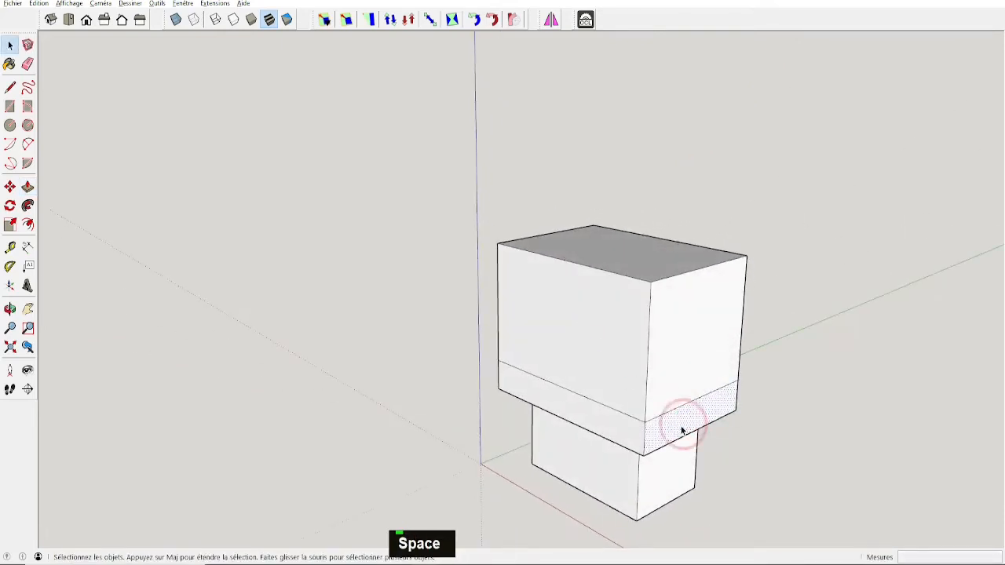
pyautogui.press('p')
pyautogui.click(680, 431)
pyautogui.click(623, 427)
pyautogui.doubleClick(620, 425)
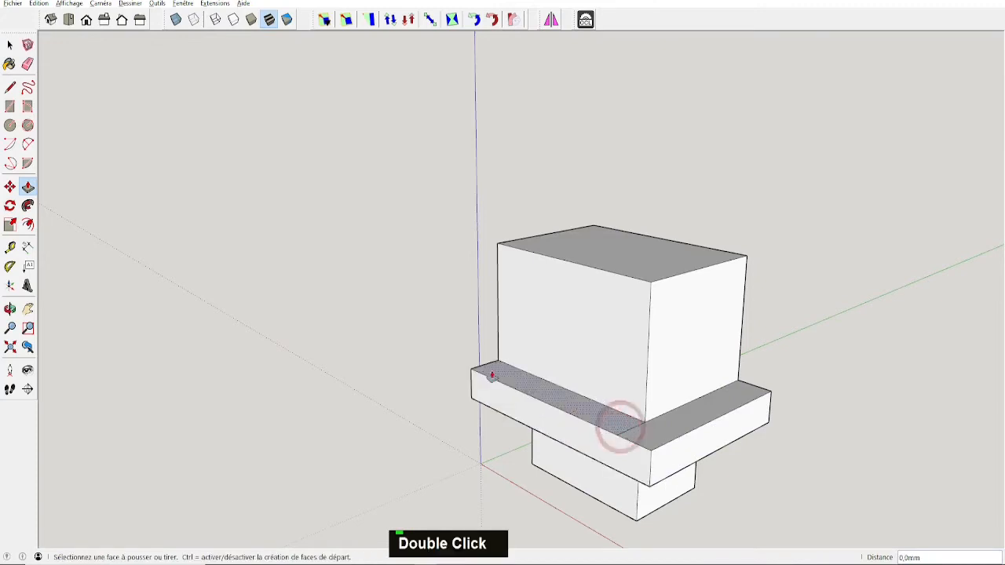
pyautogui.scroll(2, 528, 399)
pyautogui.moveTo(528, 399); pyautogui.dragTo(382, 343, button='middle')
pyautogui.doubleClick(433, 382)
pyautogui.doubleClick(468, 399)
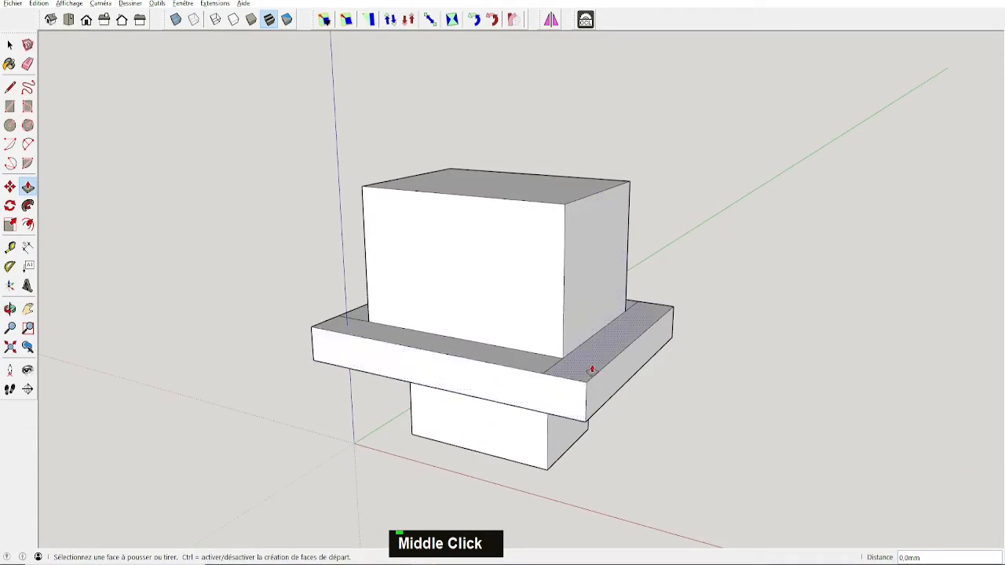
# Select the entire practice solid and delete it
pyautogui.press('space')
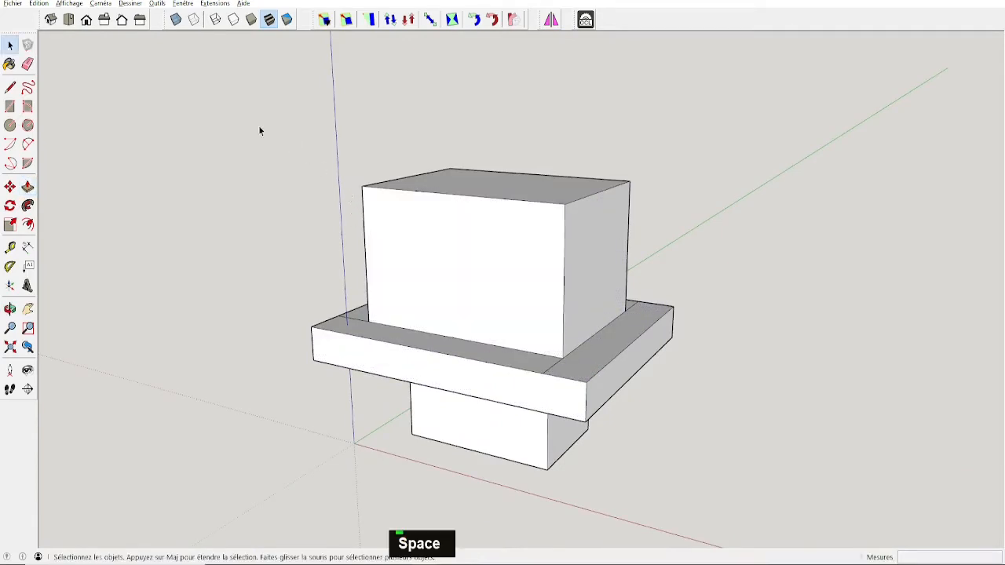
pyautogui.moveTo(258, 125); pyautogui.dragTo(704, 503)
pyautogui.press('Delete')
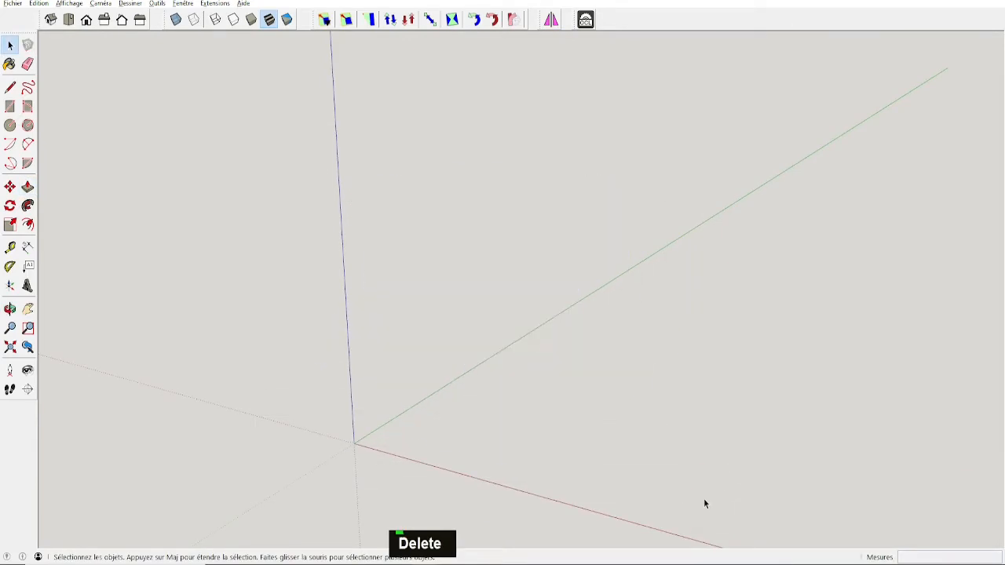
# Check the base dimensions in the browser's reference image and draw a 400 × 150 mm rectangle from the origin
pyautogui.hotkey('alt', 'Tab')
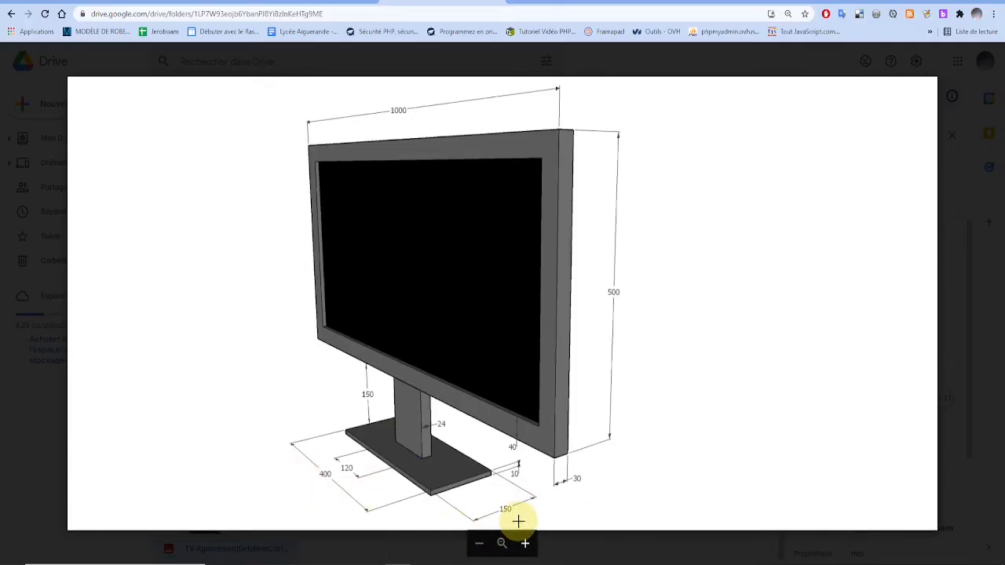
pyautogui.hotkey('alt', 'Tab')
pyautogui.press('r')
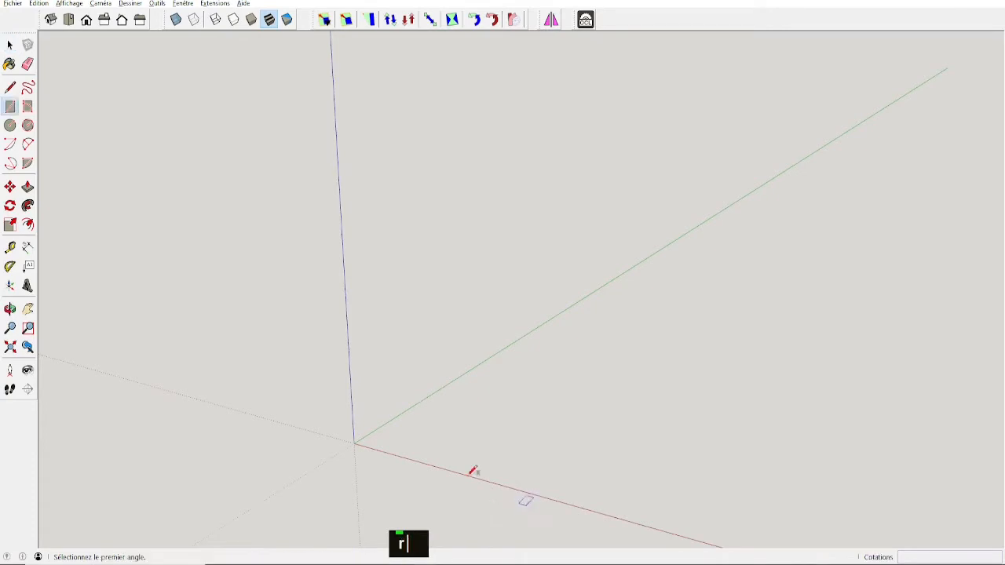
pyautogui.click(353, 444)
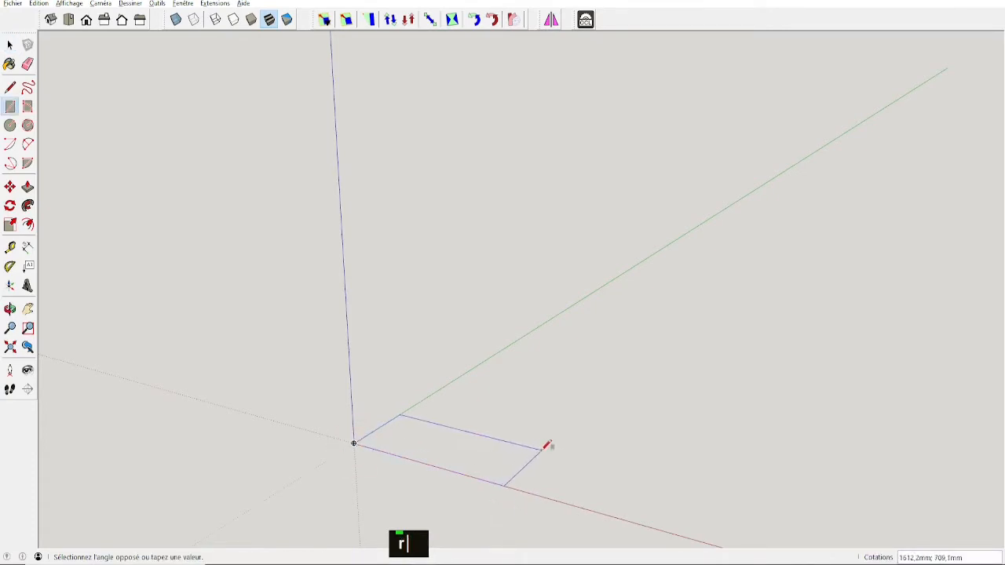
pyautogui.write('4')
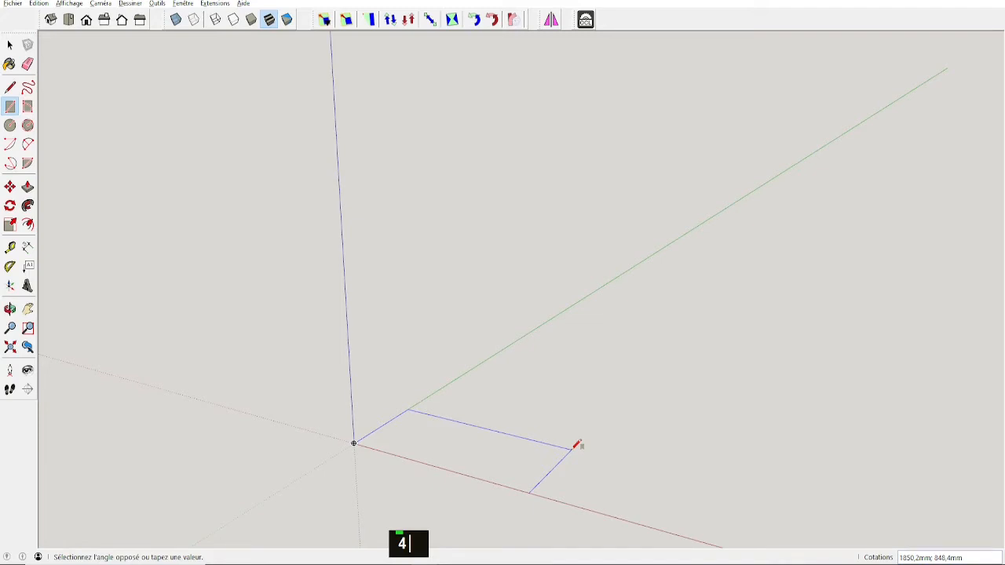
pyautogui.write('00')
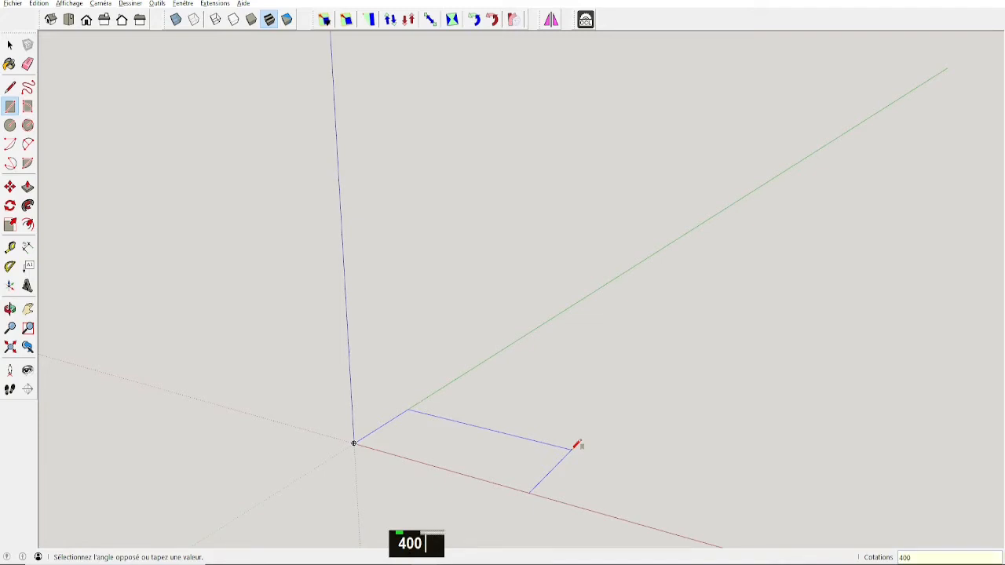
pyautogui.write(';150')
pyautogui.press('Return')
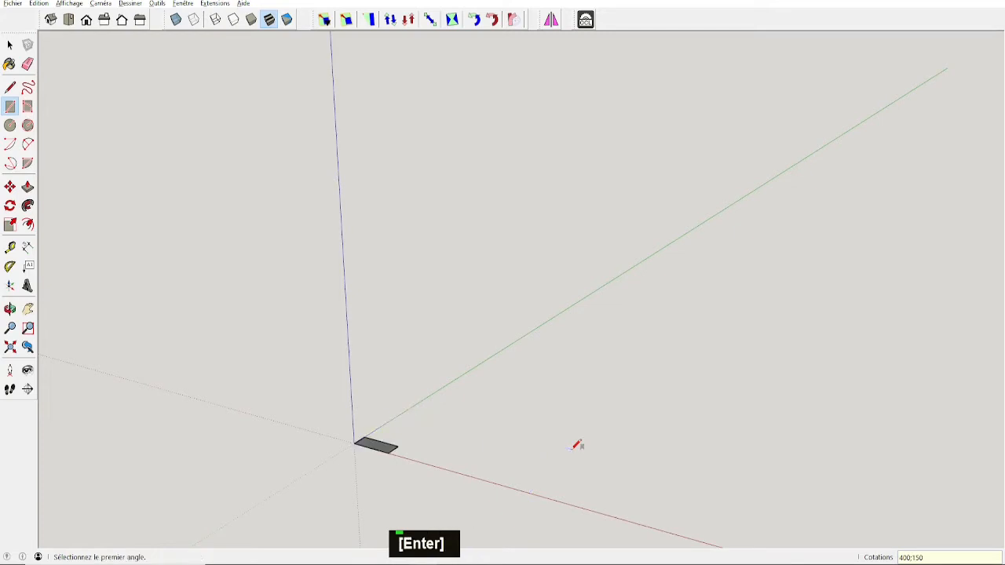
# Check the base's thickness in the browser's reference image and Push/Pull the 400 × 150 mm rectangle up 10 mm
pyautogui.scroll(5, 369, 448)
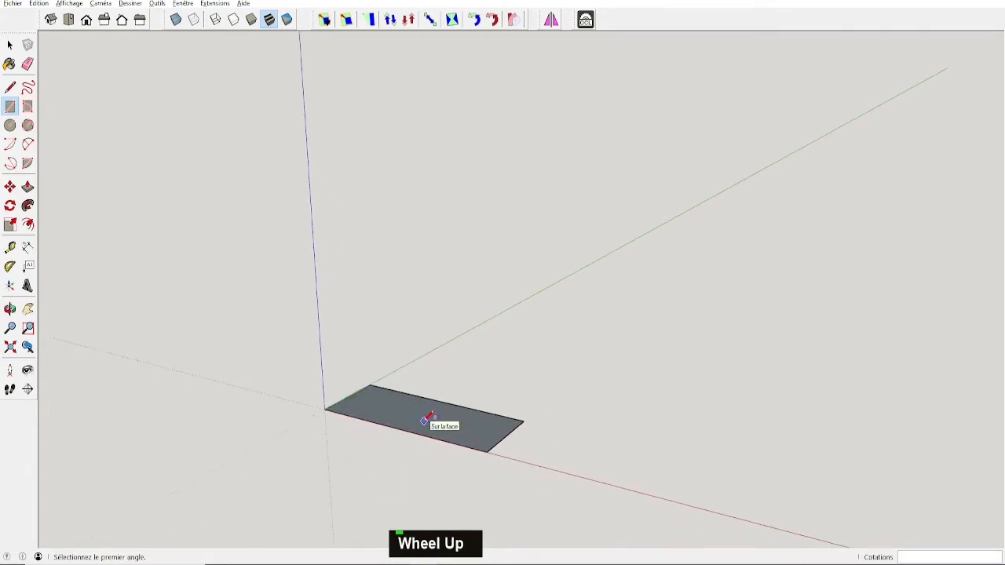
pyautogui.hotkey('alt', 'Tab')
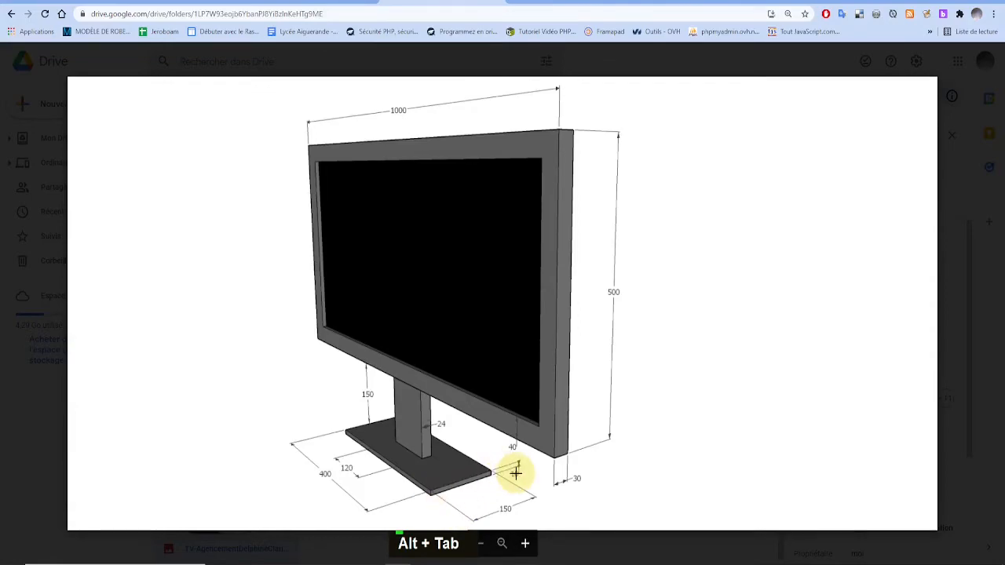
pyautogui.hotkey('alt', 'Tab')
pyautogui.press('p')
pyautogui.click(478, 437)
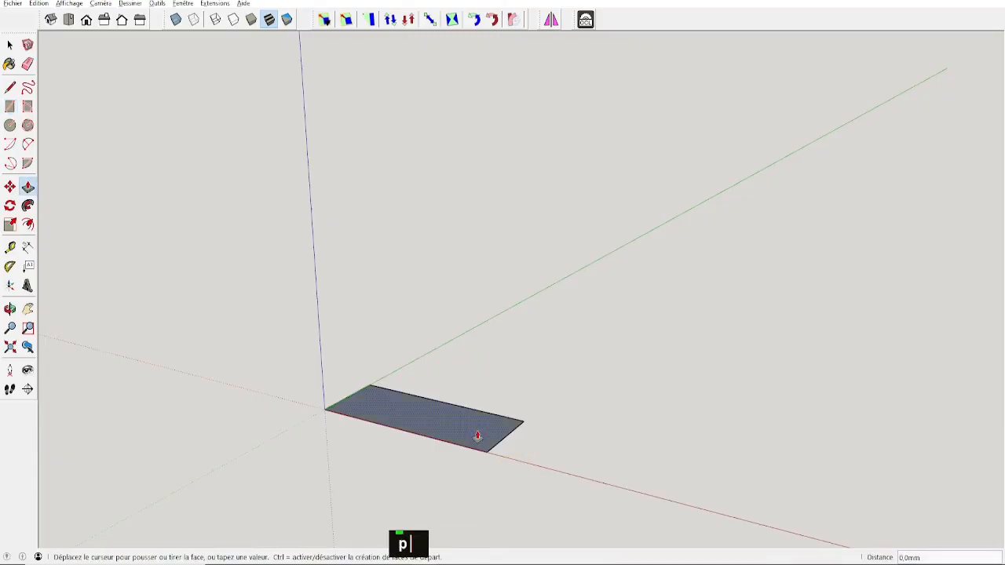
pyautogui.click(477, 427)
pyautogui.write('10')
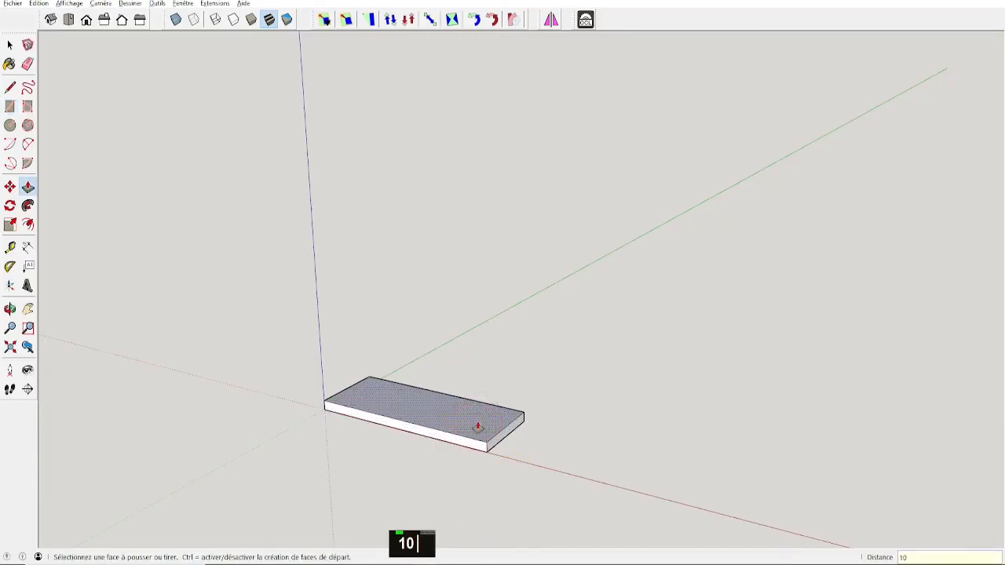
pyautogui.press('Return')
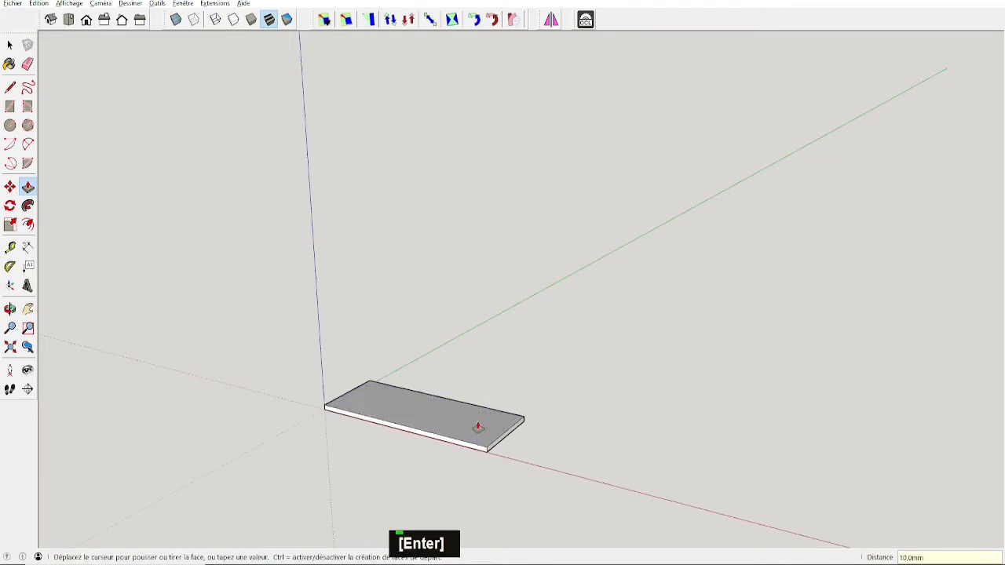
# Check the stand's dimensions in the reference image and place a guide across the base's top face, 200 mm from its short edge
pyautogui.hotkey('alt', 'Tab')
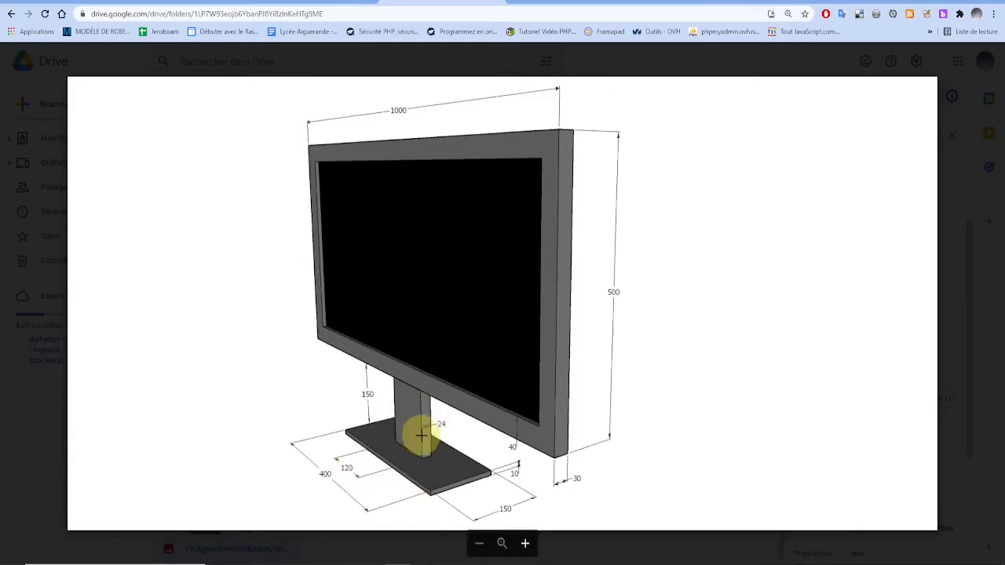
pyautogui.hotkey('alt', 'Tab')
pyautogui.scroll(-3, 435, 401)
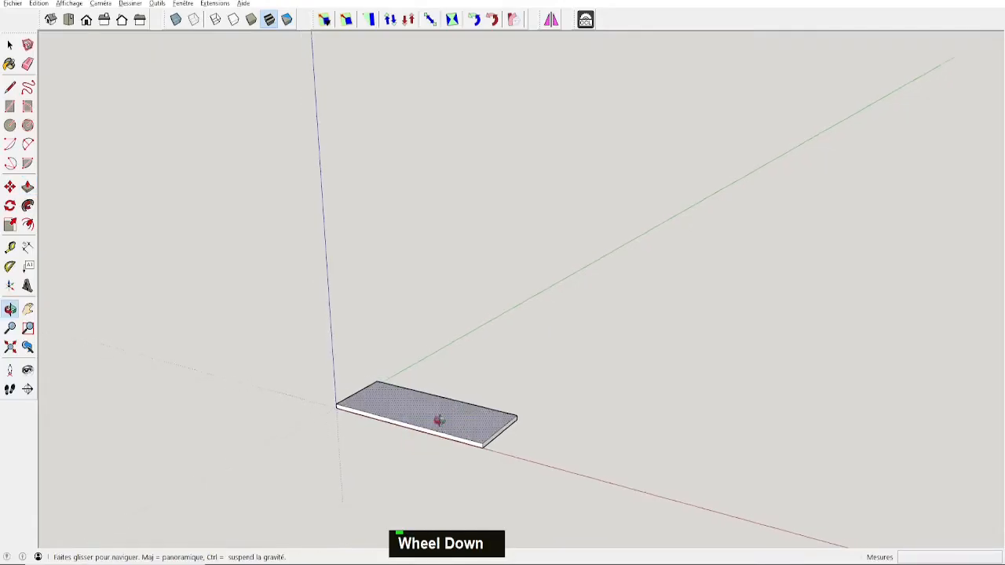
pyautogui.scroll(2, 436, 401)
pyautogui.scroll(2, 431, 439)
pyautogui.hotkey('alt', 'Tab')
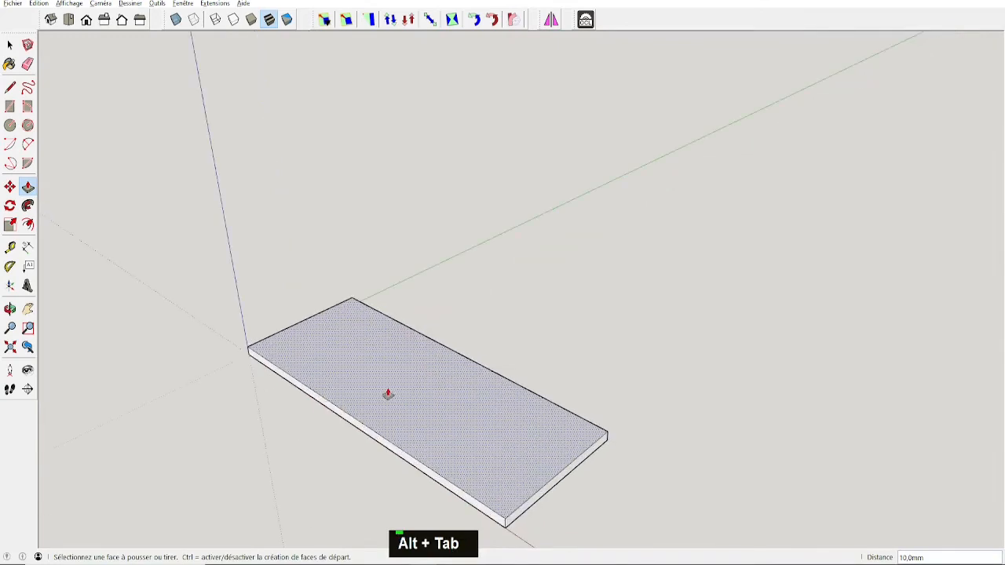
pyautogui.press('t')
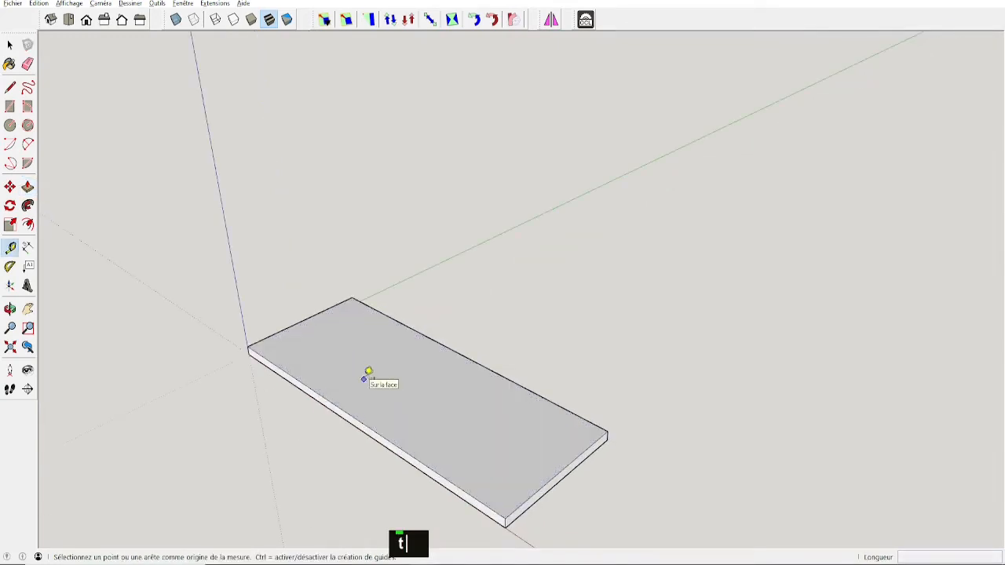
pyautogui.click(282, 329)
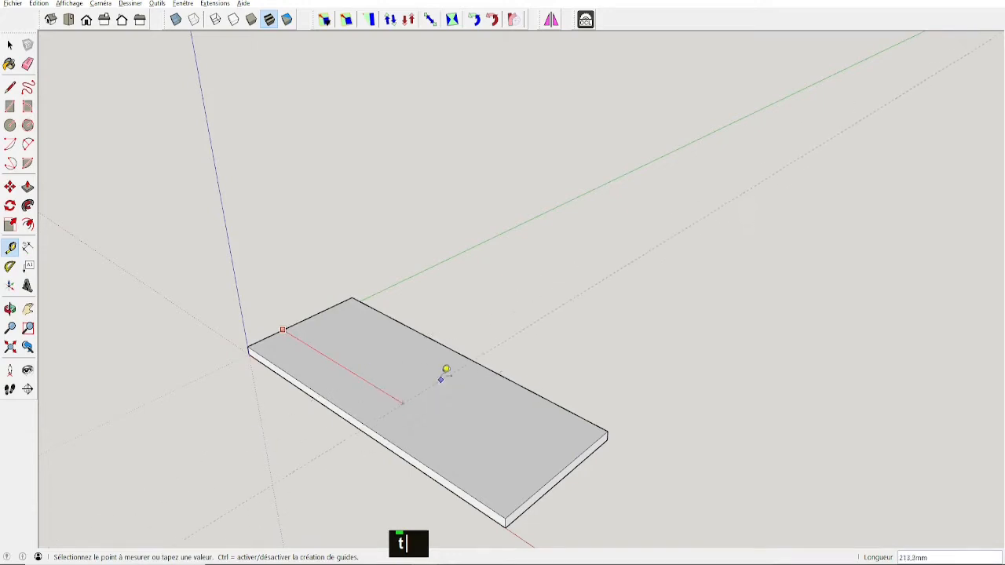
pyautogui.click(470, 348)
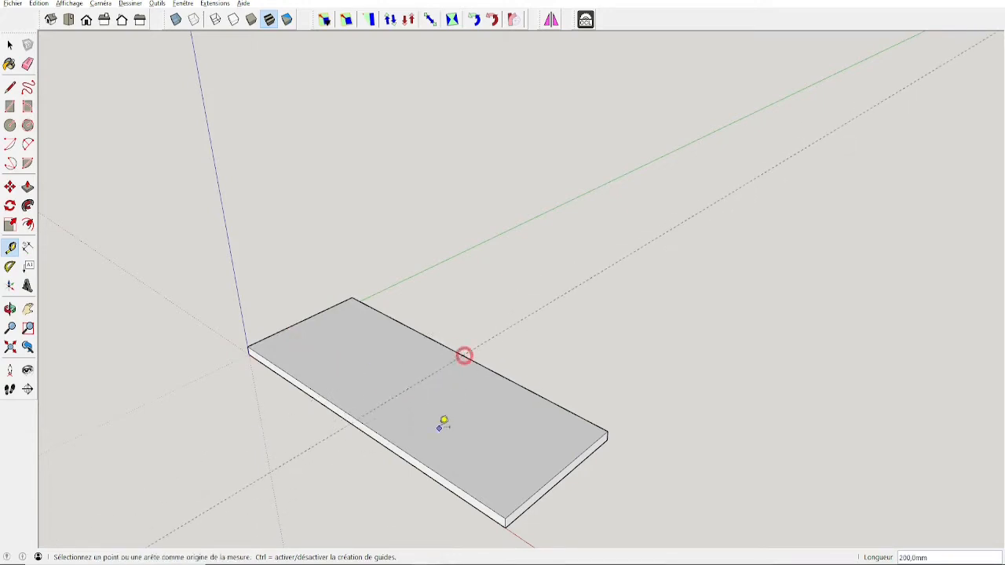
# Place two parallel guides on the base's top face, 60 mm to each side of the central crosswise guide
pyautogui.click(428, 375)
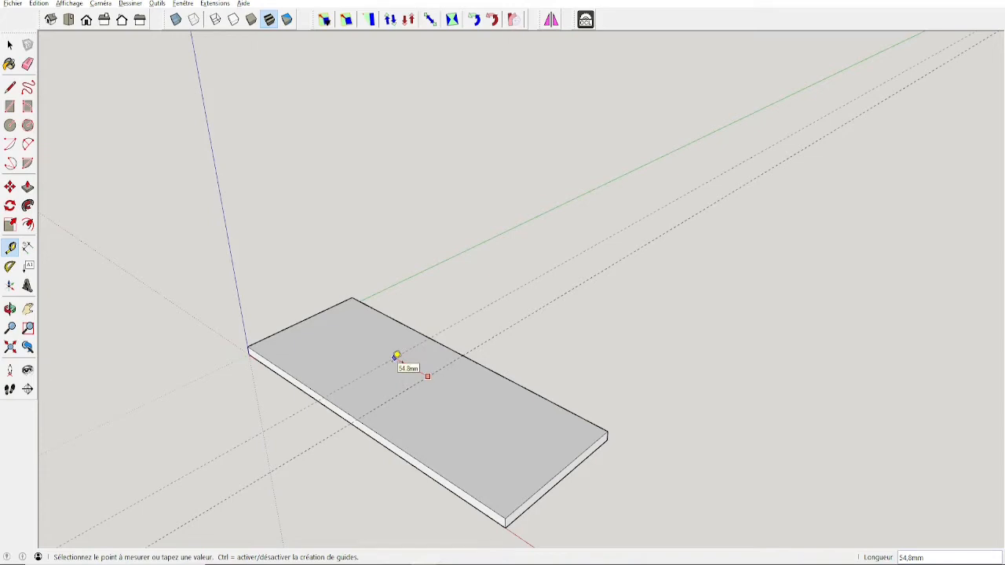
pyautogui.click(395, 357)
pyautogui.write('60')
pyautogui.press('Return')
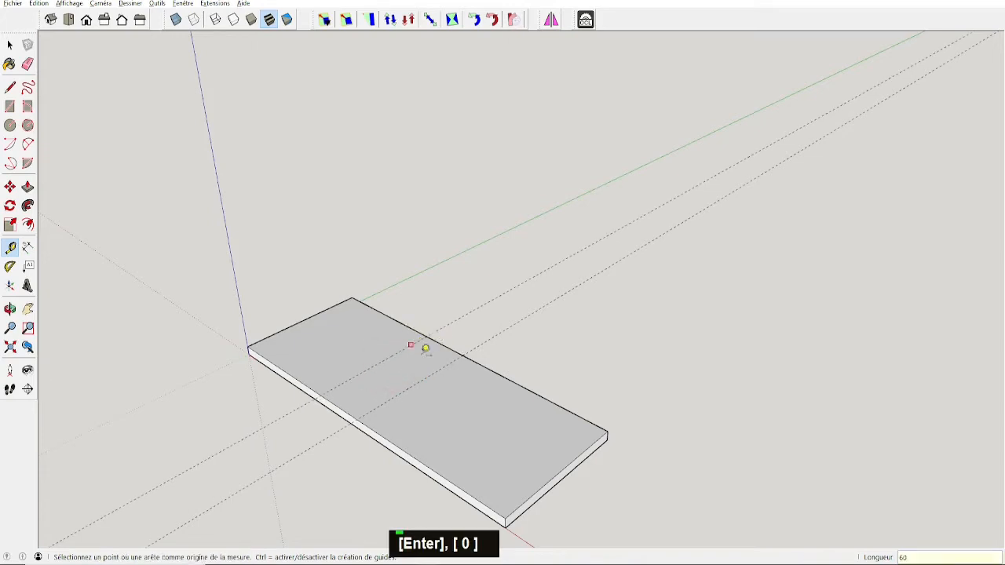
pyautogui.click(436, 371)
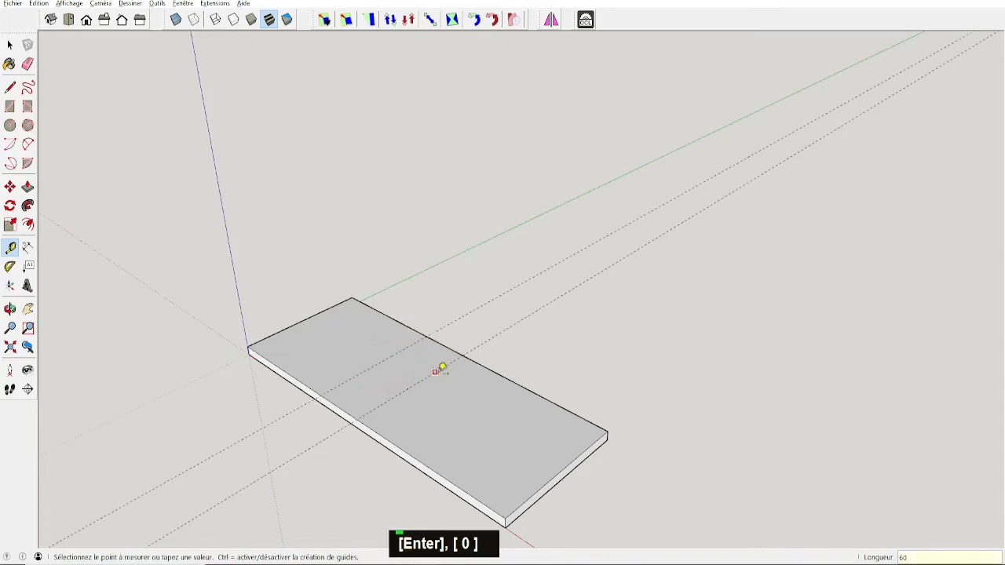
pyautogui.click(477, 391)
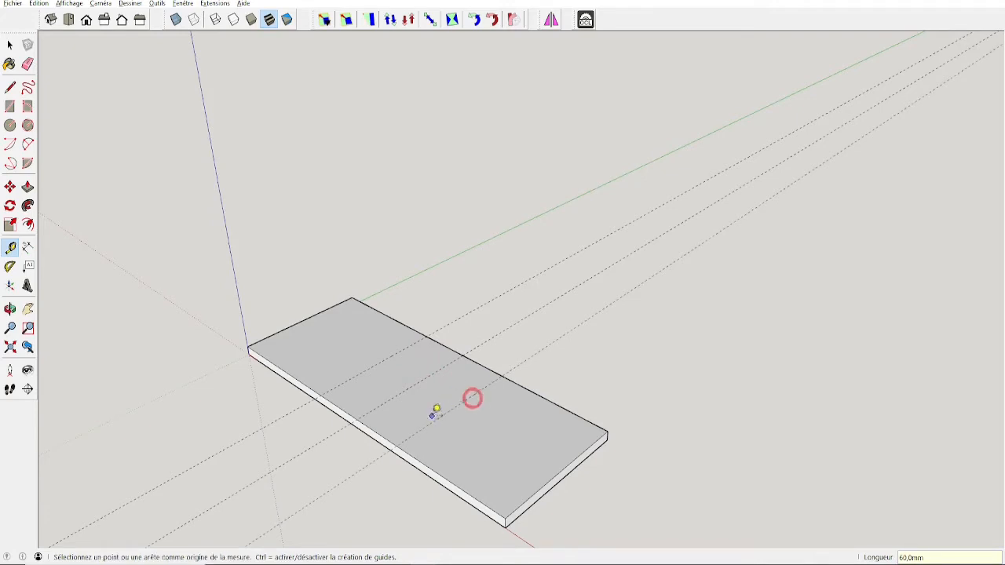
# Place a lengthwise guide 75 mm from the base's long edge, with parallel guides 12 mm and about 11 mm to its two sides
pyautogui.click(438, 470)
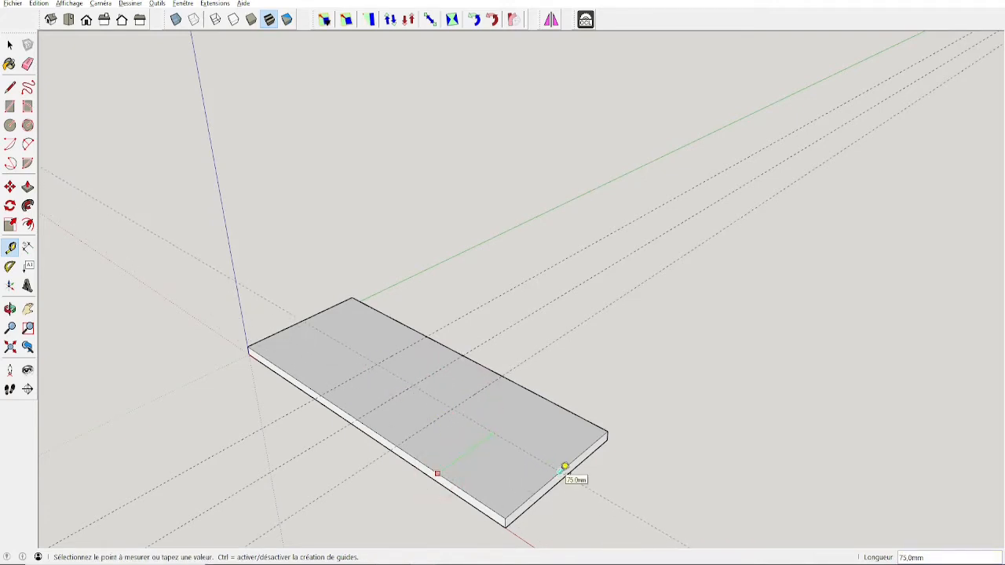
pyautogui.click(563, 466)
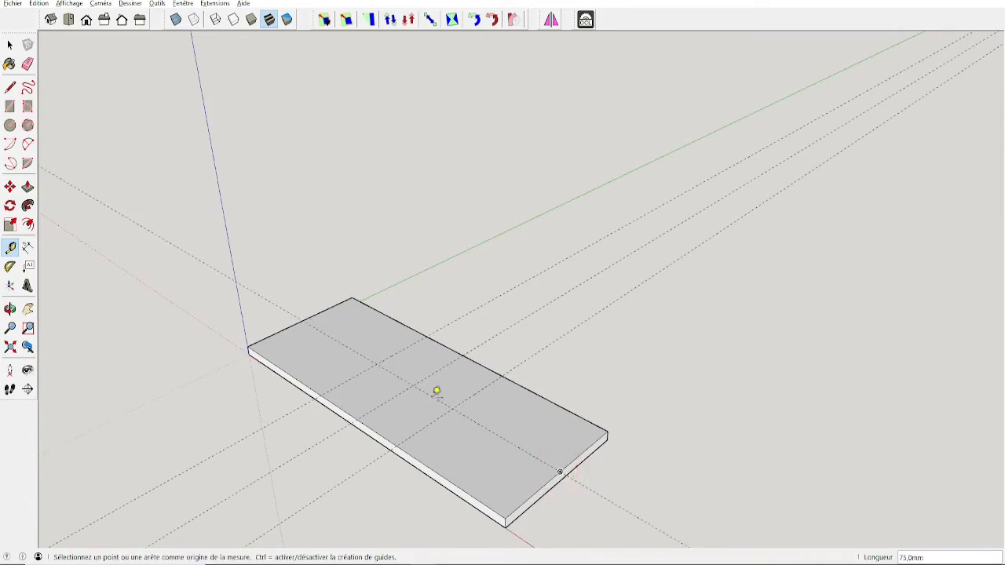
pyautogui.click(433, 397)
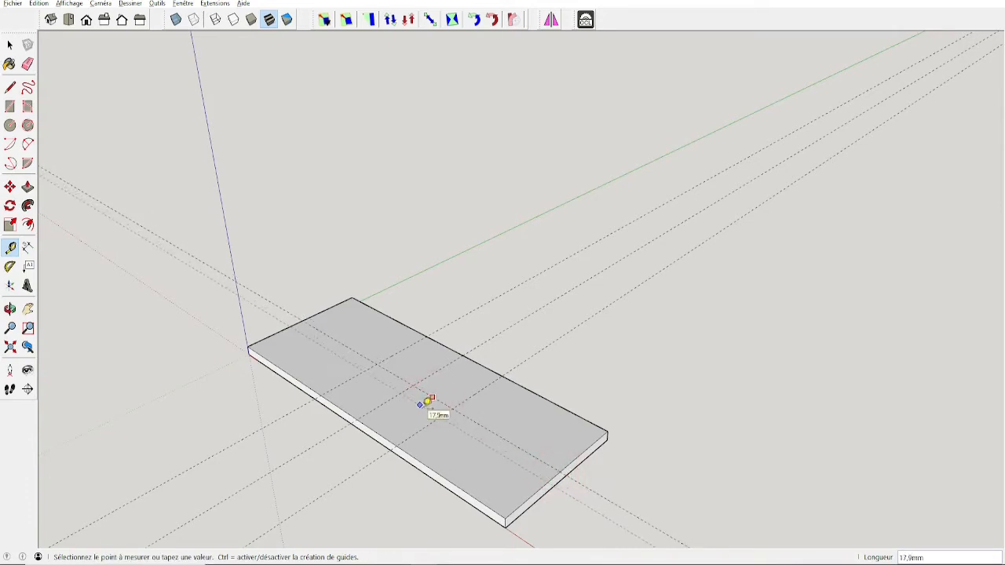
pyautogui.write('12')
pyautogui.press('Return')
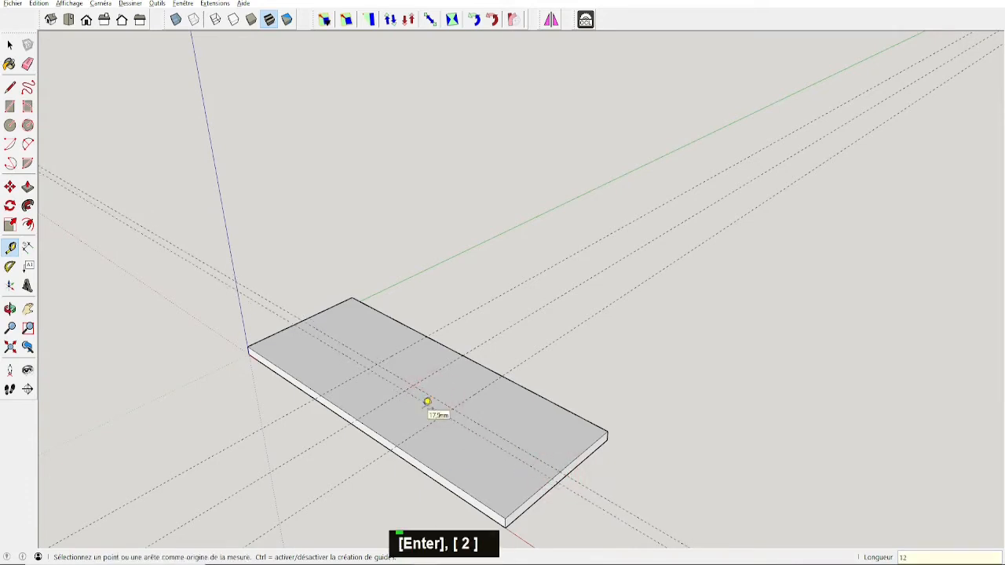
pyautogui.click(481, 416)
pyautogui.click(489, 412)
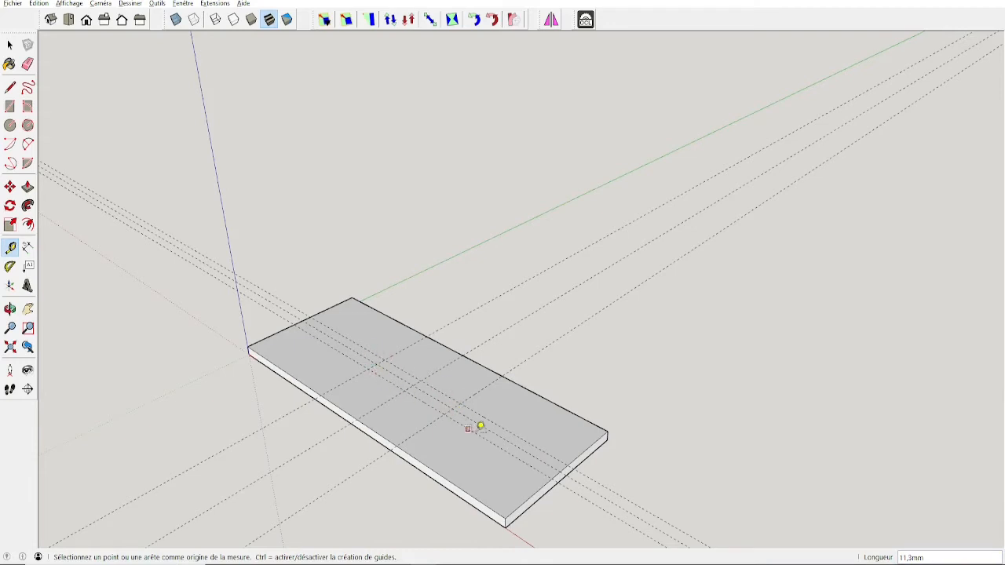
# Draw a rectangle of about 120 × 23 mm between the outer guide intersections and Push/Pull it up about 56 mm
pyautogui.press('r')
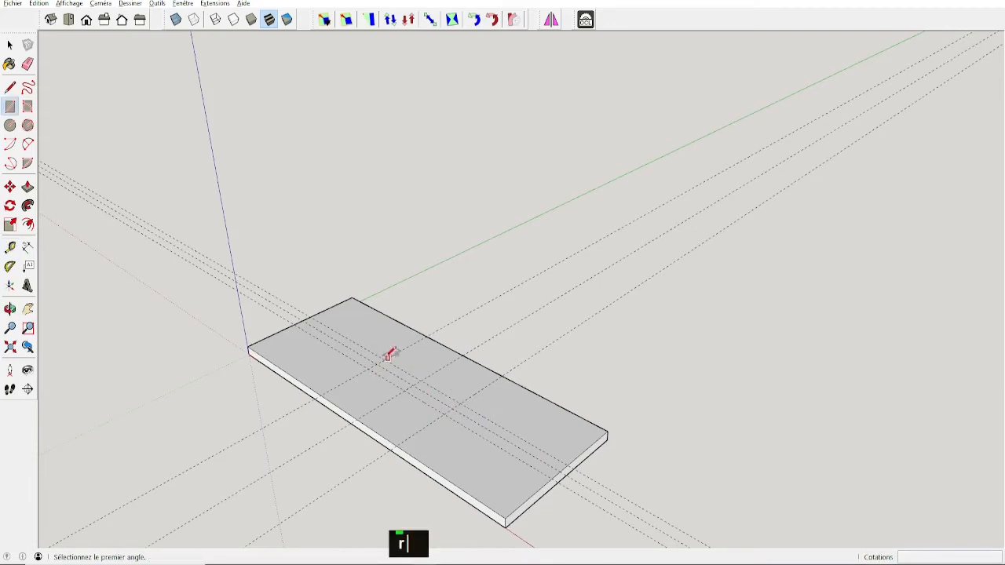
pyautogui.click(384, 360)
pyautogui.click(446, 406)
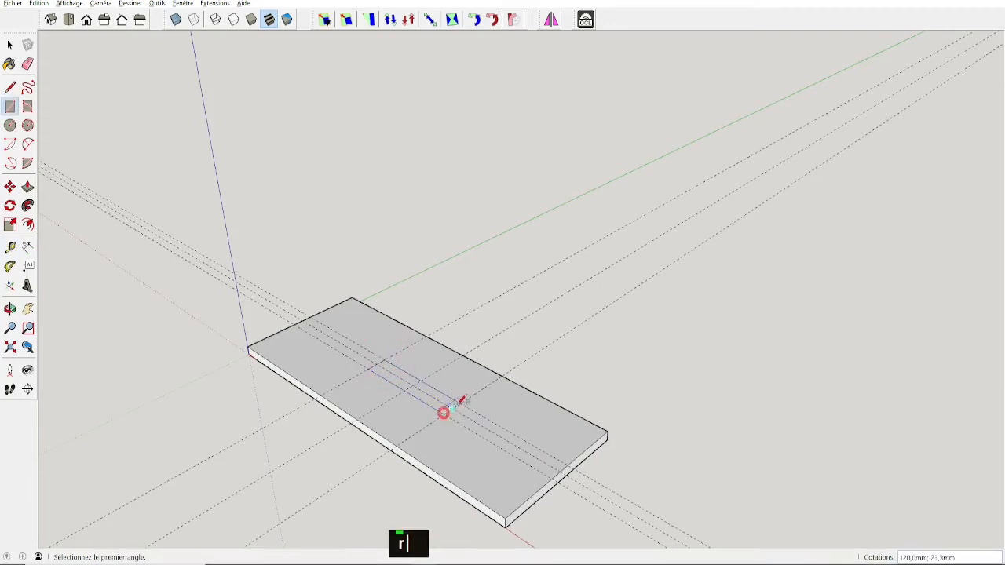
pyautogui.press('p')
pyautogui.click(433, 403)
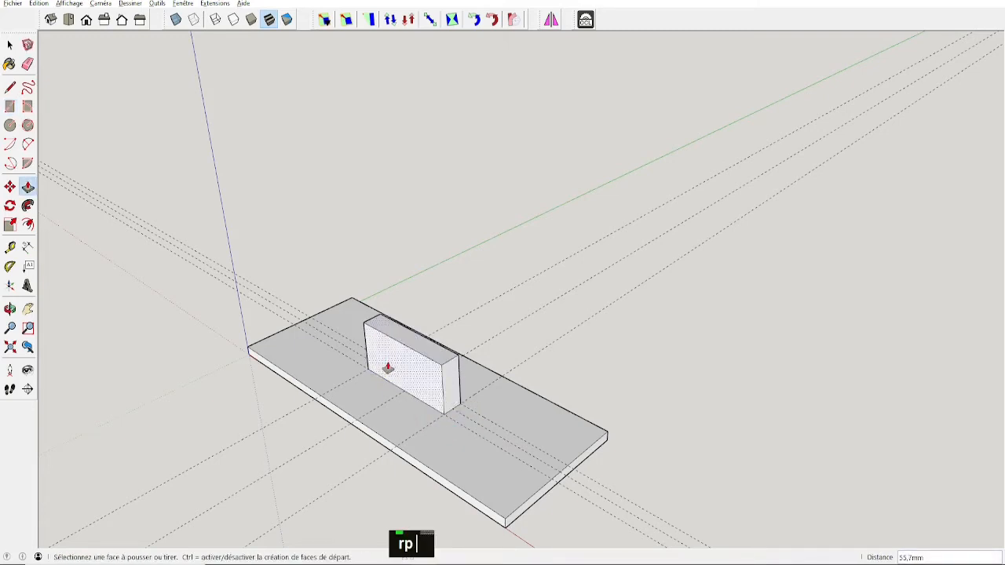
# Undo the stand's extrusion and rectangle, and delete all guides
pyautogui.hotkey('ctrl', 'z')
pyautogui.hotkey('ctrl', 'z')
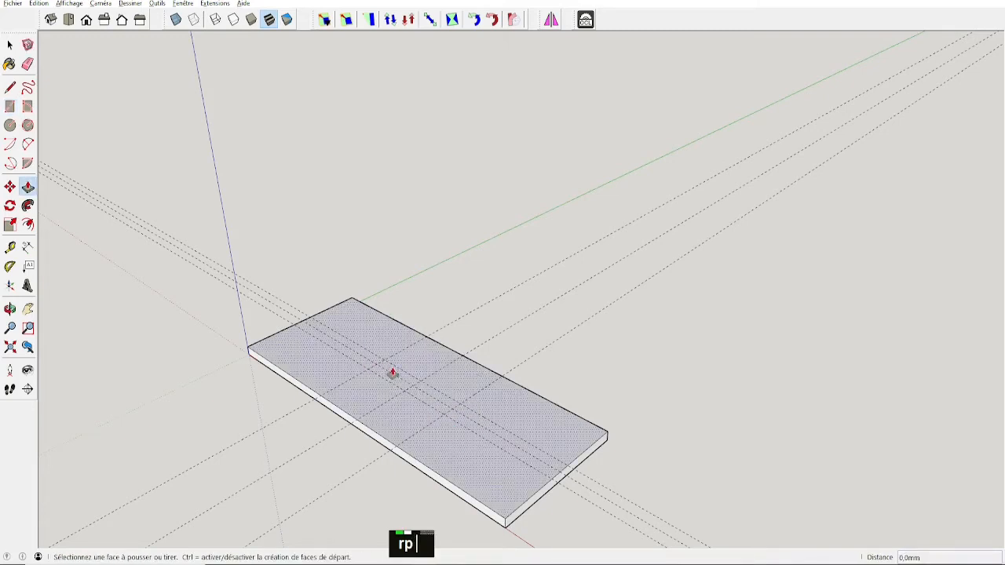
pyautogui.click(38, 3)
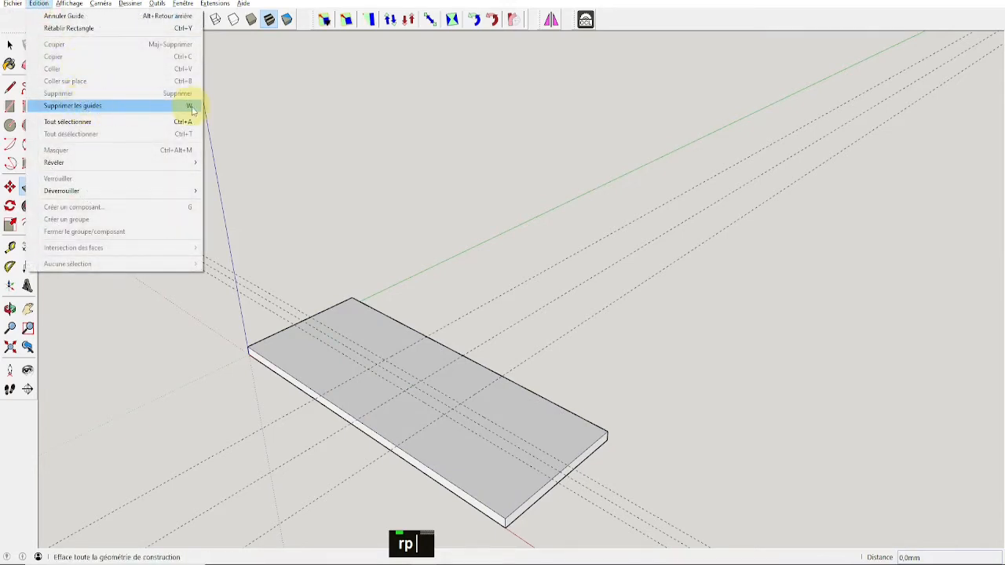
pyautogui.click(325, 206)
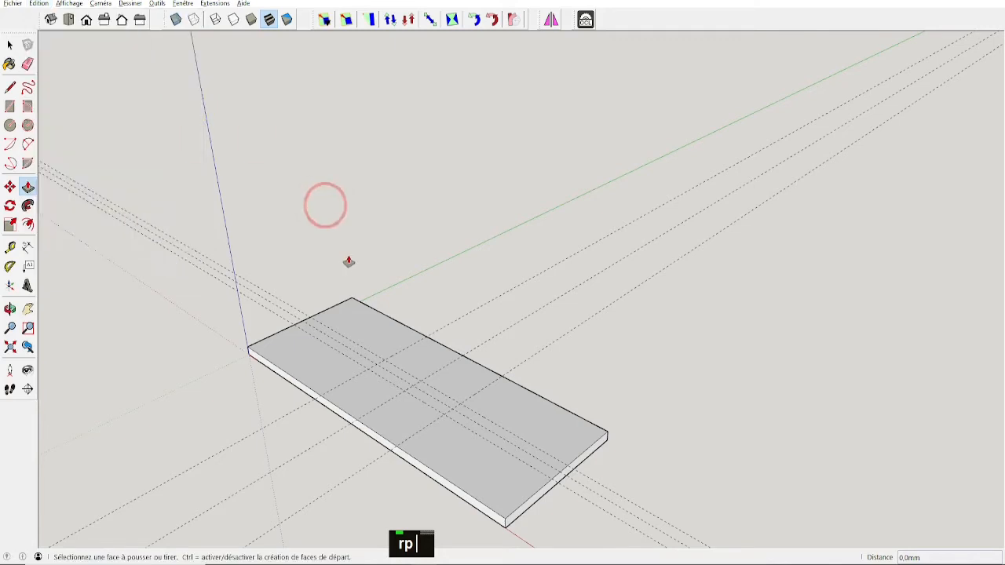
pyautogui.press('w')
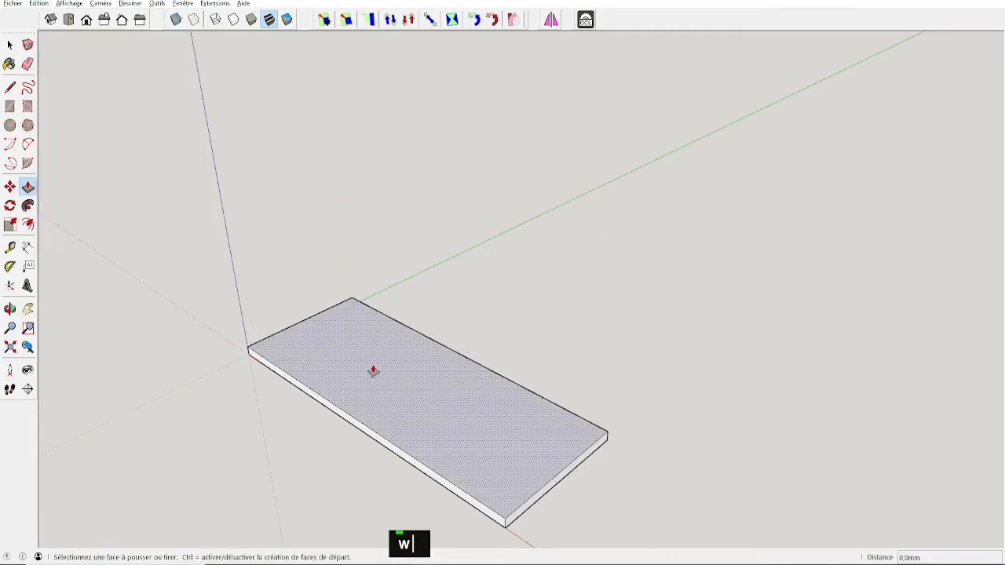
# Draw a rectangle near the back corner of the base's top face and size it to 120 × 24 mm per the reference image
pyautogui.press('r')
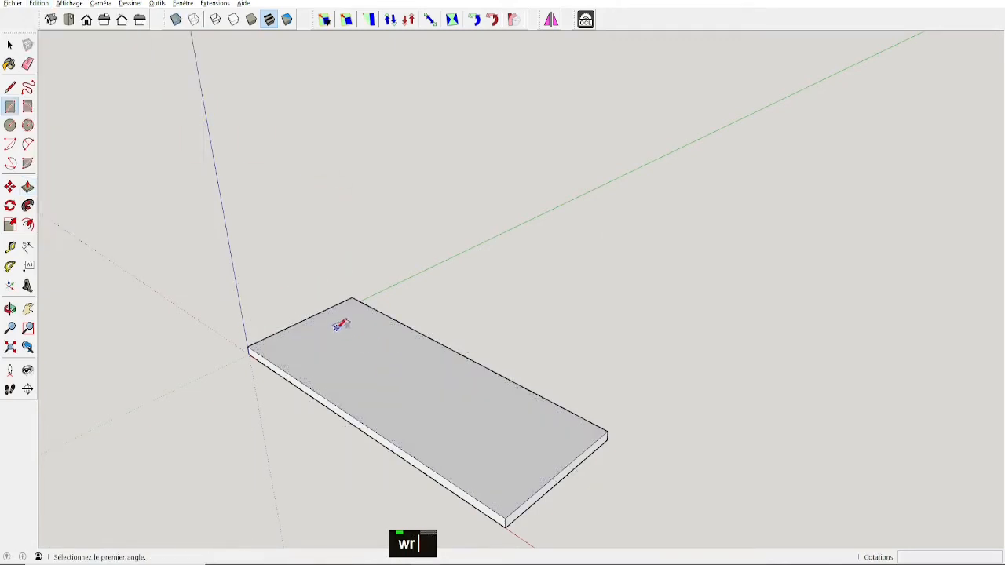
pyautogui.click(346, 316)
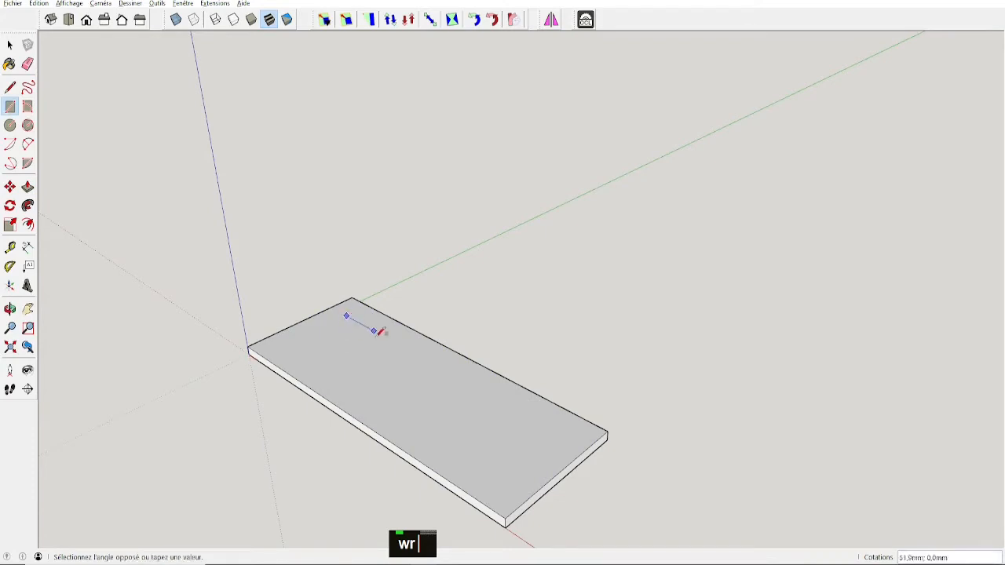
pyautogui.click(404, 365)
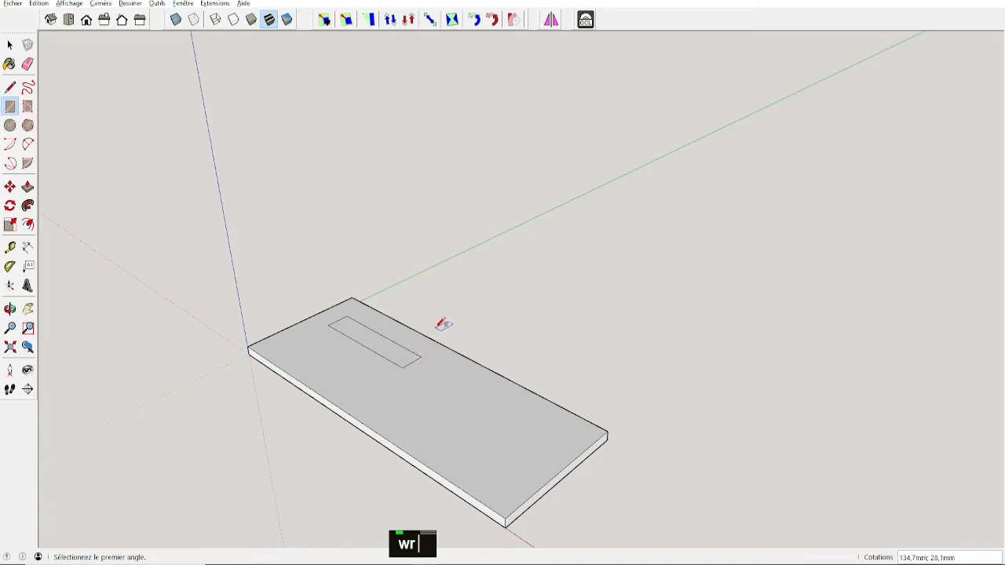
pyautogui.hotkey('alt', 'Tab')
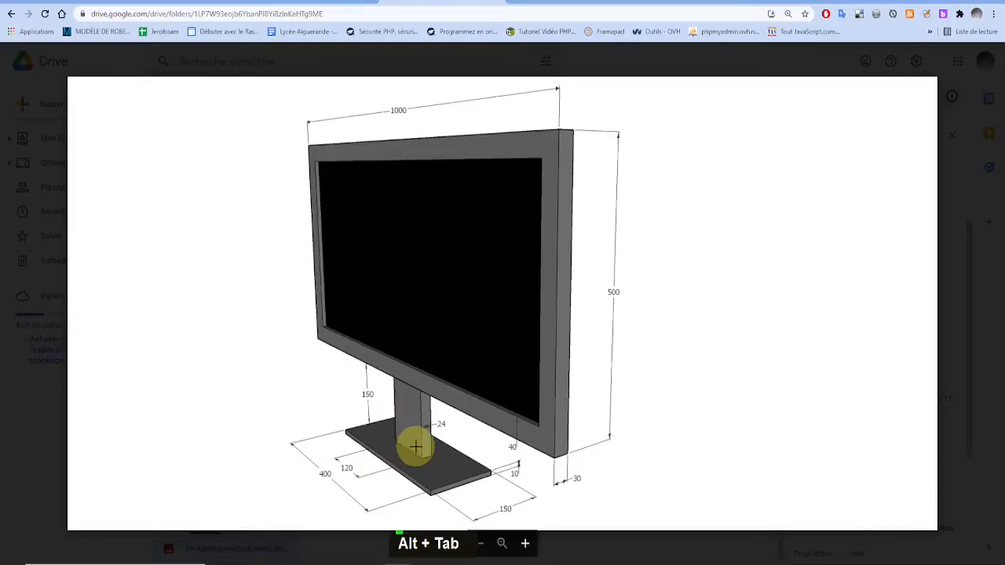
pyautogui.hotkey('alt', 'Tab')
pyautogui.write('120')
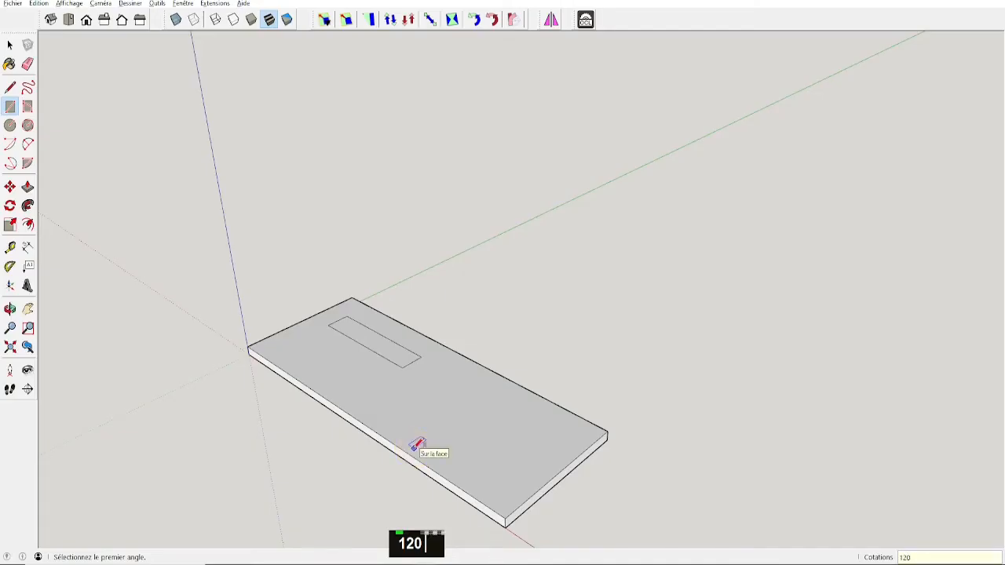
pyautogui.write(';24')
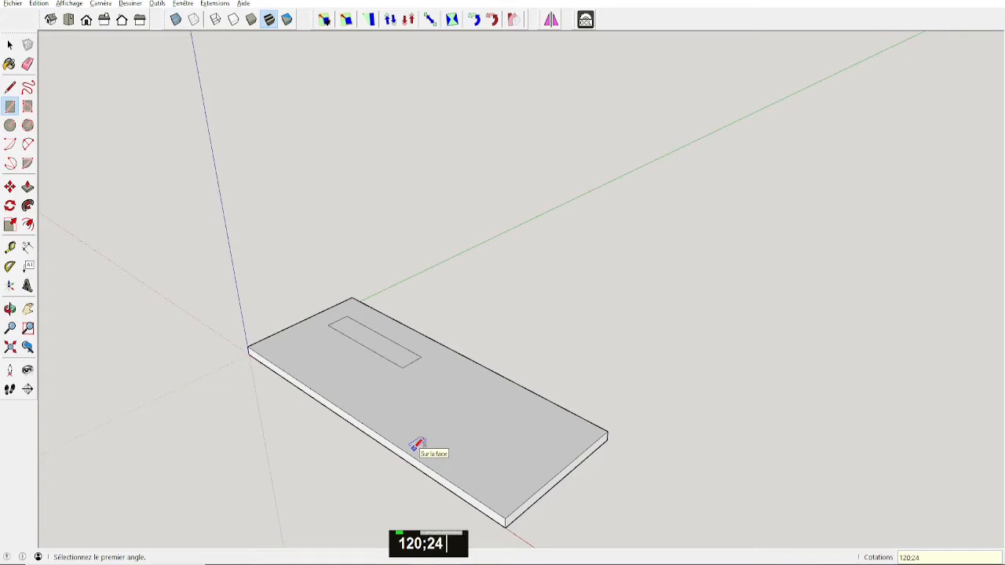
pyautogui.press('Return')
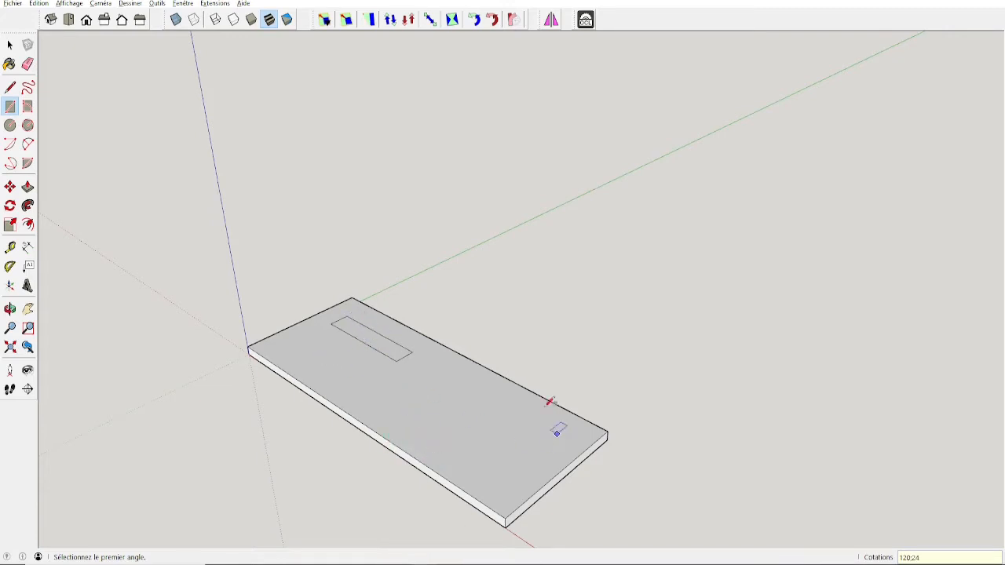
# Draw one diagonal line across the base's top face and one across the small 120 × 24 mm rectangle
pyautogui.press('l')
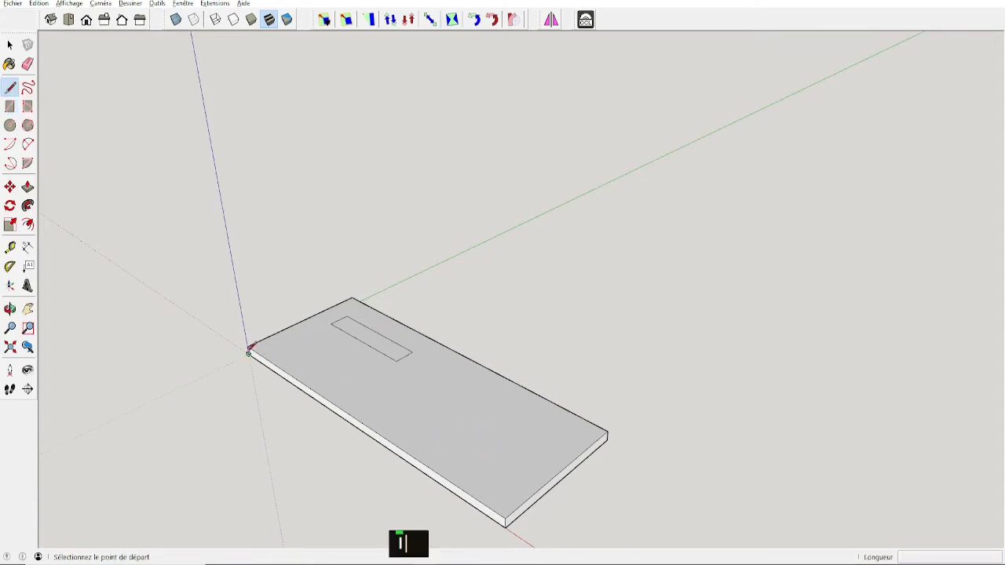
pyautogui.click(248, 346)
pyautogui.click(607, 431)
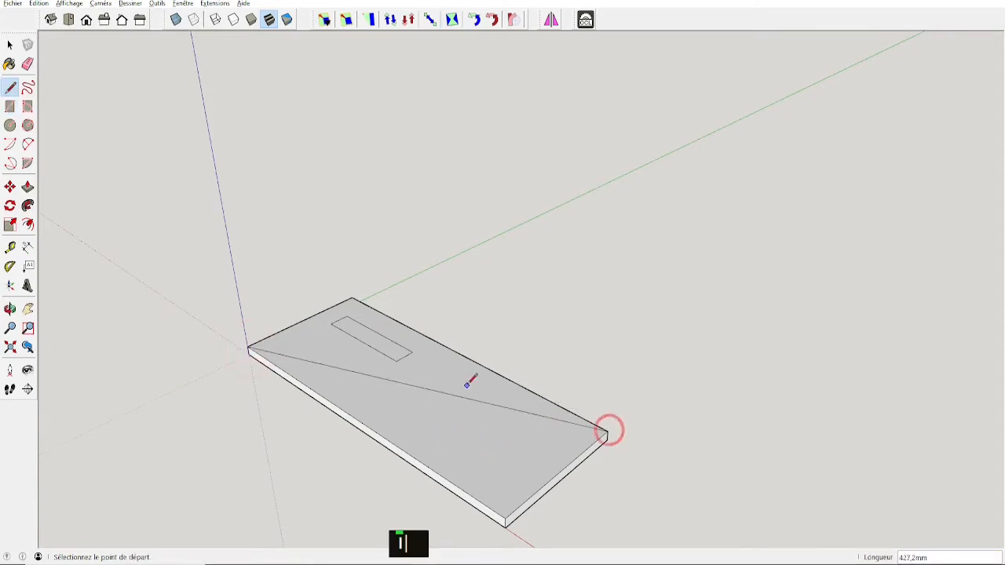
pyautogui.press('space')
pyautogui.press('l')
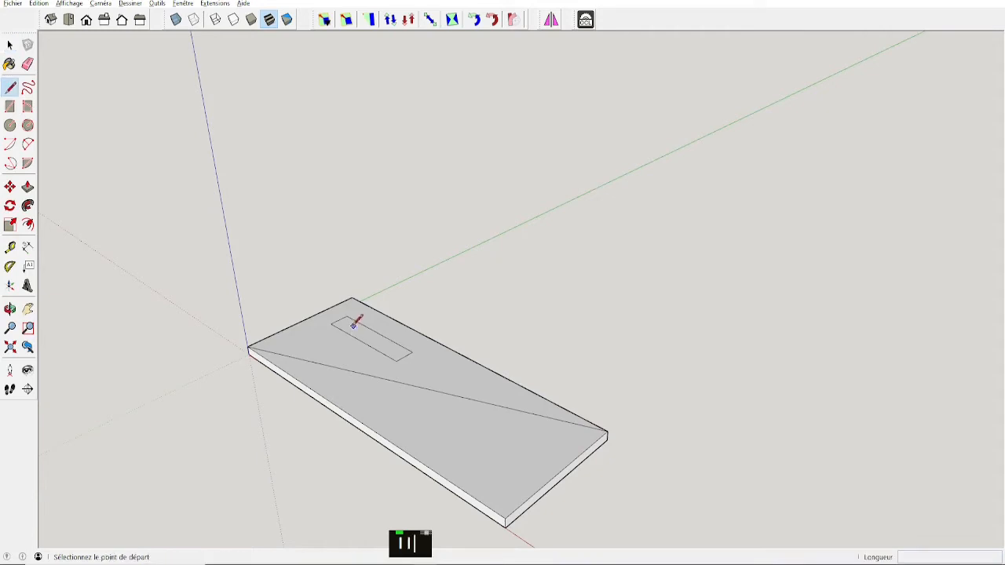
pyautogui.click(331, 324)
pyautogui.click(411, 351)
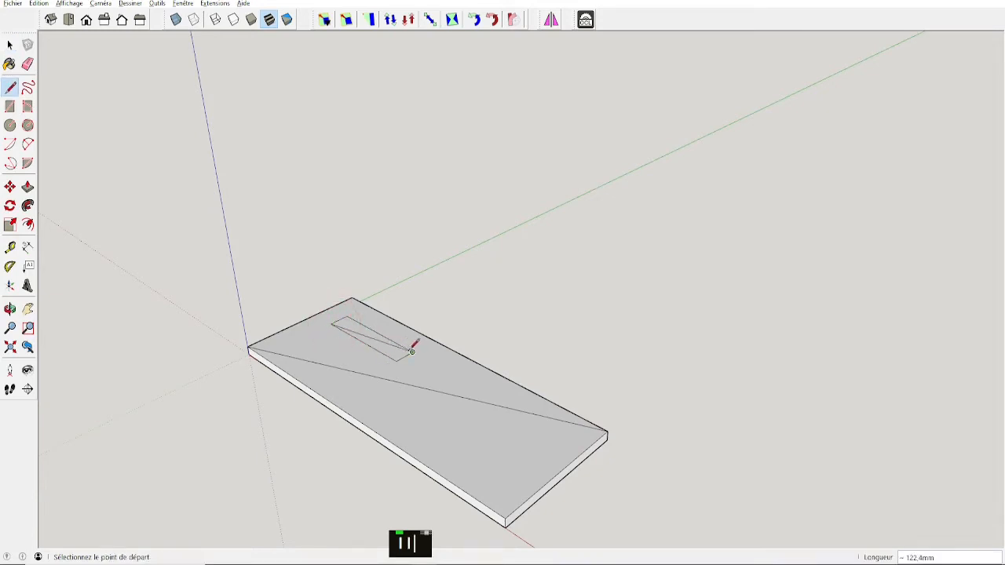
pyautogui.press('space')
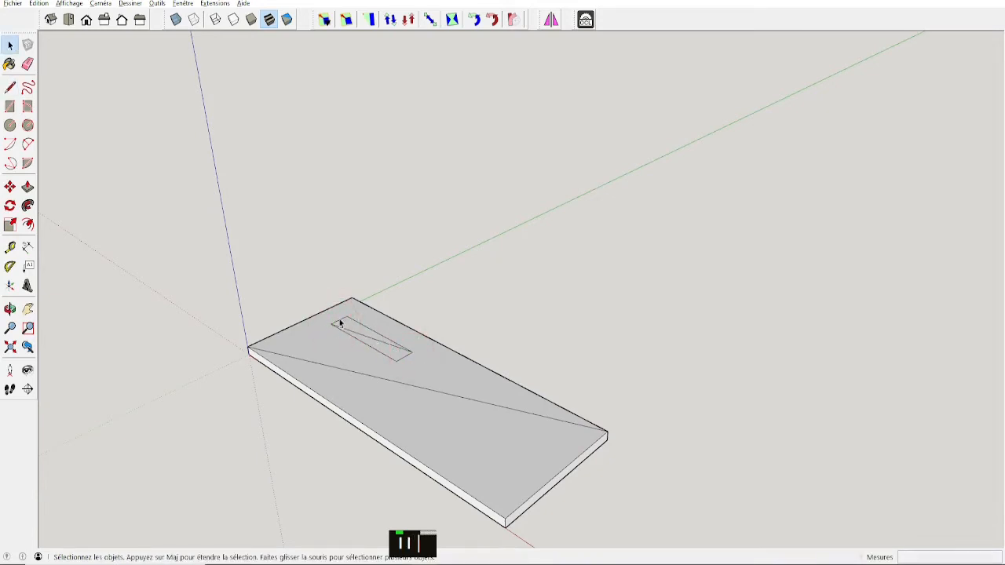
# Move the small rectangle with its diagonal from the midpoint of that diagonal to the midpoint of the base's diagonal
pyautogui.moveTo(423, 376); pyautogui.dragTo(422, 375)
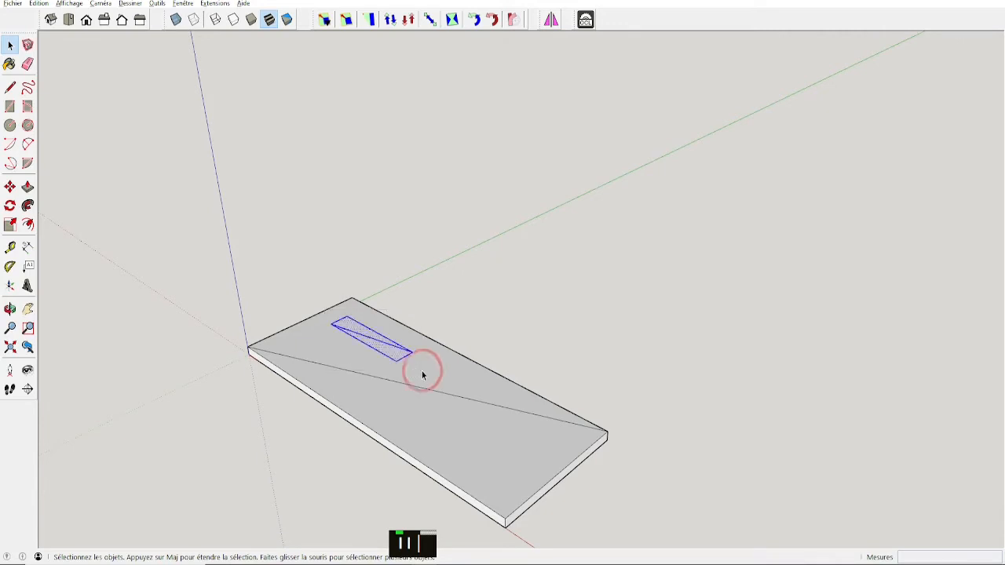
pyautogui.press('m')
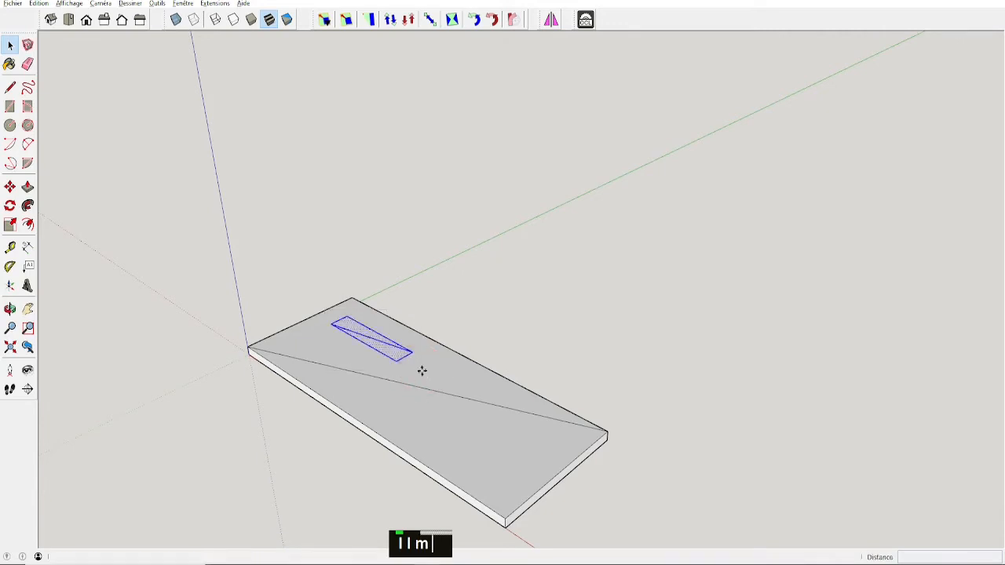
pyautogui.click(372, 337)
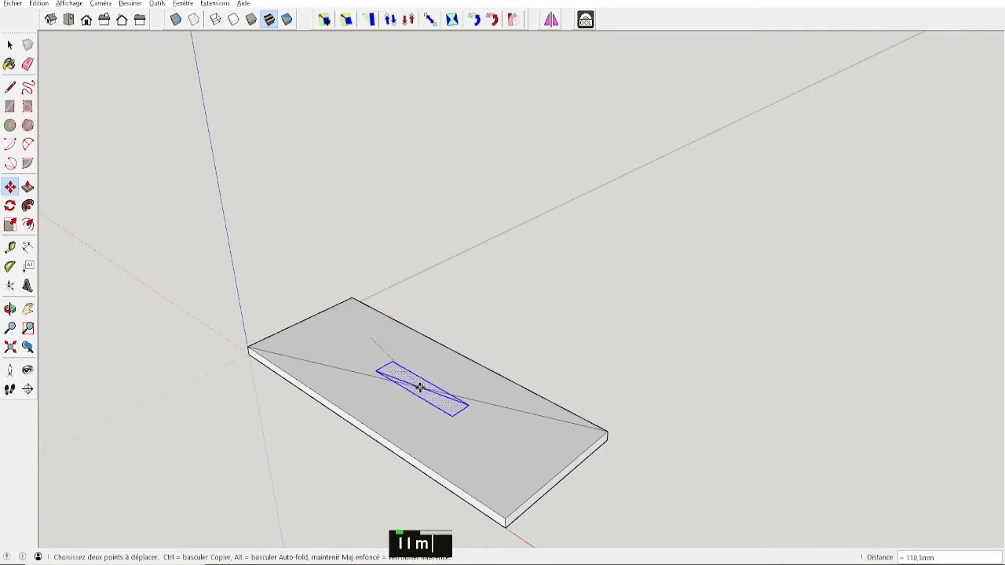
pyautogui.click(409, 386)
pyautogui.moveTo(373, 444); pyautogui.dragTo(545, 494, button='middle')
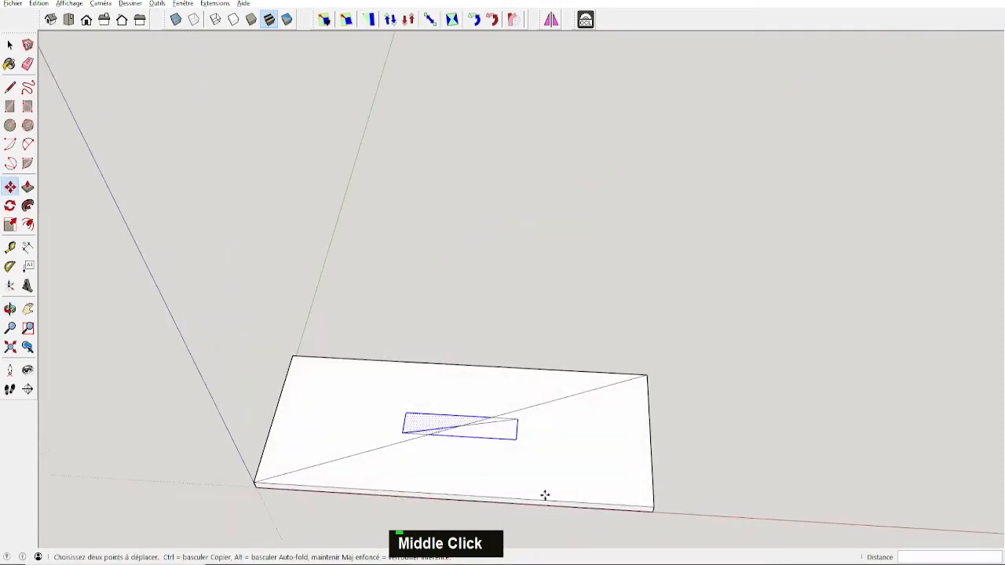
# Erase the diagonal lines of the base and of the small rectangle
pyautogui.press('e')
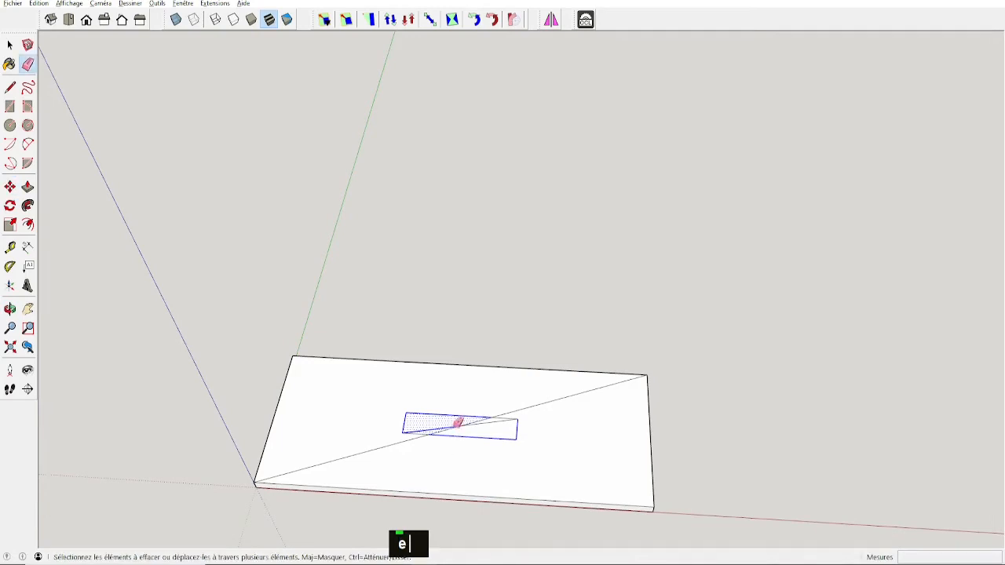
pyautogui.click(470, 421)
pyautogui.moveTo(541, 406)
pyautogui.mouseDown()
pyautogui.moveTo(393, 399)
pyautogui.moveTo(392, 453)
pyautogui.mouseUp()
pyautogui.moveTo(393, 453); pyautogui.dragTo(370, 303, button='middle')
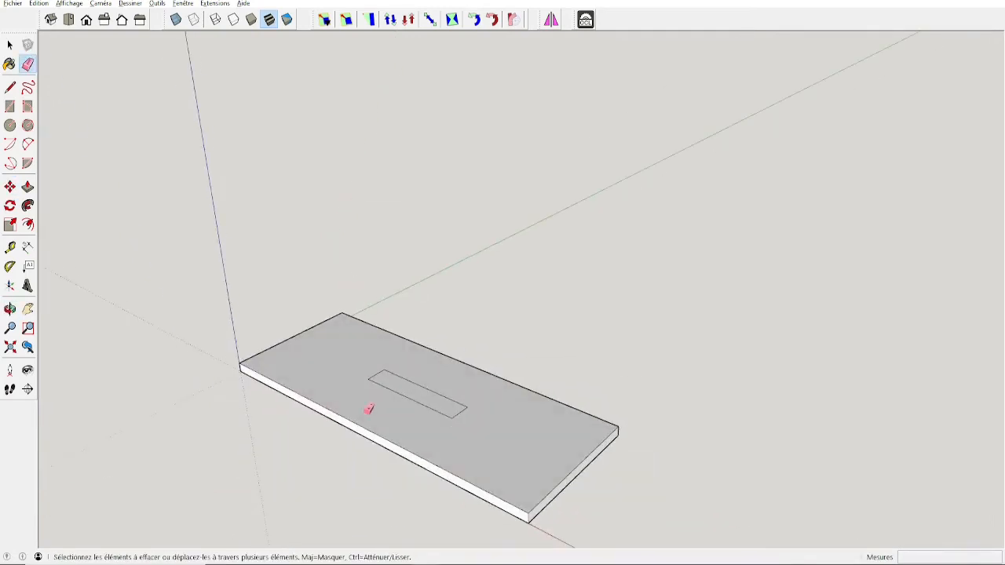
# Undo the erasing, the rectangle's move and the drawing of both diagonals
pyautogui.hotkey('ctrl', 'z')
pyautogui.hotkey('ctrl', 'z')
pyautogui.hotkey('ctrl', 'z')
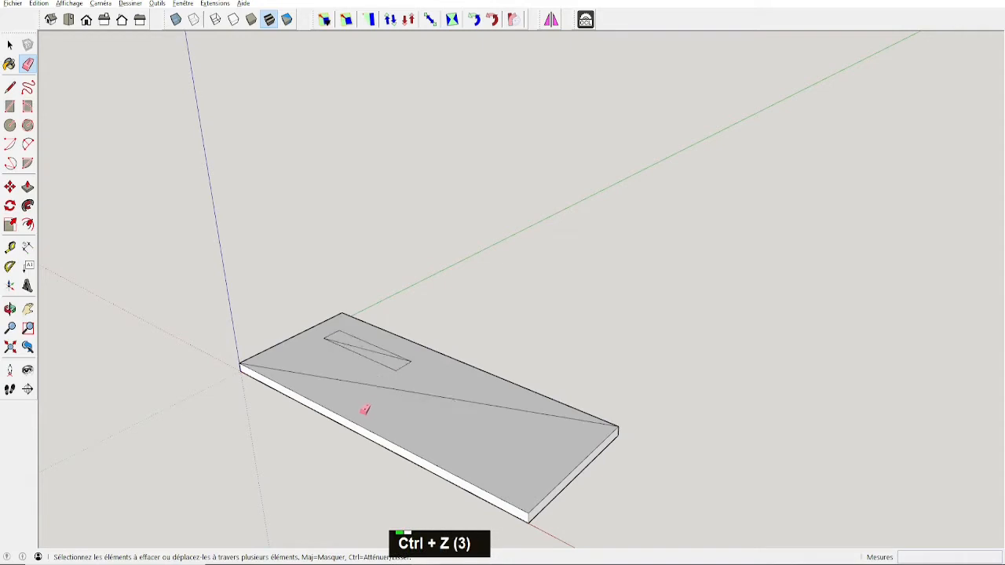
pyautogui.hotkey('ctrl', 'z')
# Move the small rectangle across the base's width, aligning its short edge's midpoint with the midpoint of the base's short edge
pyautogui.press('space')
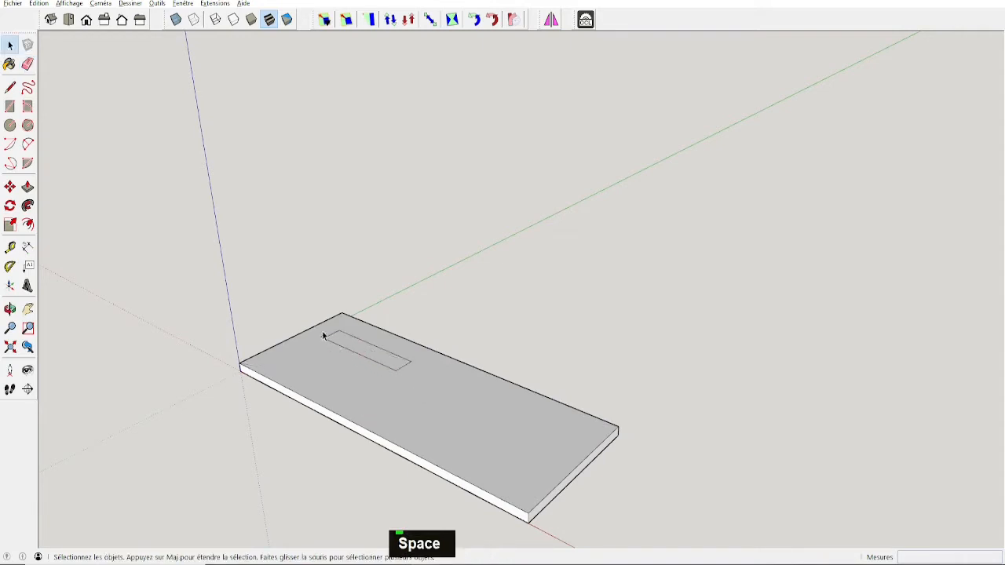
pyautogui.moveTo(351, 344); pyautogui.dragTo(417, 392)
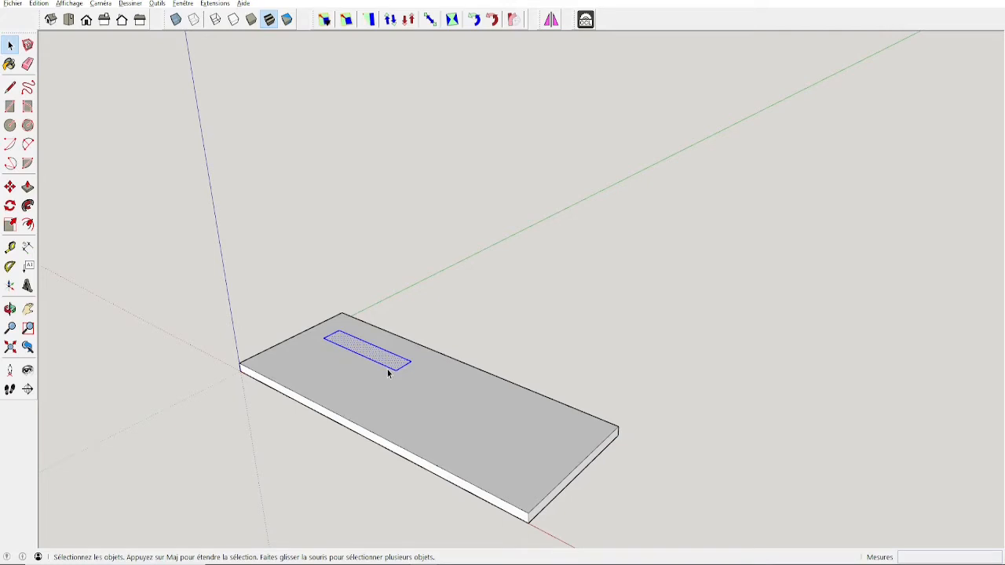
pyautogui.press('m')
pyautogui.scroll(3, 333, 336)
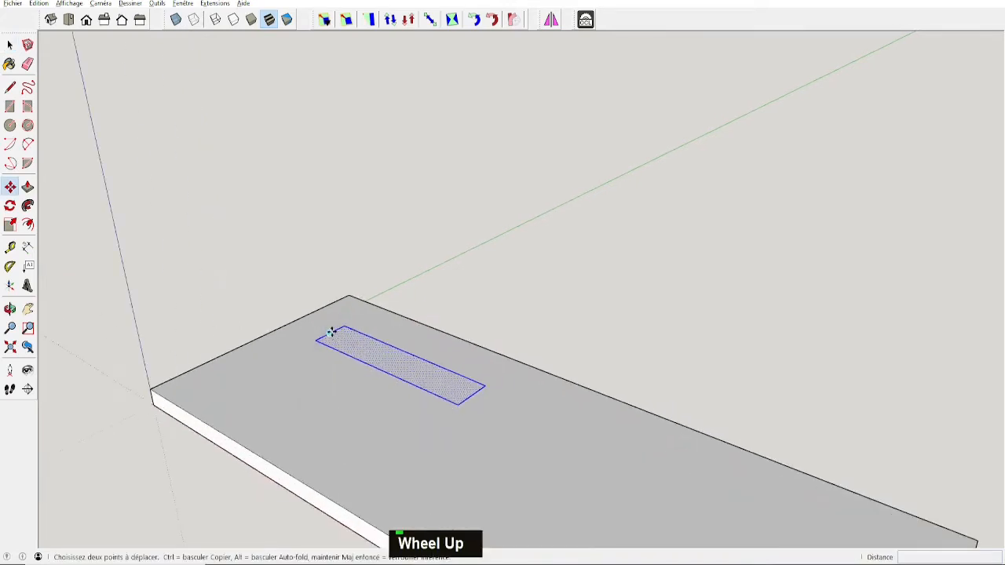
pyautogui.click(324, 340)
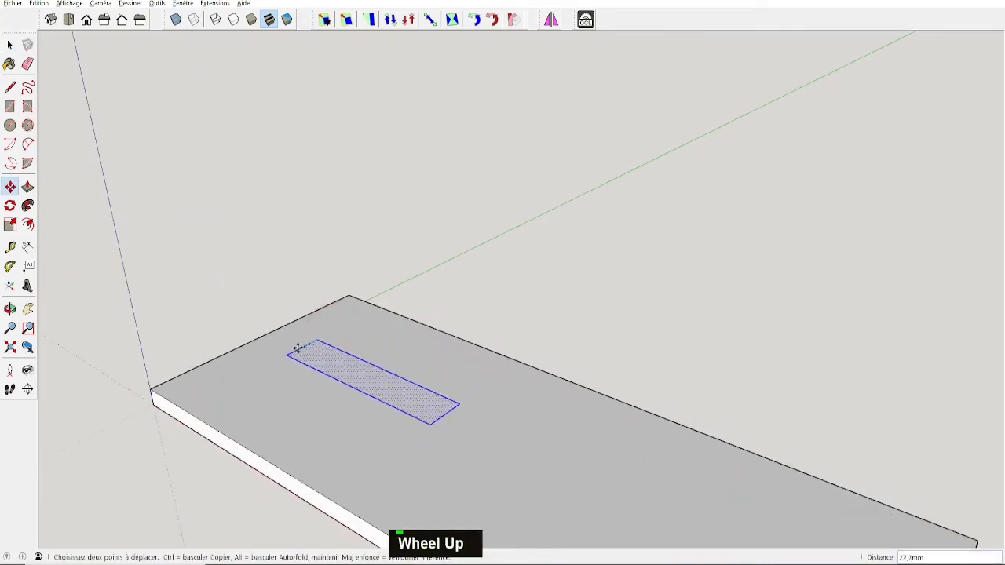
pyautogui.press('m')
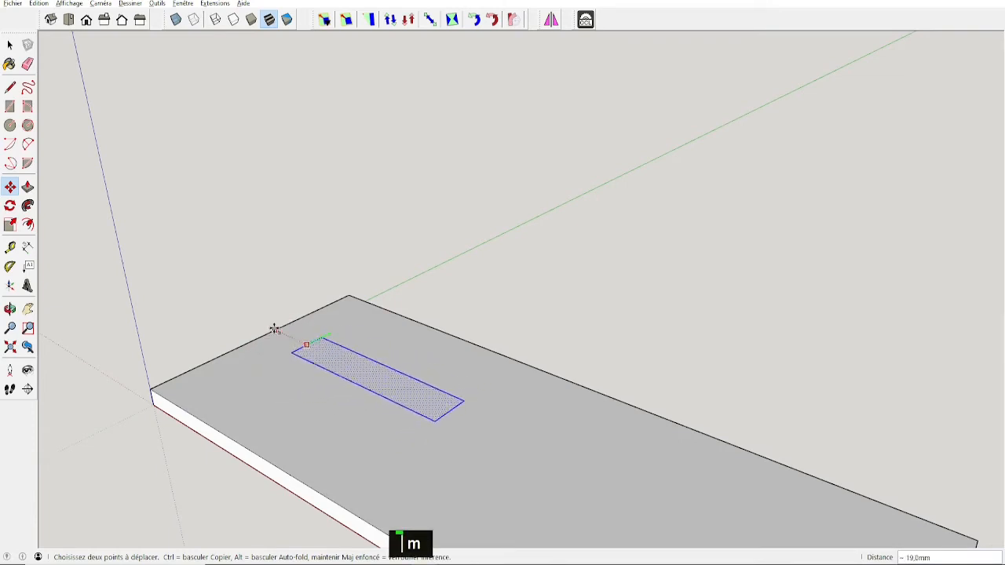
pyautogui.click(261, 336)
# Move the rectangle along the red axis from its long edge's midpoint, aligning it with the midpoint of the base's long edge
pyautogui.moveTo(288, 390)
pyautogui.mouseDown(button='middle')
pyautogui.moveTo(507, 437)
pyautogui.moveTo(417, 457)
pyautogui.moveTo(135, 408)
pyautogui.mouseUp(button='middle')
pyautogui.scroll(-3, 469, 455)
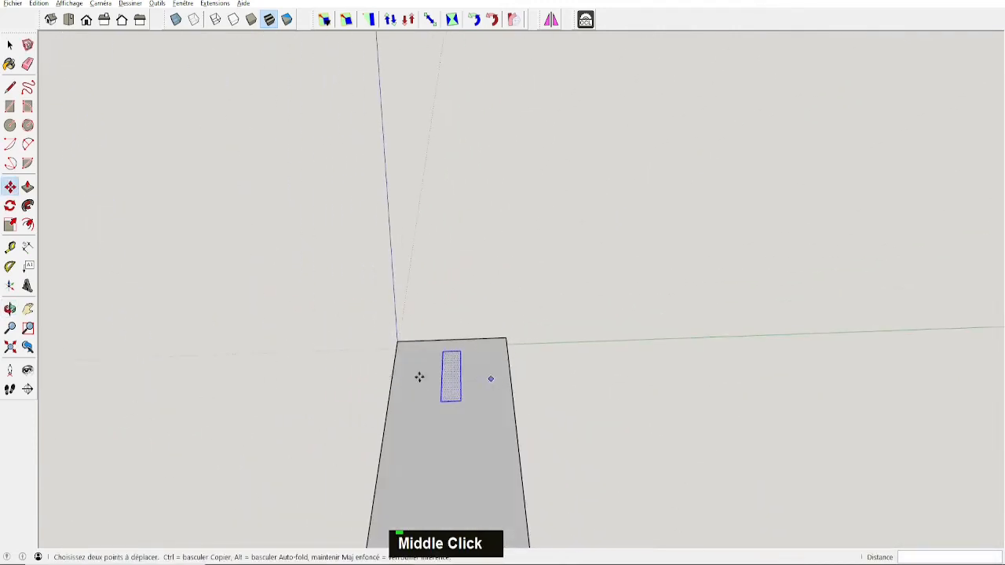
pyautogui.moveTo(431, 457); pyautogui.dragTo(706, 451, button='middle')
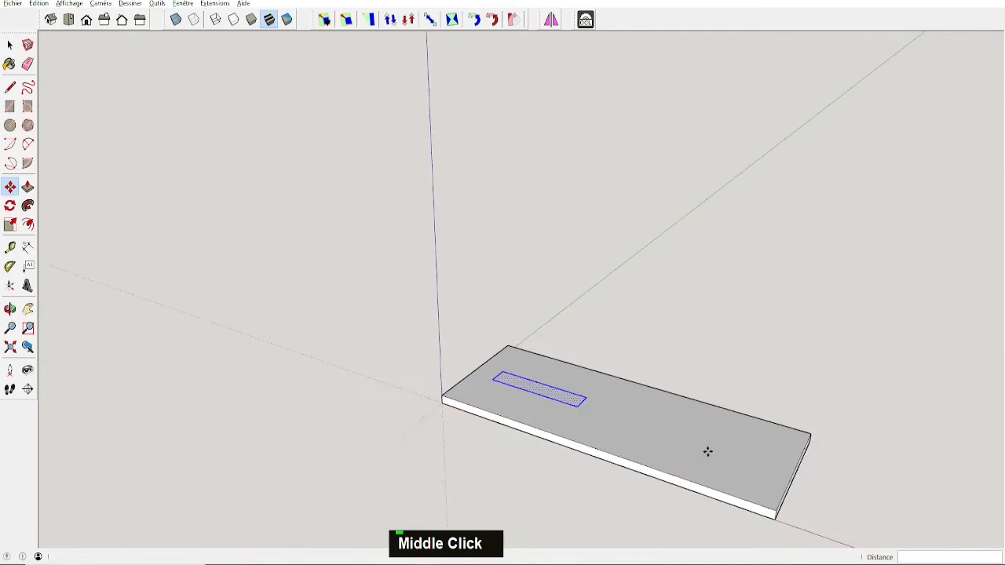
pyautogui.click(544, 385)
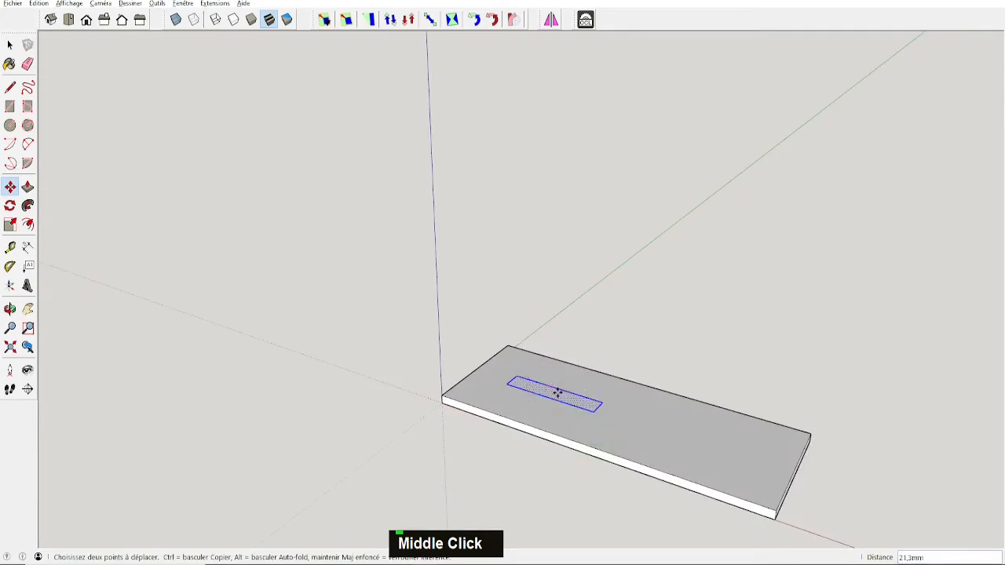
pyautogui.press('Right')
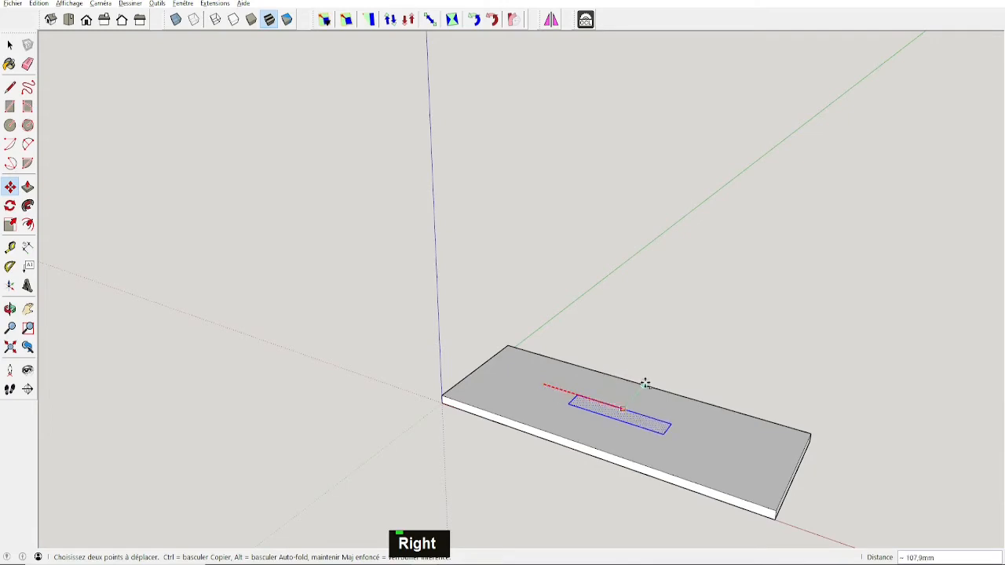
pyautogui.press('Right')
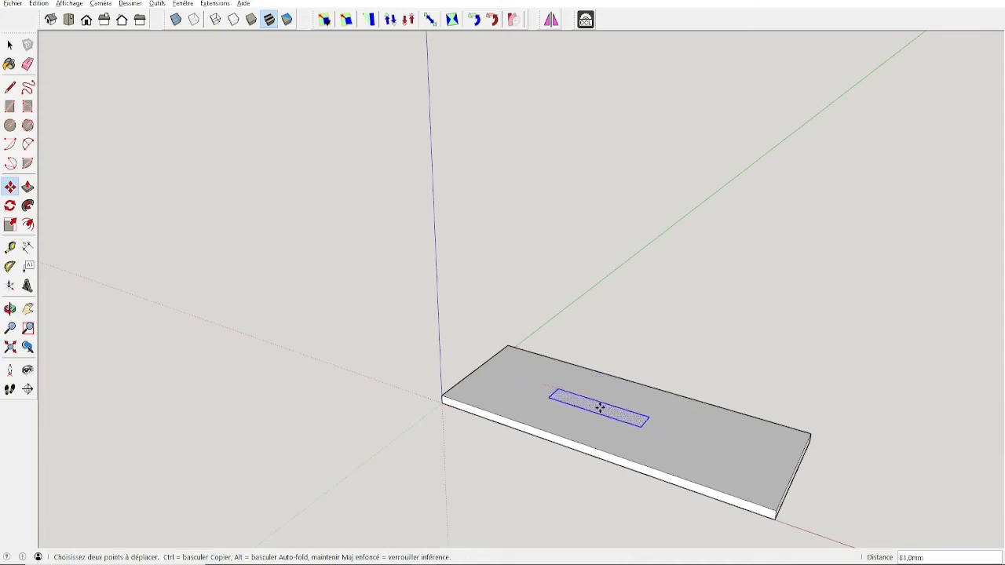
pyautogui.press('Right')
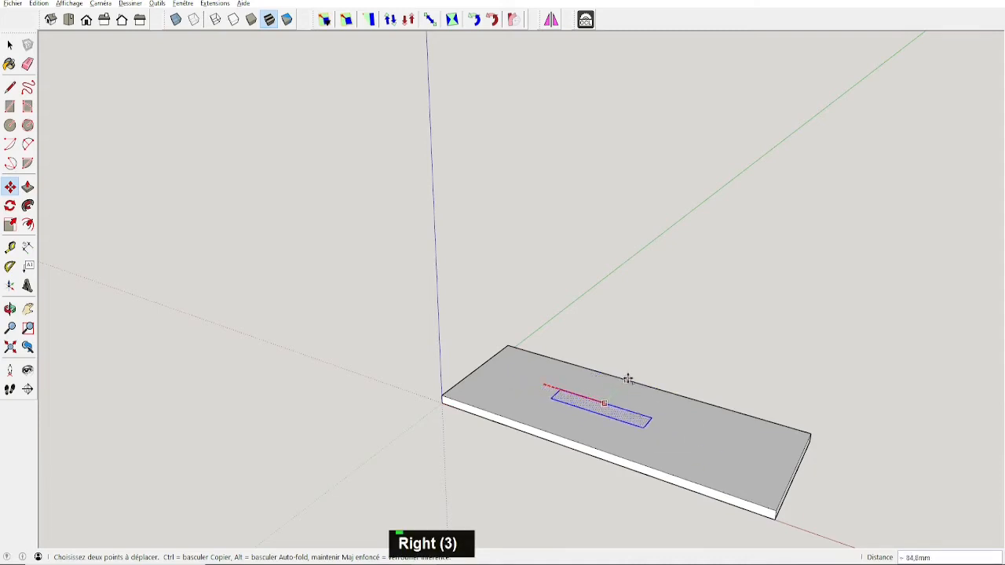
pyautogui.click(645, 386)
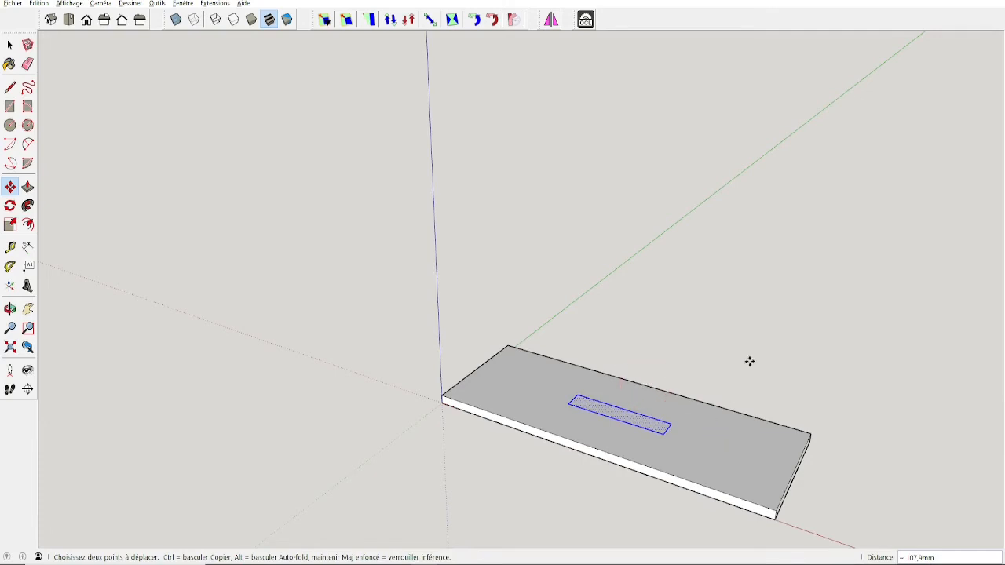
pyautogui.moveTo(749, 361); pyautogui.dragTo(511, 456, button='middle')
pyautogui.press('space')
# Check the stand's height in the reference image and Push/Pull the centred rectangle up 150 mm
pyautogui.moveTo(604, 422); pyautogui.dragTo(570, 417, button='middle')
pyautogui.hotkey('alt', 'Tab')
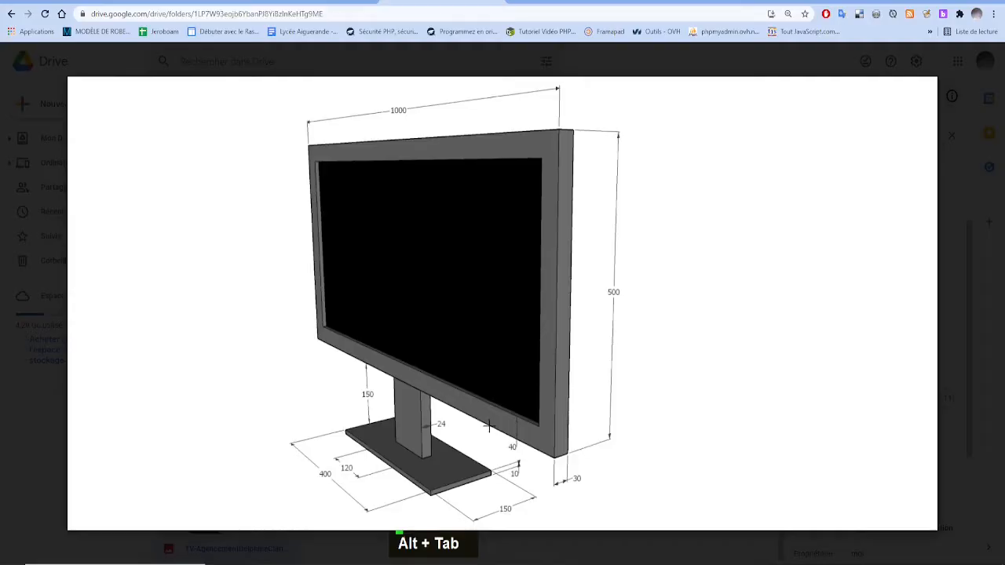
pyautogui.hotkey('alt', 'Tab')
pyautogui.press('p')
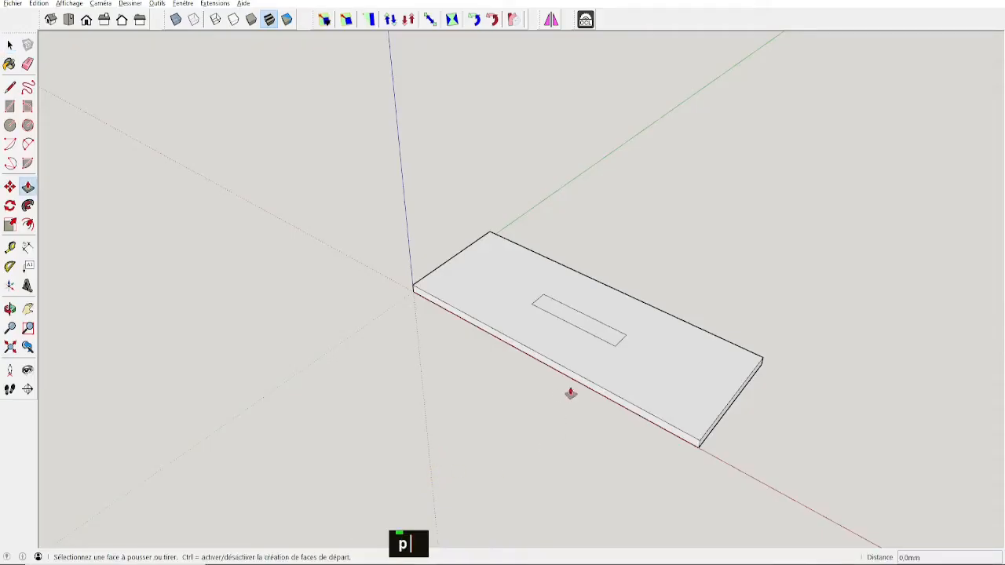
pyautogui.moveTo(599, 314); pyautogui.dragTo(588, 248)
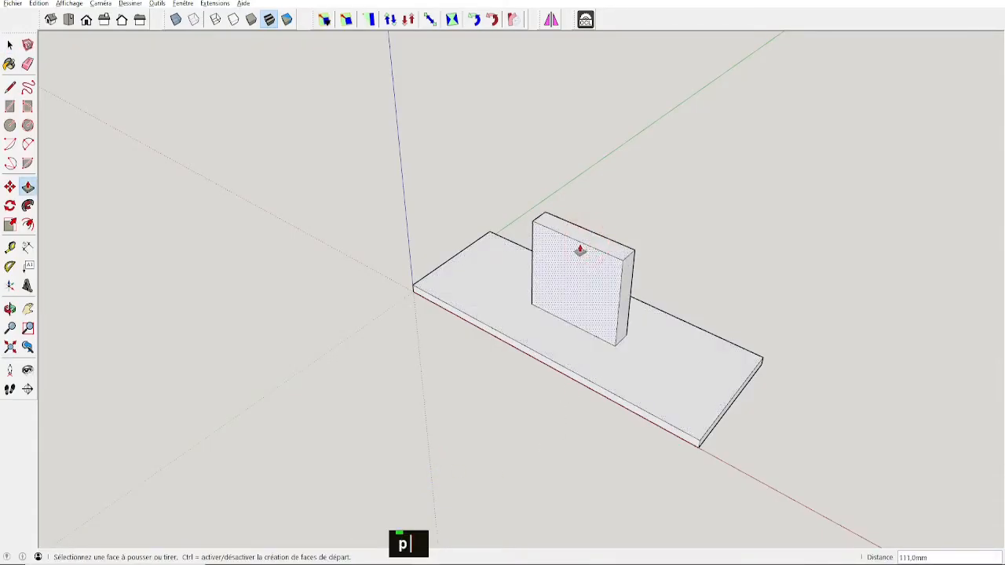
pyautogui.write('150')
pyautogui.press('Return')
# Check the screen's height in the reference image and Push/Pull the stand's top face up 500 mm as a new section
pyautogui.hotkey('alt', 'Tab')
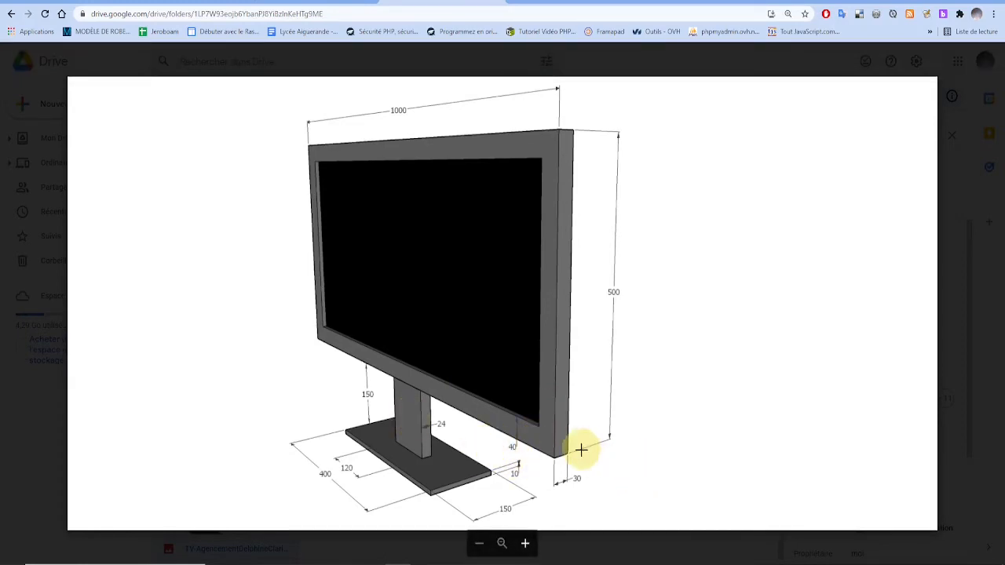
pyautogui.press('alt')
pyautogui.hotkey('alt', 'Tab')
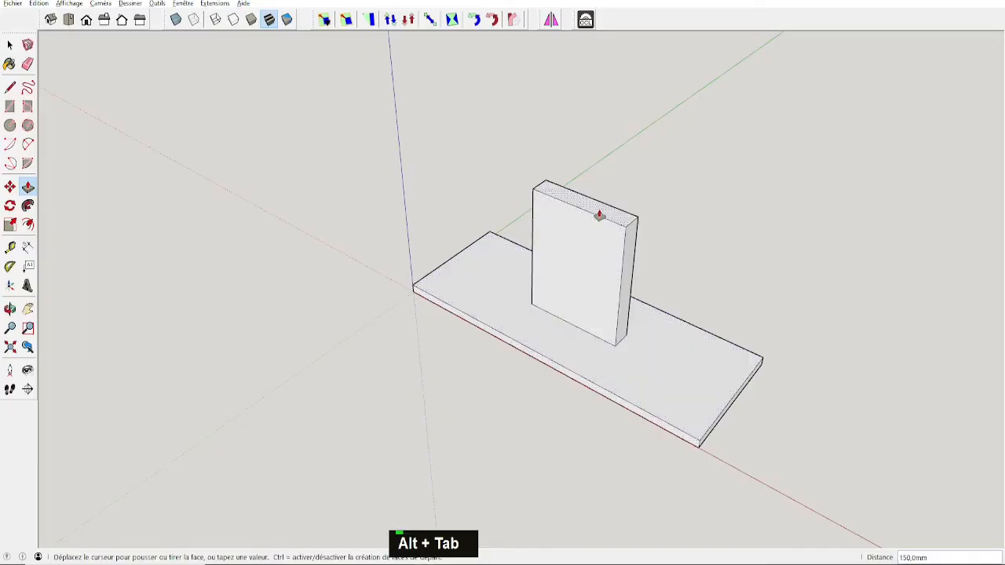
pyautogui.press('ctrl')
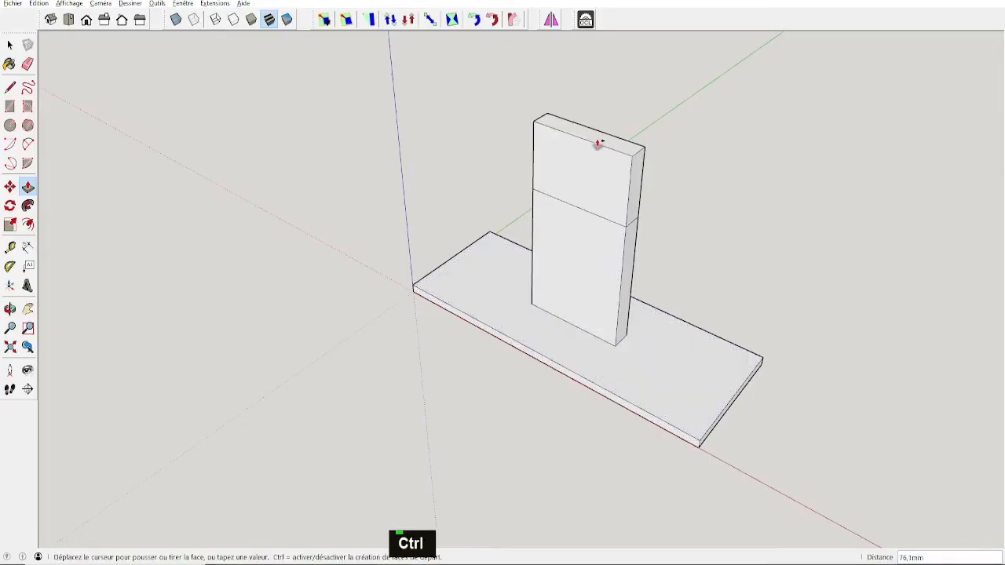
pyautogui.press('ctrl')
pyautogui.press('Escape')
pyautogui.press('ctrl')
pyautogui.press('ctrl')
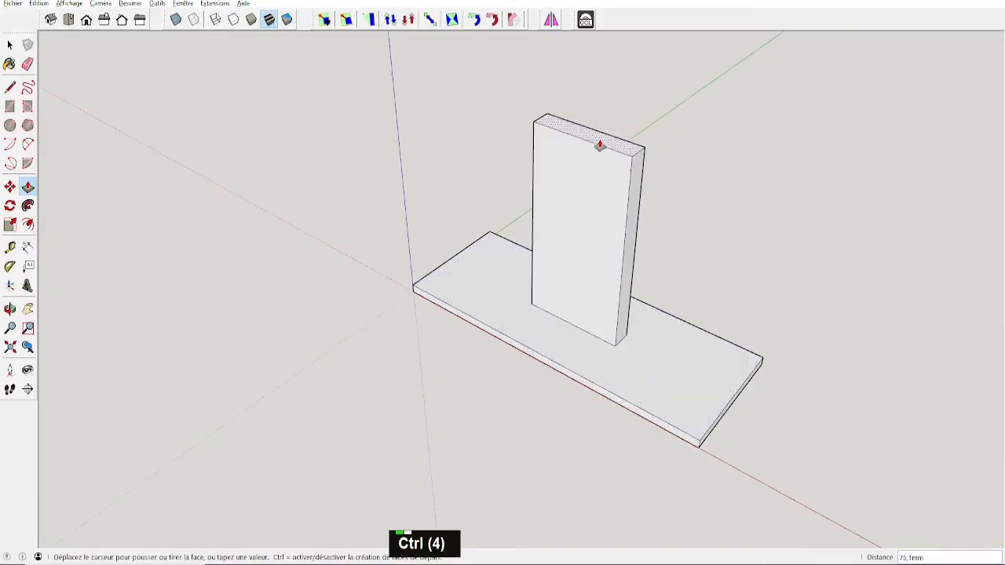
pyautogui.keyDown('ctrl'); pyautogui.scroll(-4, 601, 146); pyautogui.keyUp('ctrl')
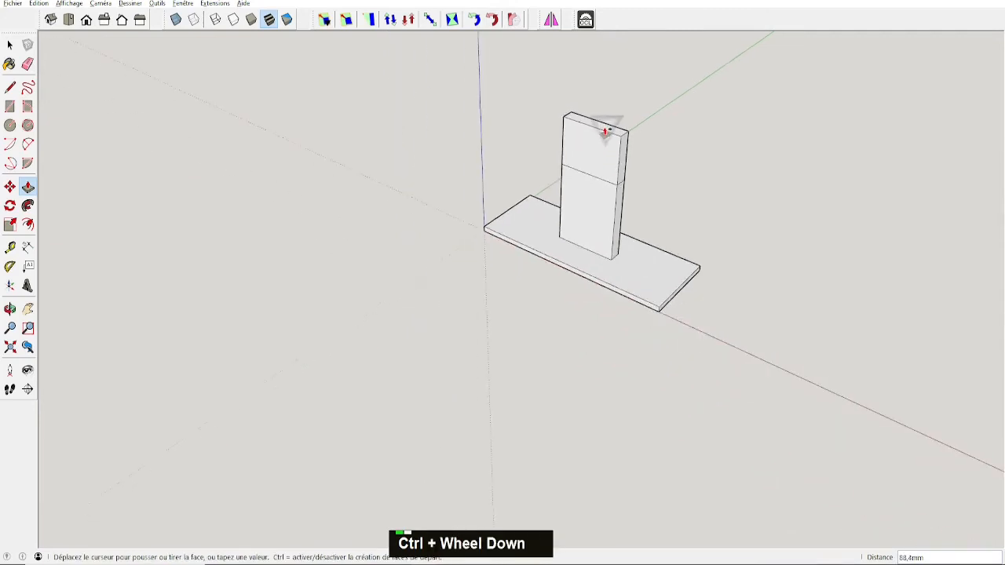
pyautogui.click(604, 94)
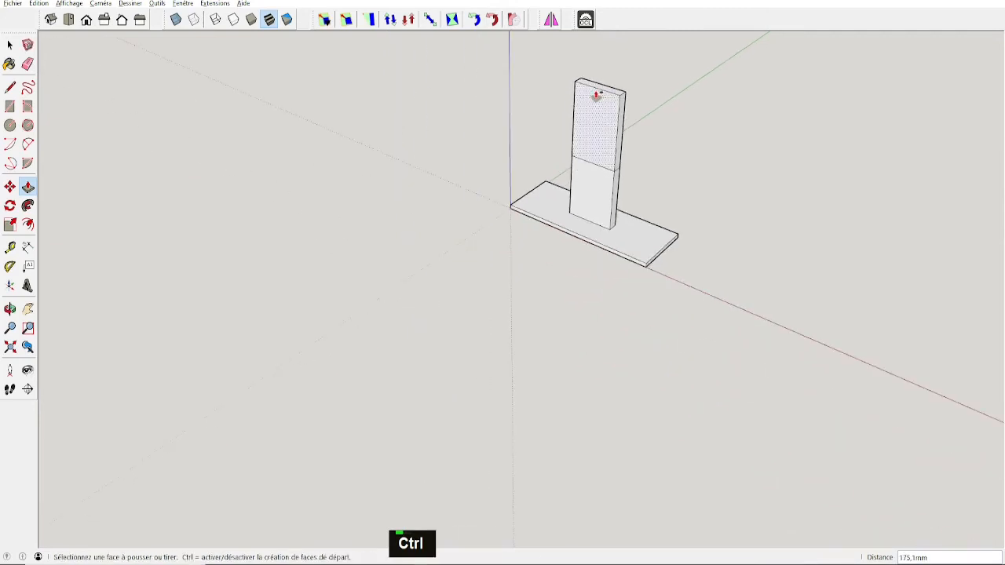
pyautogui.write('500')
pyautogui.press('Return')
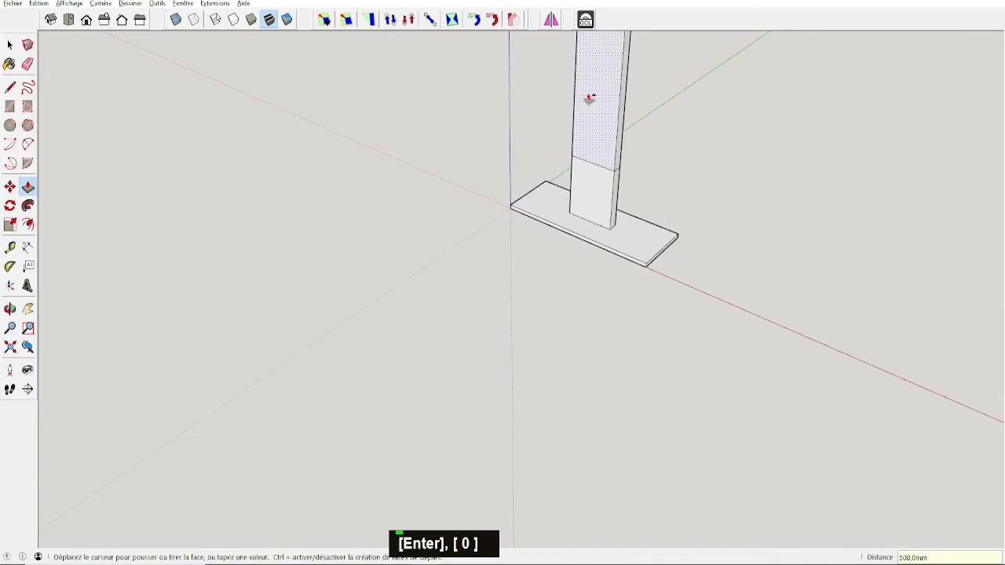
pyautogui.keyDown('shift'); pyautogui.scroll(-5, 573, 105); pyautogui.keyUp('shift')
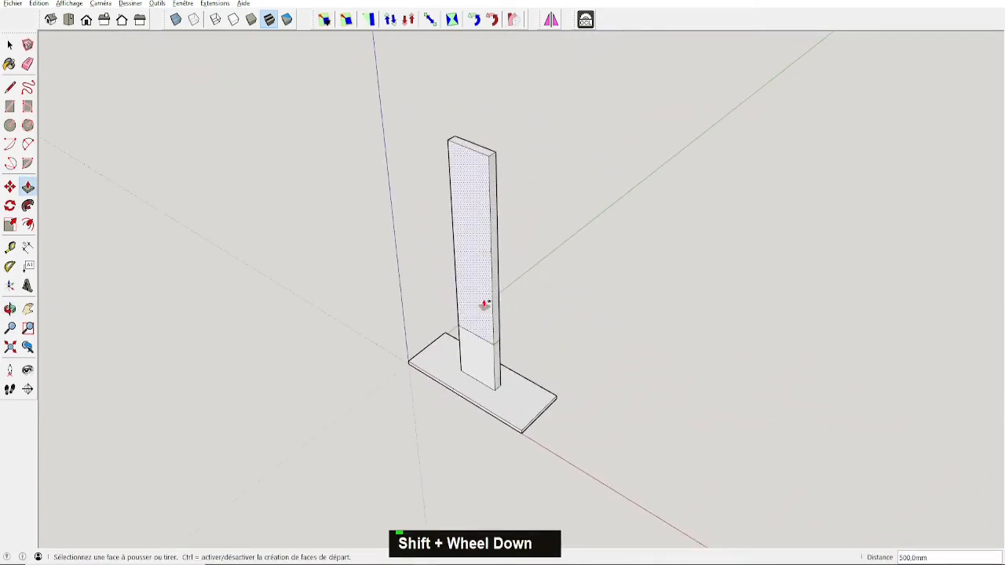
# Check the screen's width in the reference image and place a vertical guide through the midpoint of the upper section's top edge
pyautogui.hotkey('alt', 'Tab')
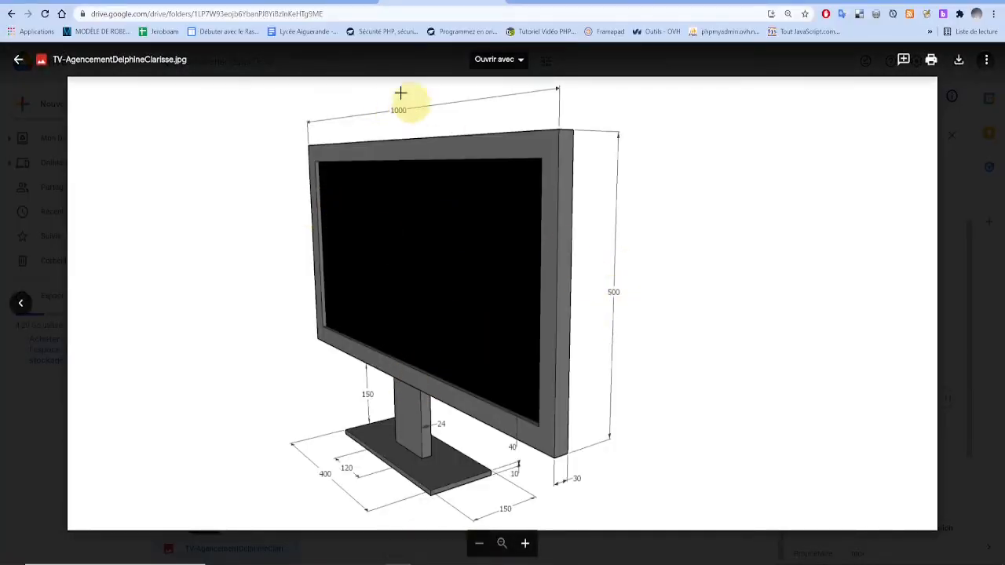
pyautogui.press('alt')
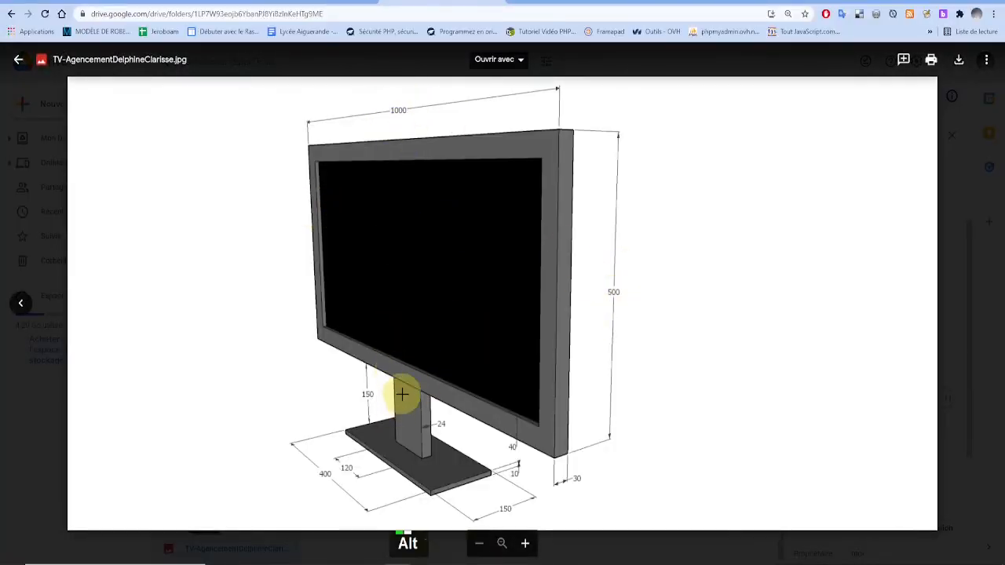
pyautogui.hotkey('alt', 'Tab')
pyautogui.press('t')
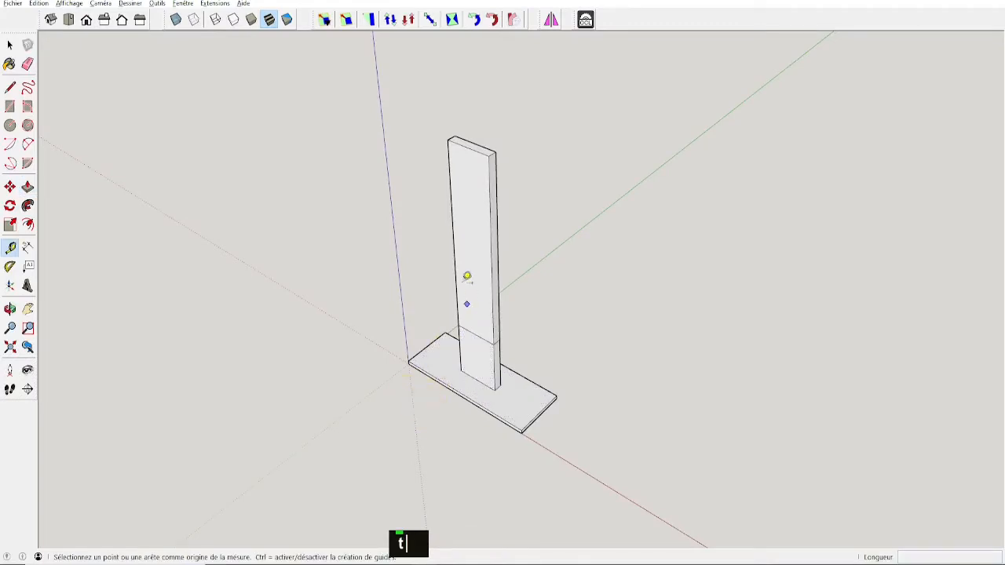
pyautogui.click(457, 261)
pyautogui.click(473, 147)
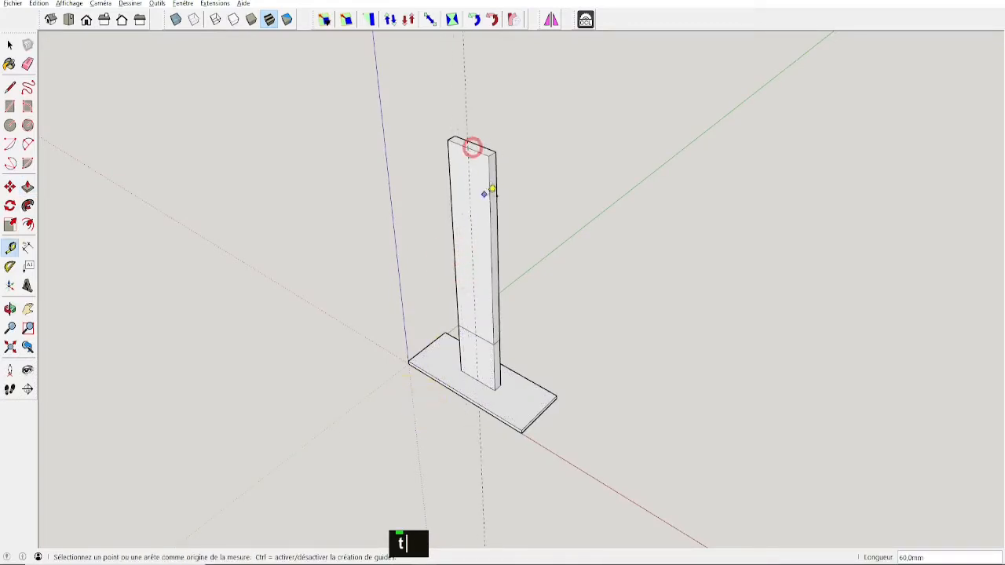
pyautogui.press('space')
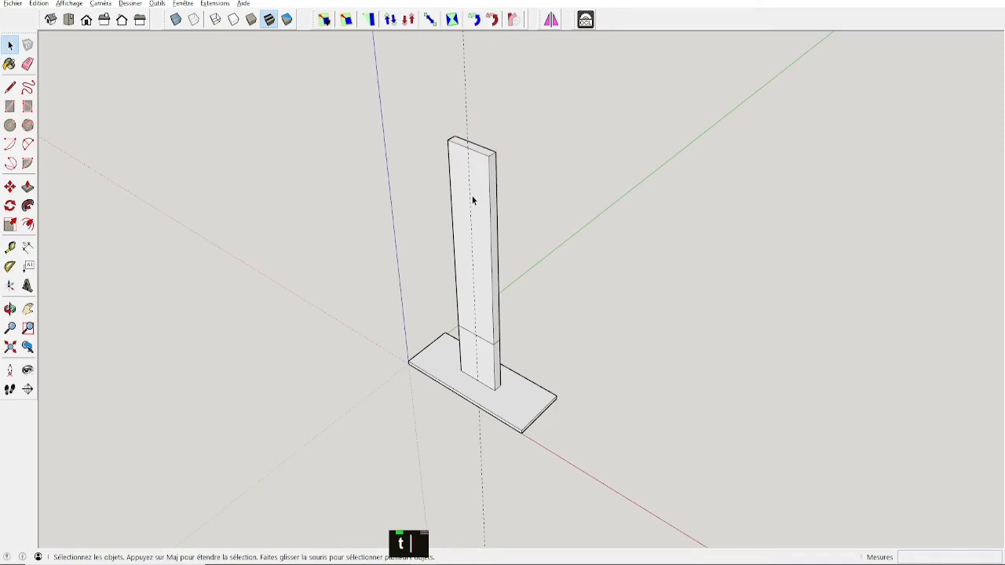
# Place a second vertical guide 500 mm from the centre guide along the red axis
pyautogui.press('t')
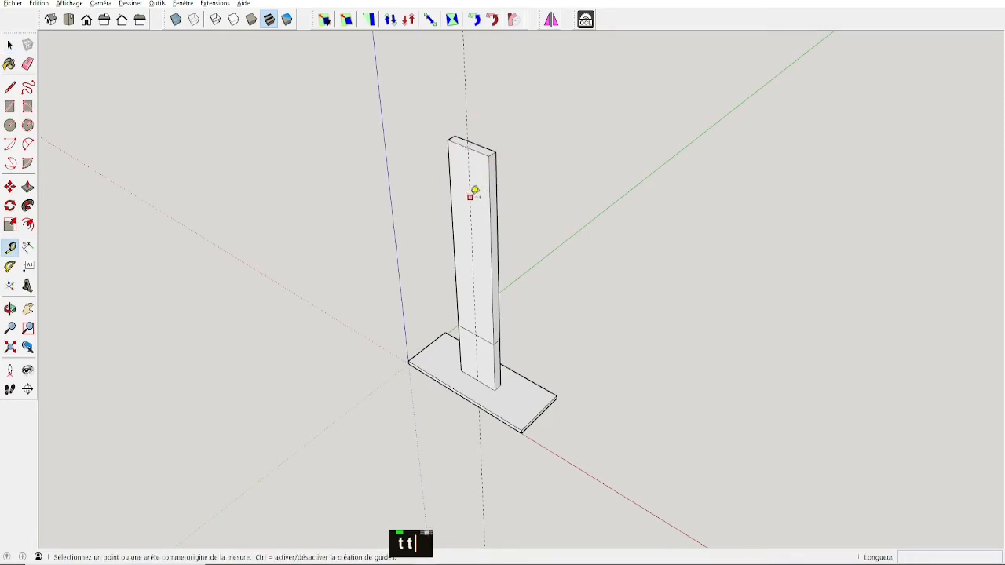
pyautogui.click(469, 206)
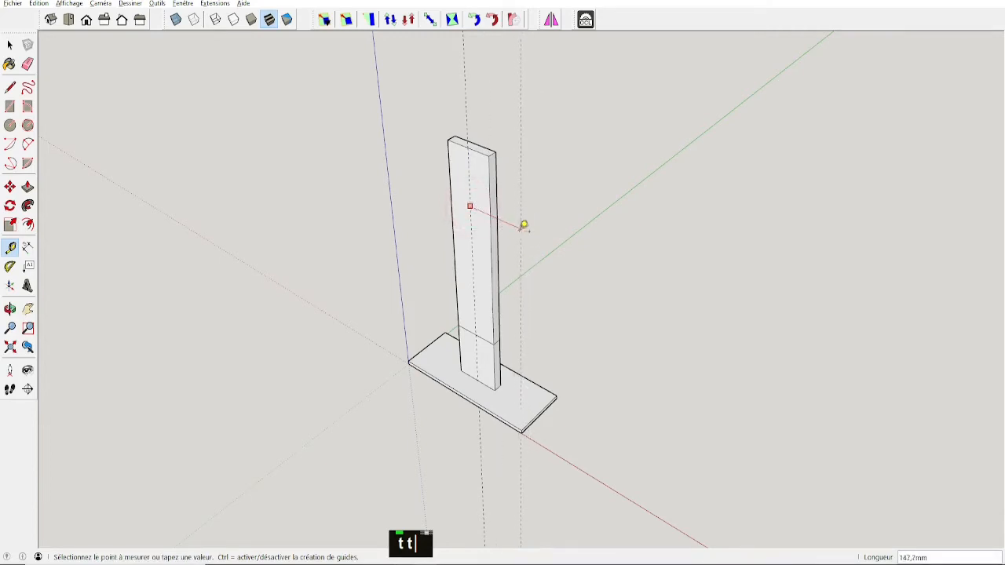
pyautogui.write('500')
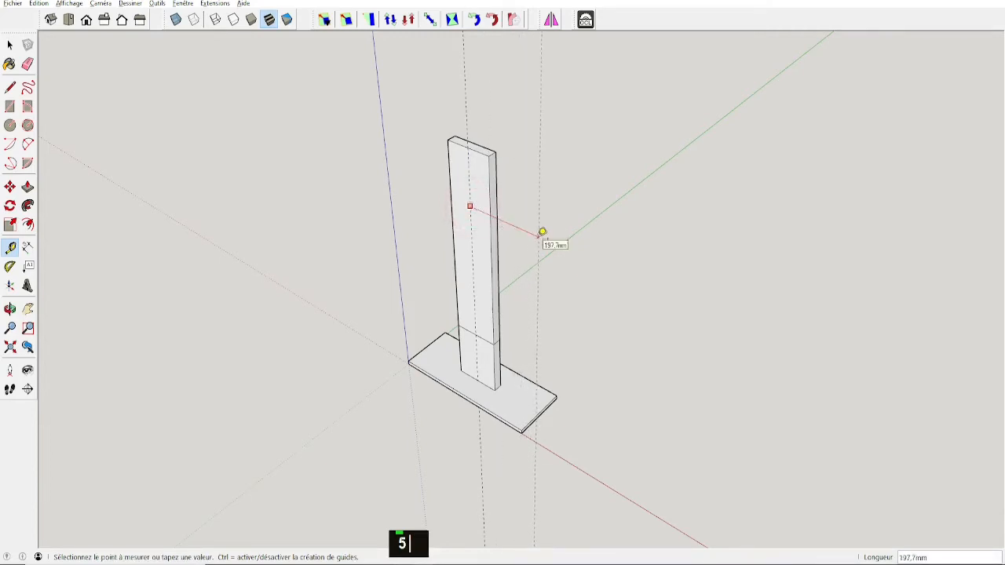
pyautogui.press('Return')
pyautogui.press('space')
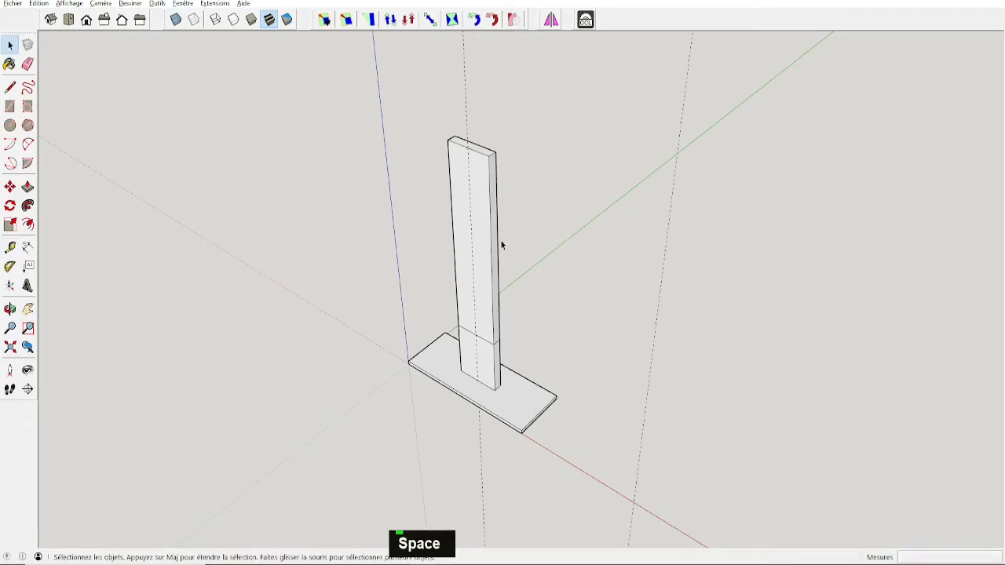
# Push/Pull the upper section's side face out to the 500 mm guide and extend the opposite side by the same 440 mm
pyautogui.click(496, 244)
pyautogui.press('p')
pyautogui.click(490, 241)
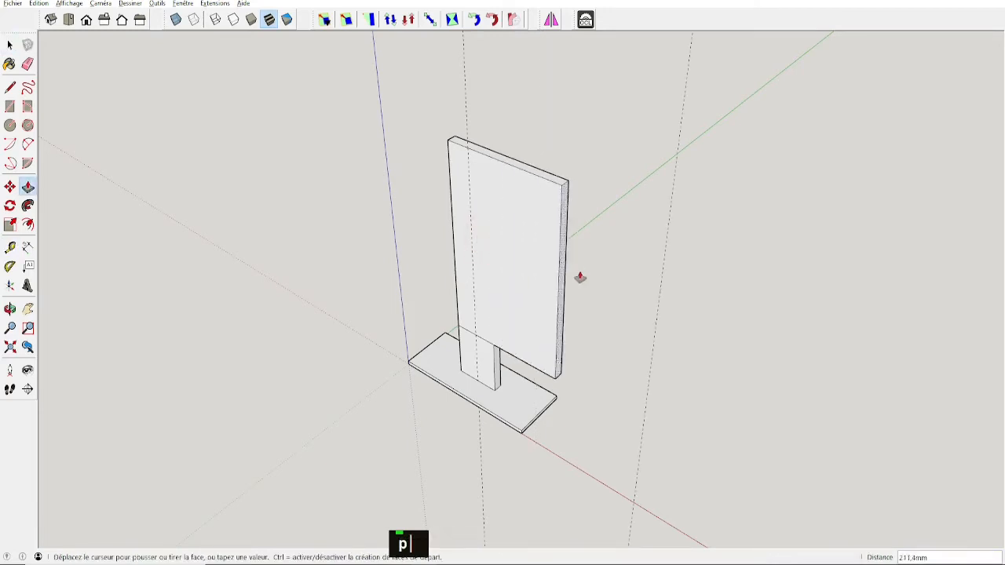
pyautogui.click(669, 210)
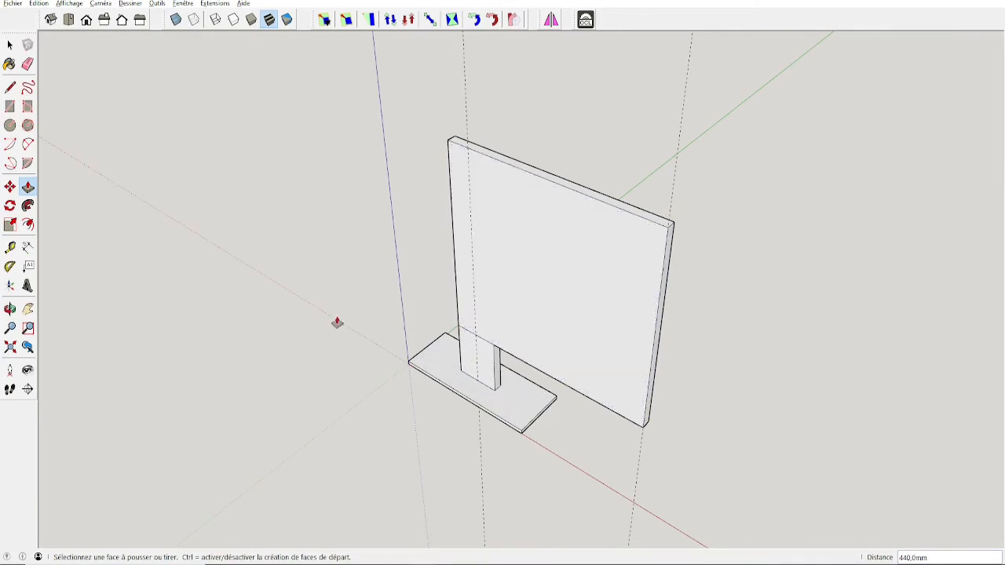
pyautogui.moveTo(337, 323); pyautogui.dragTo(566, 307, button='middle')
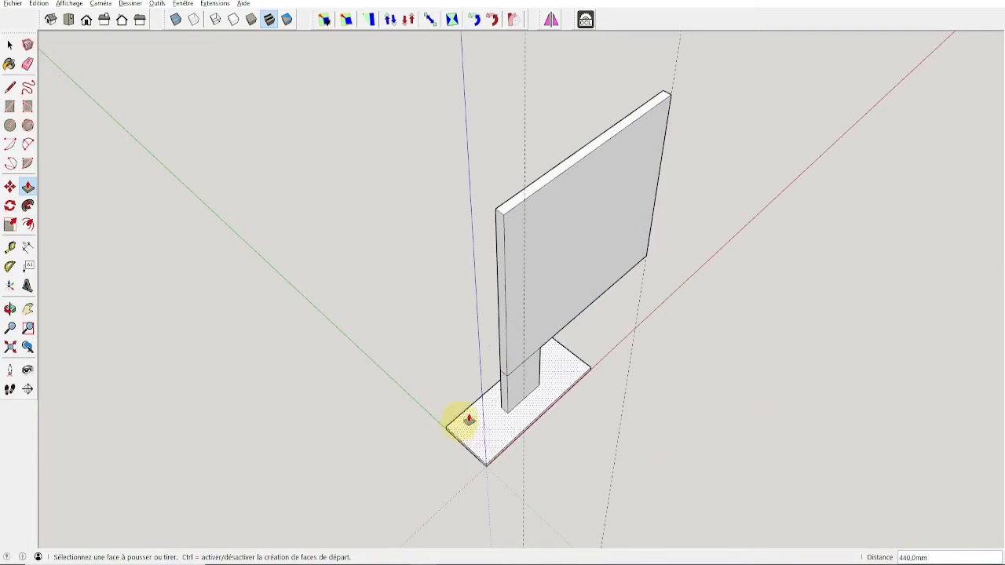
pyautogui.middleClick(502, 333)
pyautogui.moveTo(498, 332); pyautogui.dragTo(428, 328, button='middle')
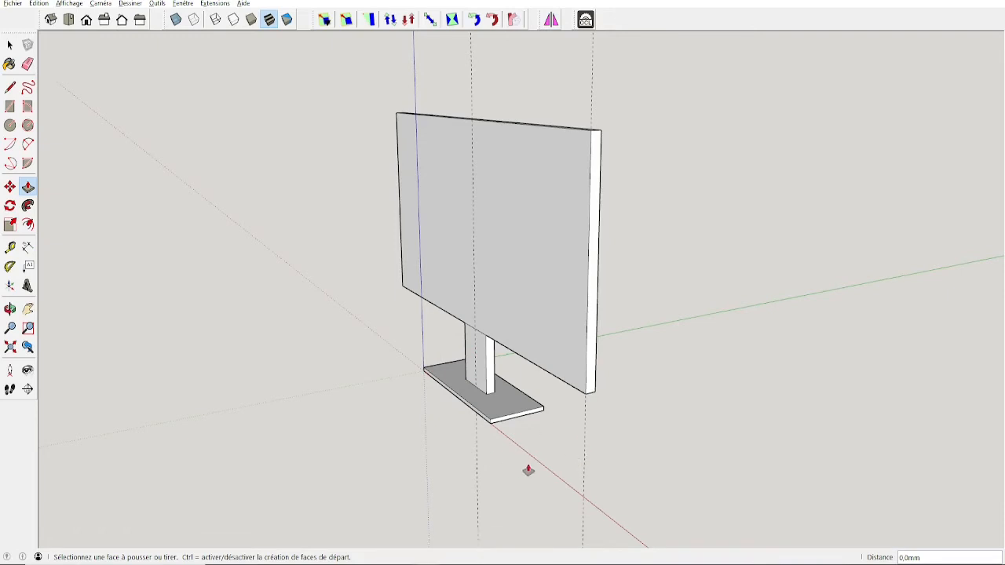
# Delete the guides, measure the screen's thickness at its lower corner and compare it with the reference image
pyautogui.press('w')
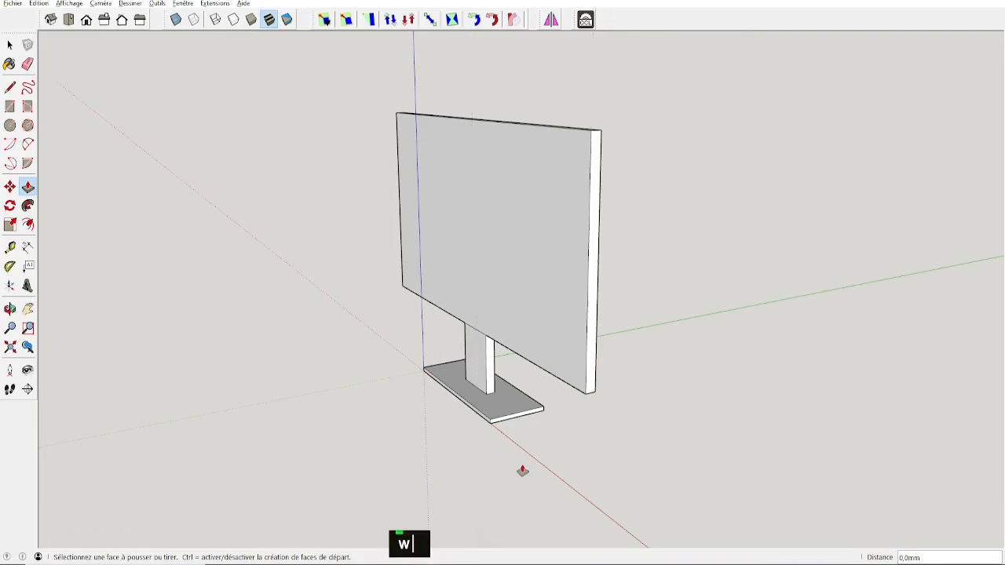
pyautogui.moveTo(471, 448)
pyautogui.mouseDown(button='middle')
pyautogui.moveTo(573, 437)
pyautogui.moveTo(474, 464)
pyautogui.mouseUp(button='middle')
pyautogui.scroll(4, 592, 411)
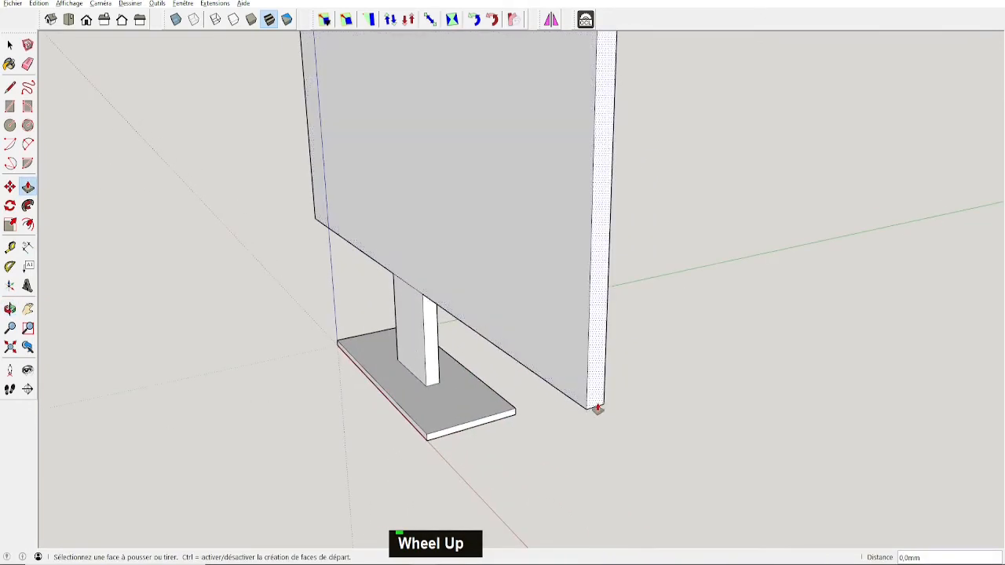
pyautogui.press('t')
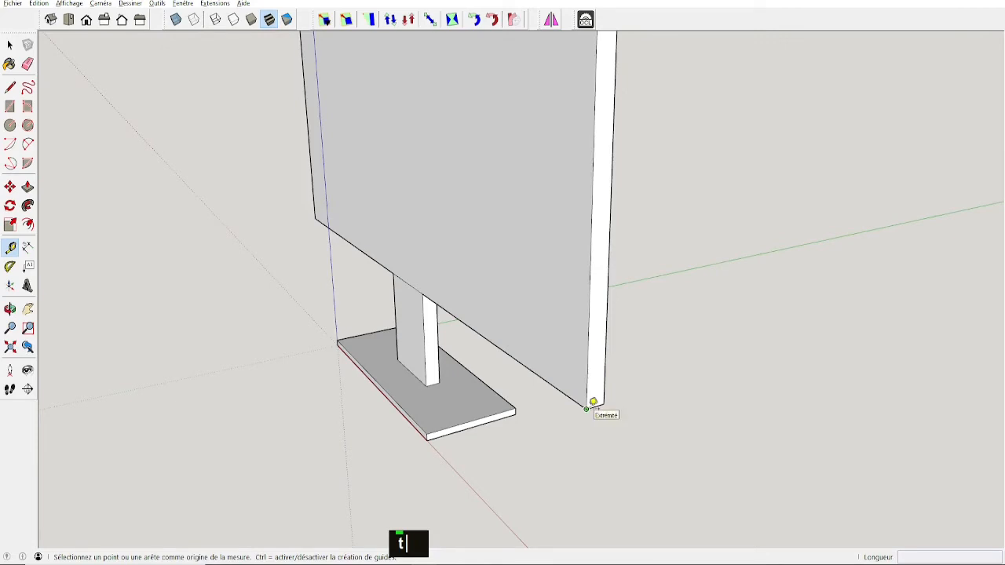
pyautogui.click(593, 402)
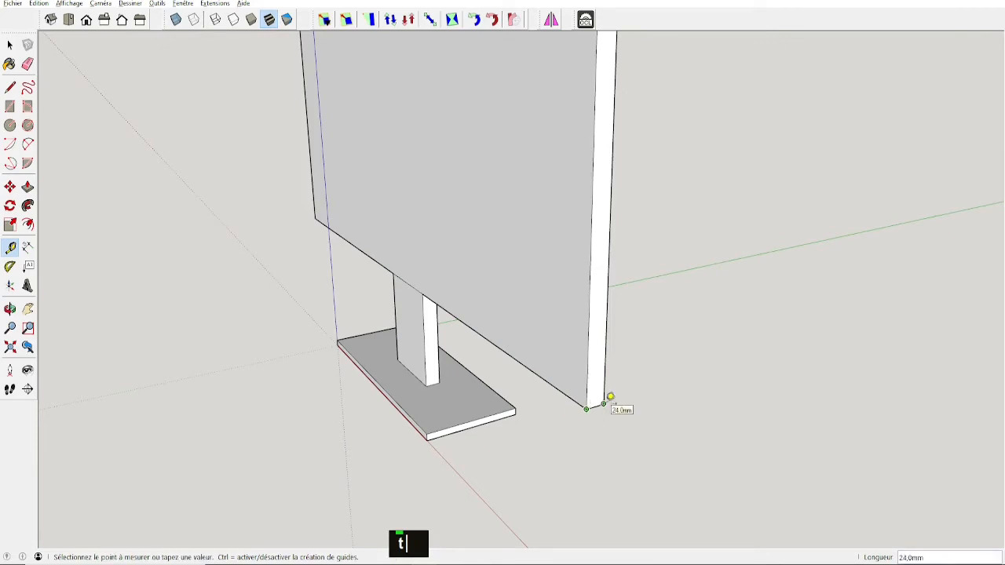
pyautogui.hotkey('alt', 'Tab')
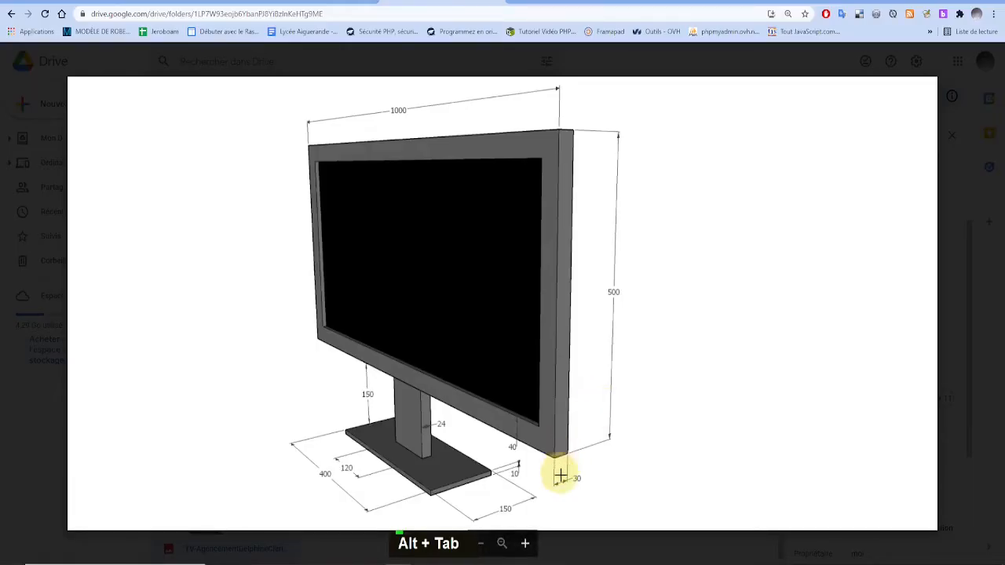
pyautogui.hotkey('alt', 'Tab')
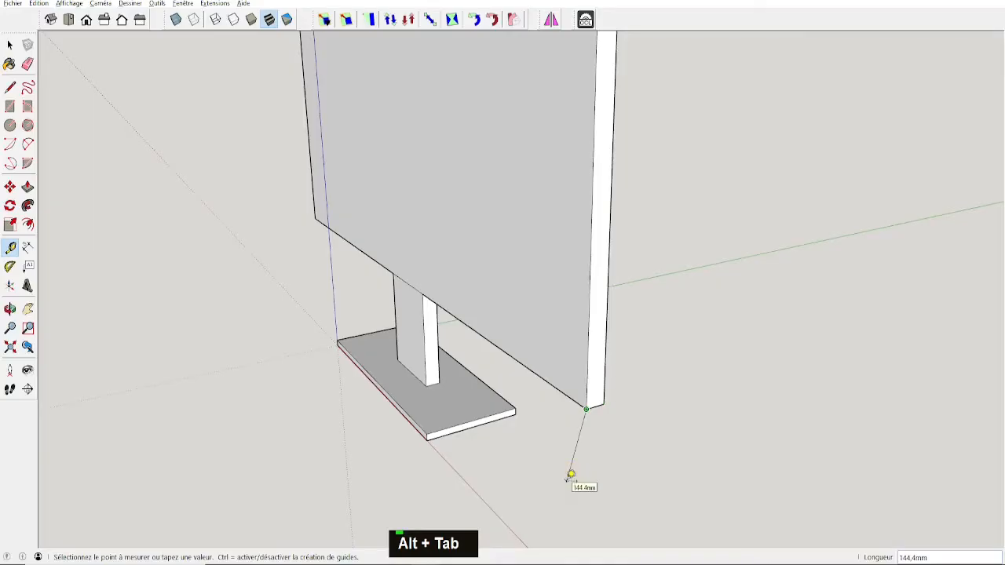
pyautogui.press('space')
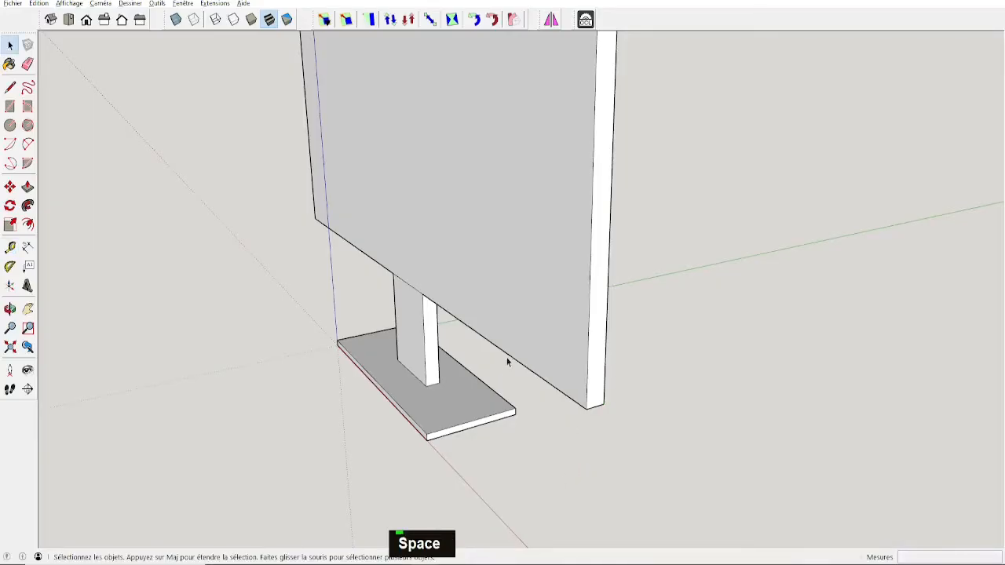
# Push/Pull the screen's large front and back faces outward 3 mm each
pyautogui.press('p')
pyautogui.click(550, 331)
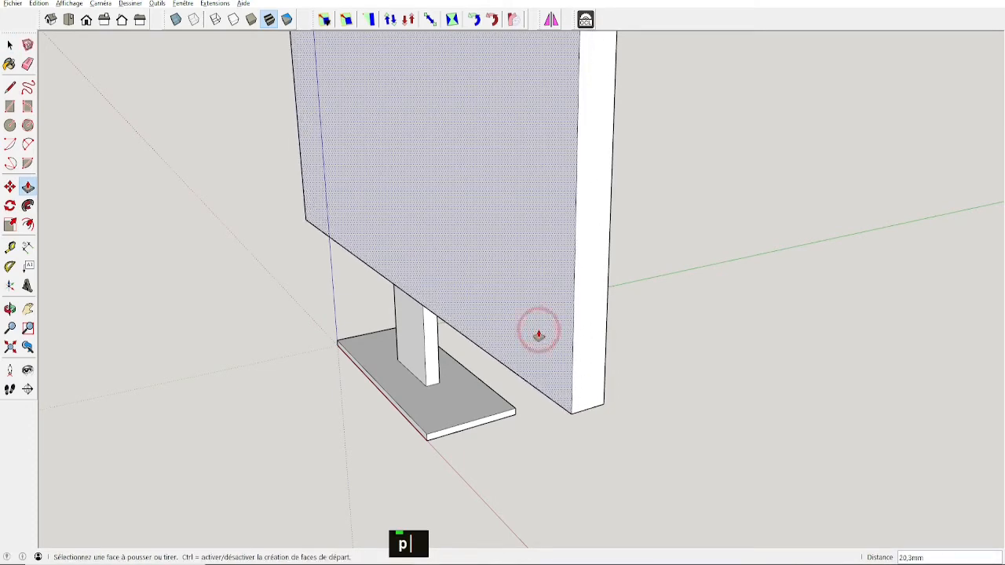
pyautogui.write('3')
pyautogui.press('Return')
pyautogui.moveTo(583, 350); pyautogui.dragTo(410, 343, button='middle')
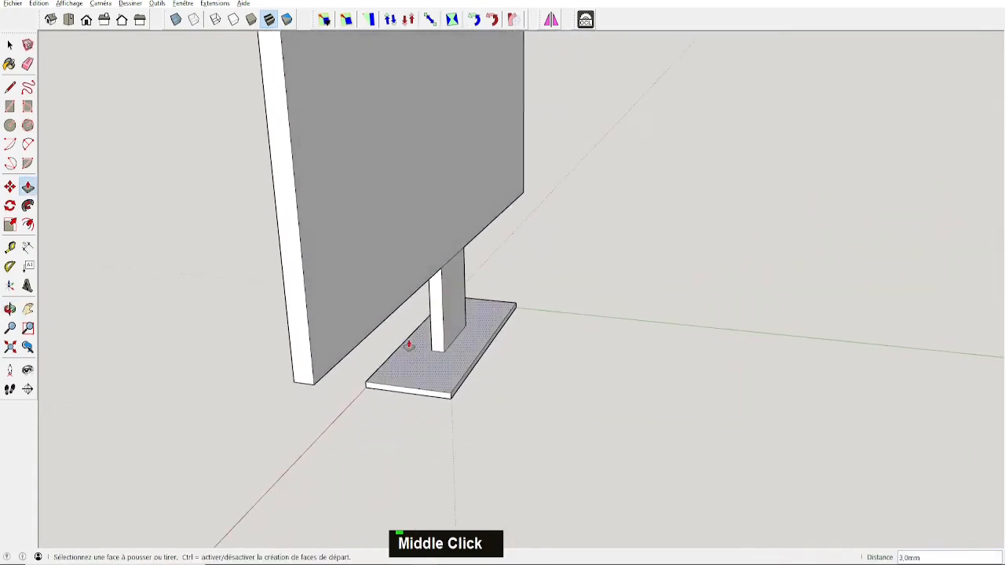
pyautogui.doubleClick(376, 250)
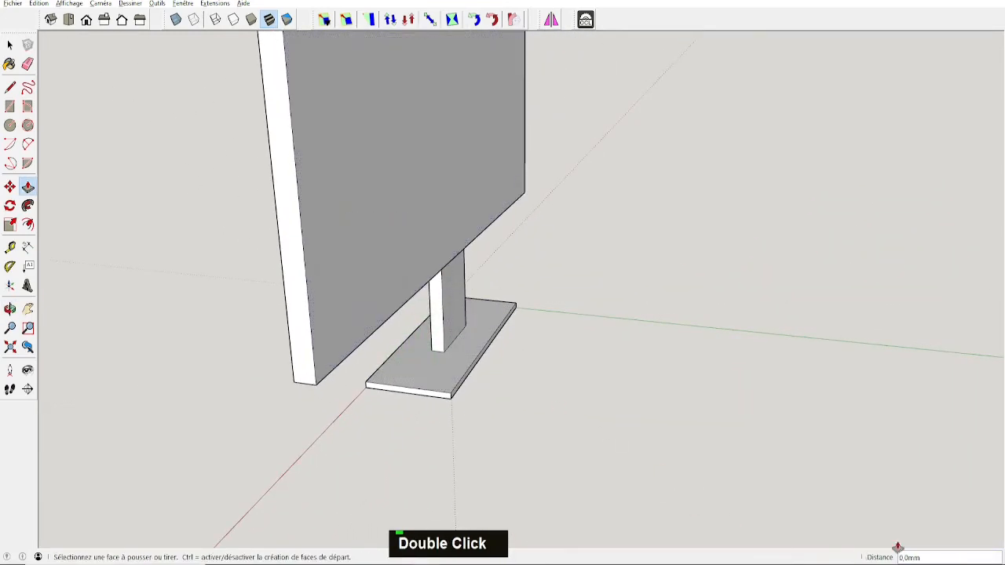
# Erase the leftover edges on the screen's underside where it meets the top of the stand
pyautogui.moveTo(346, 449); pyautogui.dragTo(435, 287, button='middle')
pyautogui.scroll(2, 450, 266)
pyautogui.scroll(2, 450, 266)
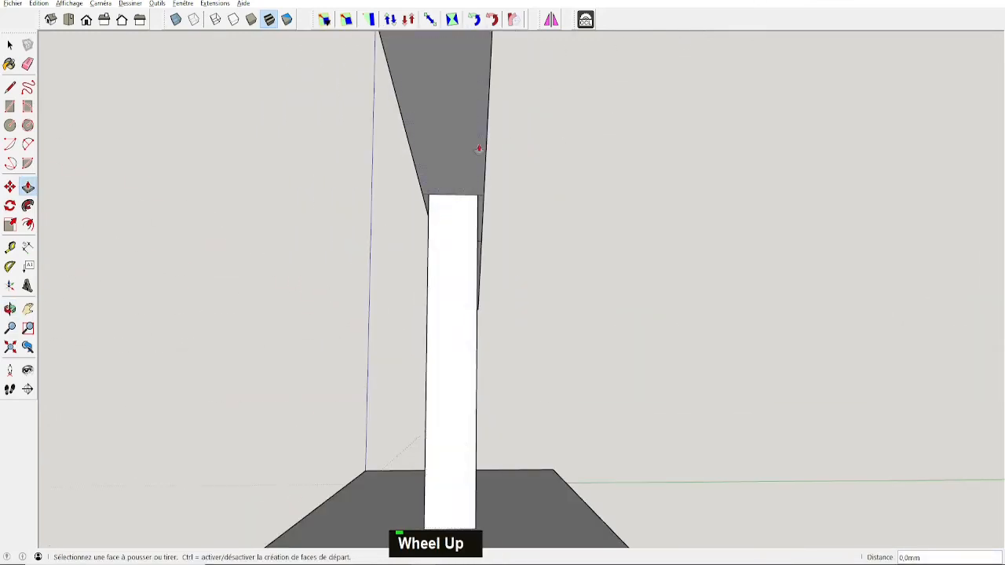
pyautogui.moveTo(446, 256)
pyautogui.mouseDown(button='middle')
pyautogui.moveTo(527, 263)
pyautogui.moveTo(436, 258)
pyautogui.moveTo(440, 251)
pyautogui.mouseUp(button='middle')
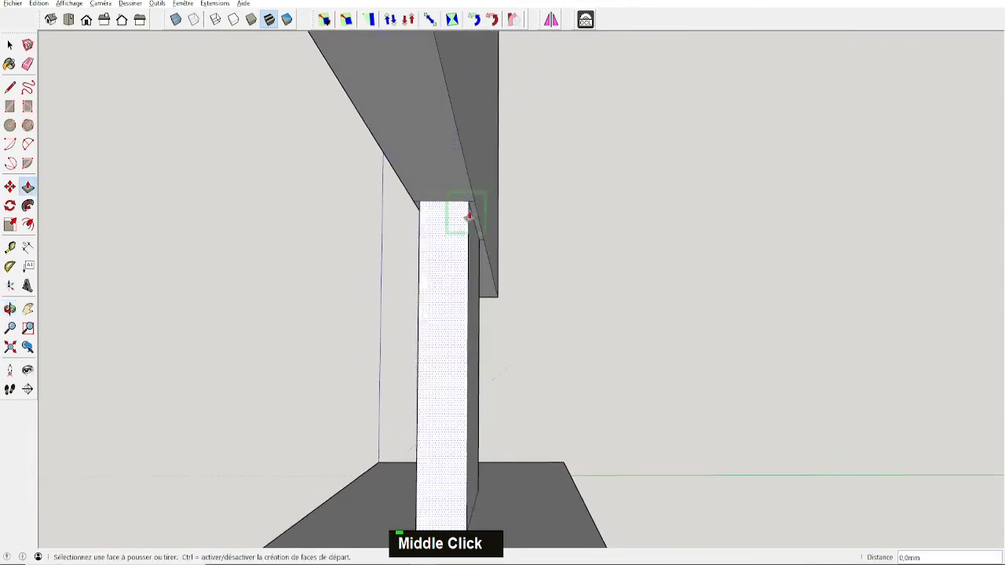
pyautogui.scroll(4, 471, 213)
pyautogui.press('e')
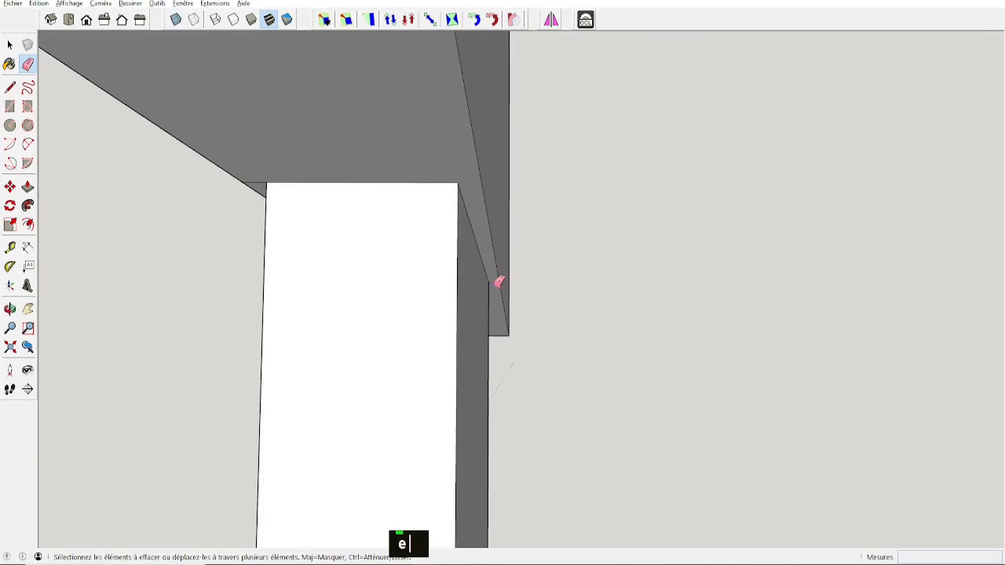
pyautogui.moveTo(498, 282)
pyautogui.mouseDown(button='middle')
pyautogui.moveTo(363, 177)
pyautogui.moveTo(473, 191)
pyautogui.mouseUp(button='middle')
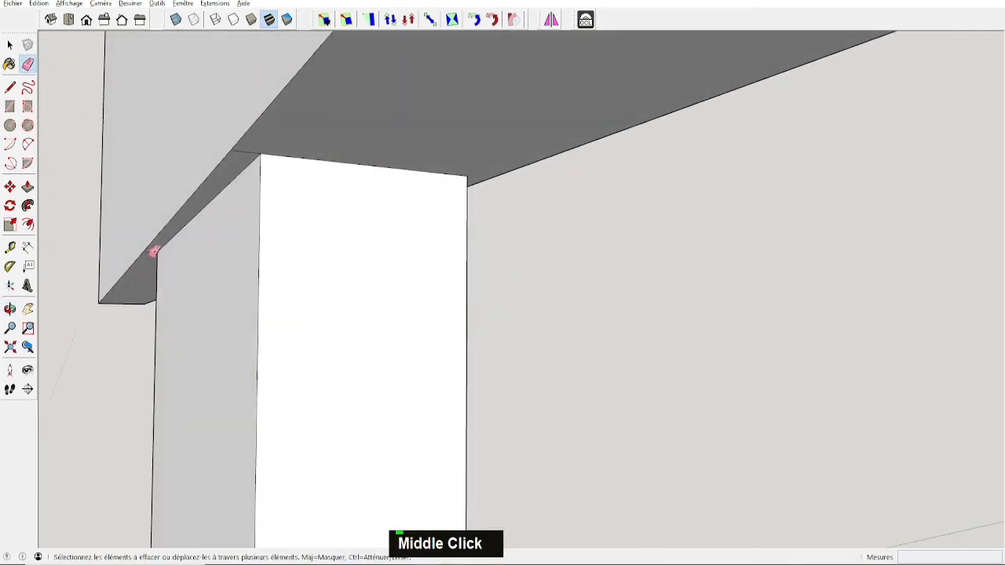
pyautogui.scroll(-2, 314, 176)
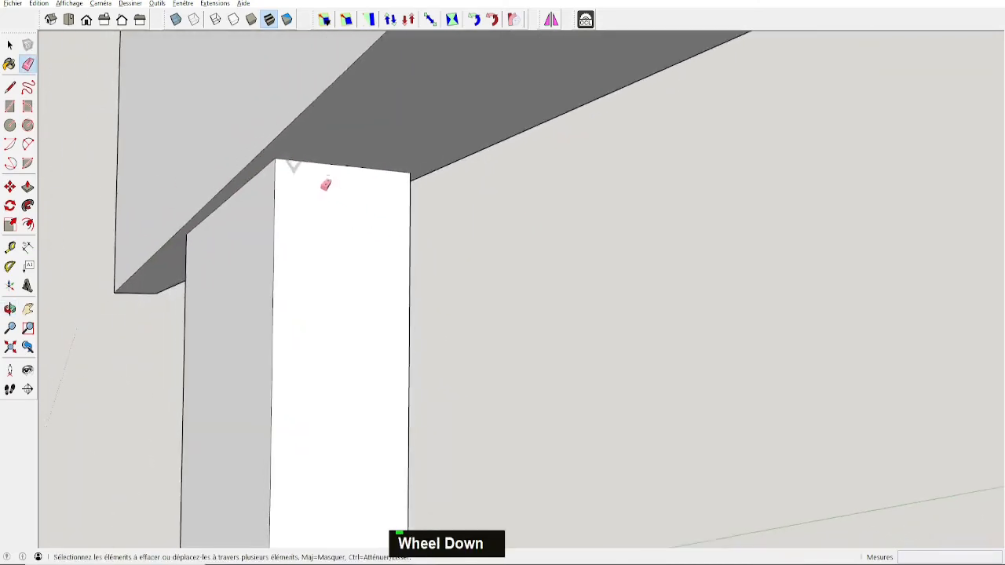
pyautogui.scroll(-6, 326, 184)
pyautogui.keyDown('shift'); pyautogui.moveTo(392, 191); pyautogui.dragTo(466, 421, button='middle'); pyautogui.keyUp('shift')
pyautogui.scroll(-3, 492, 451)
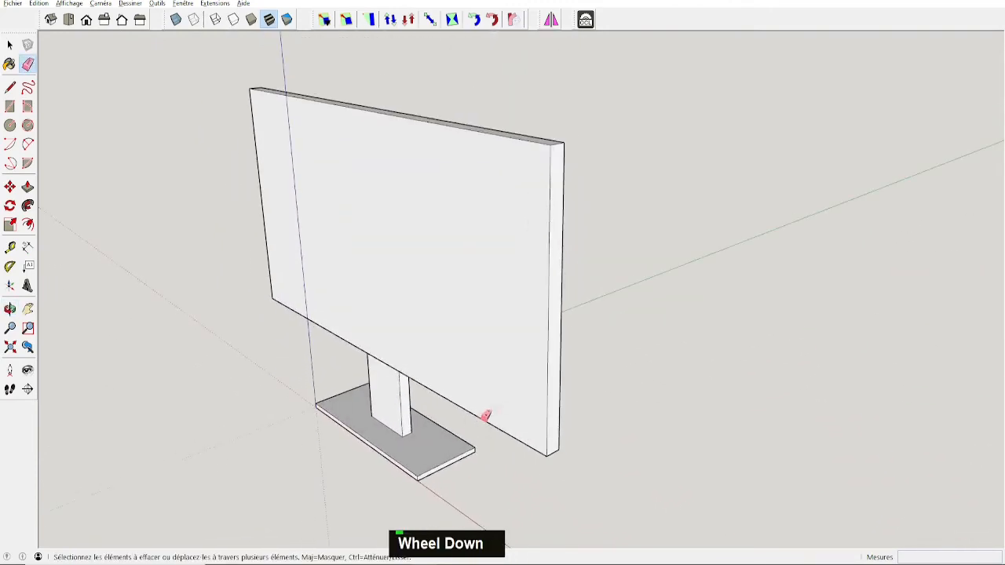
# Check the frame width in the reference image and offset the outline of the screen's large face inward about 39.5 mm
pyautogui.hotkey('alt', 'Tab')
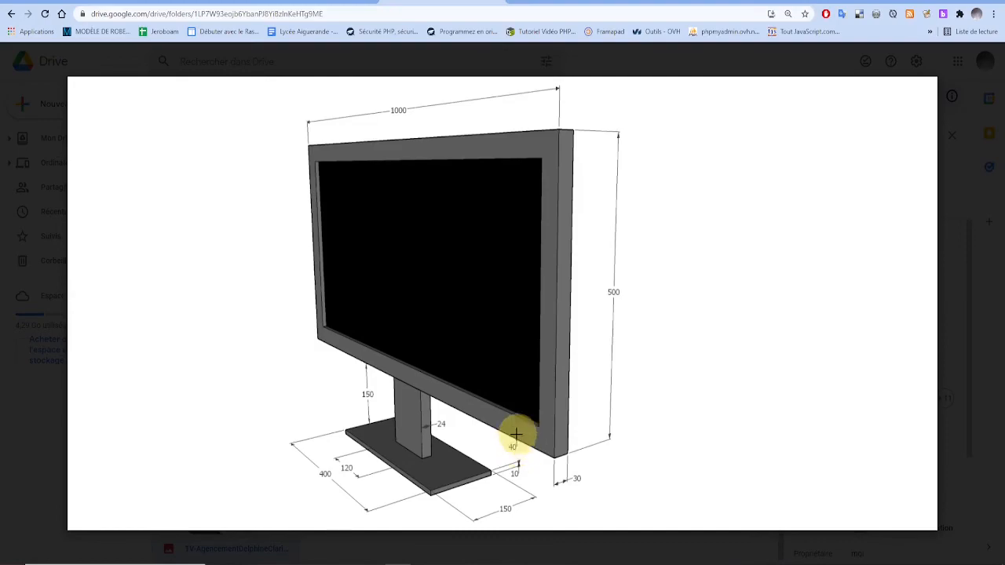
pyautogui.hotkey('alt', 'Tab')
pyautogui.press('space')
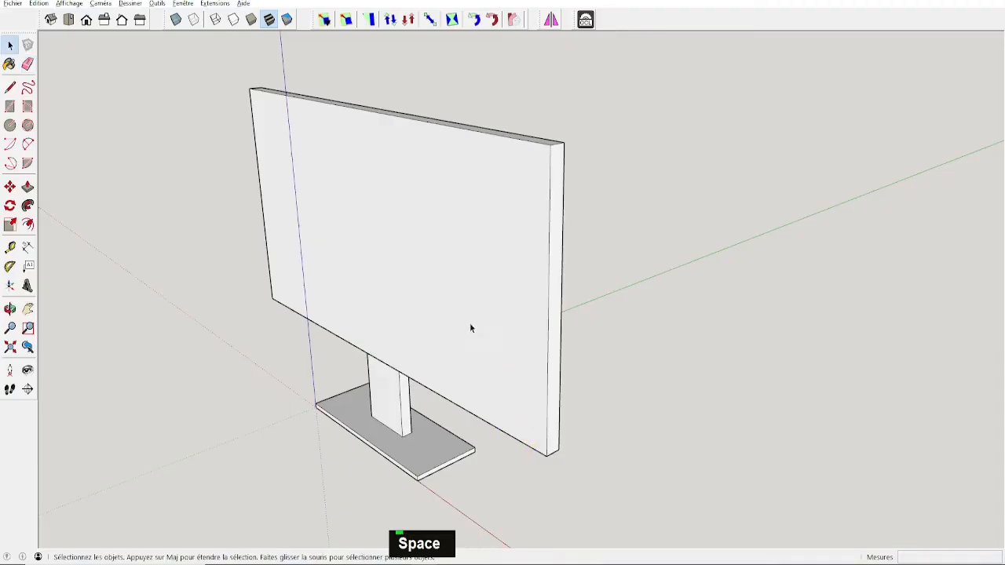
pyautogui.click(464, 308)
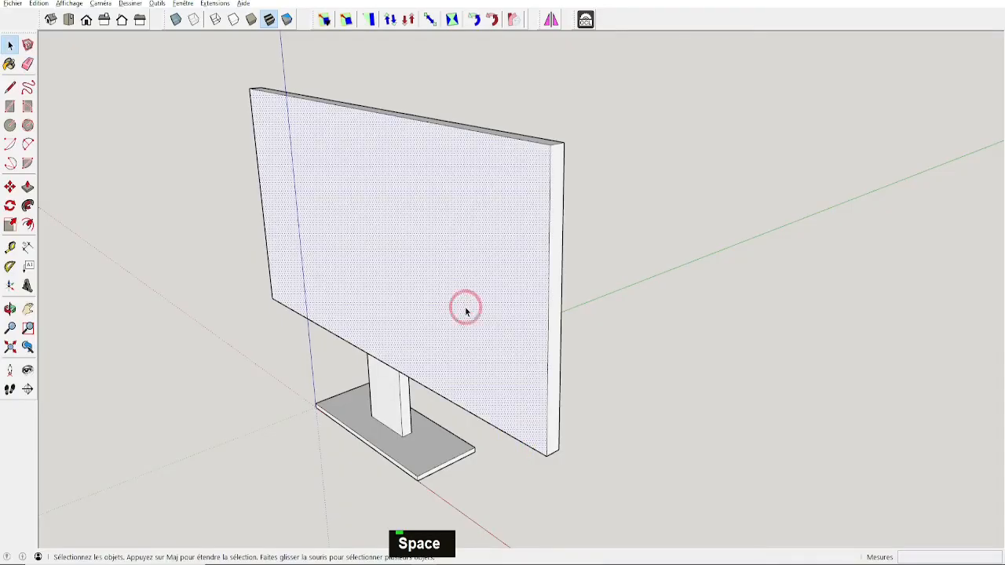
pyautogui.click(28, 226)
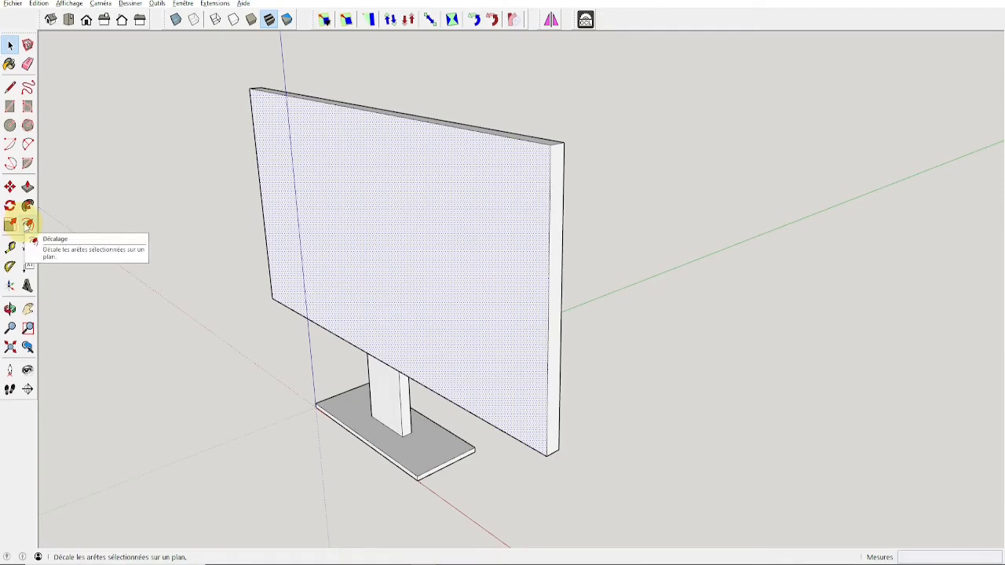
pyautogui.click(458, 296)
pyautogui.press('f')
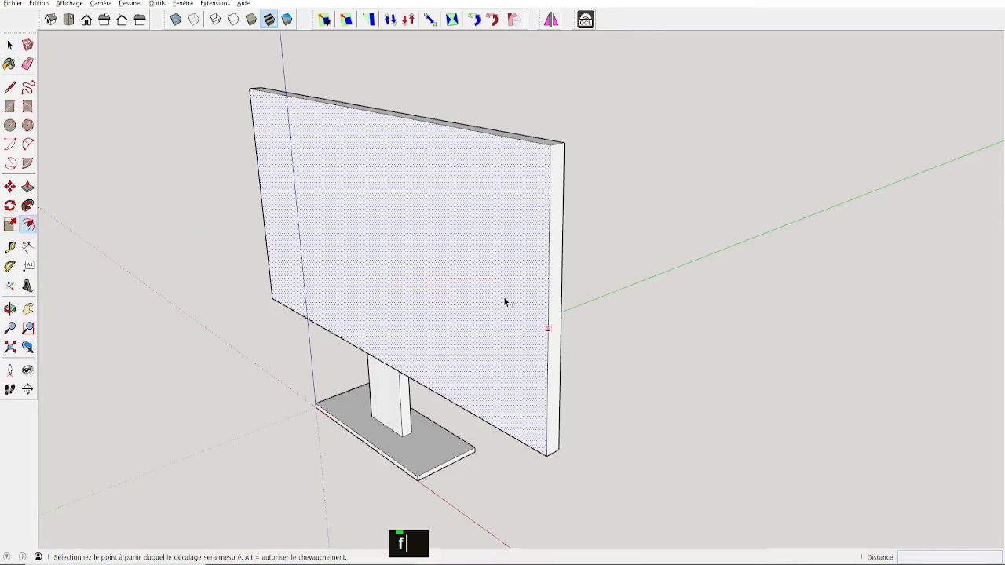
pyautogui.click(548, 294)
pyautogui.click(532, 295)
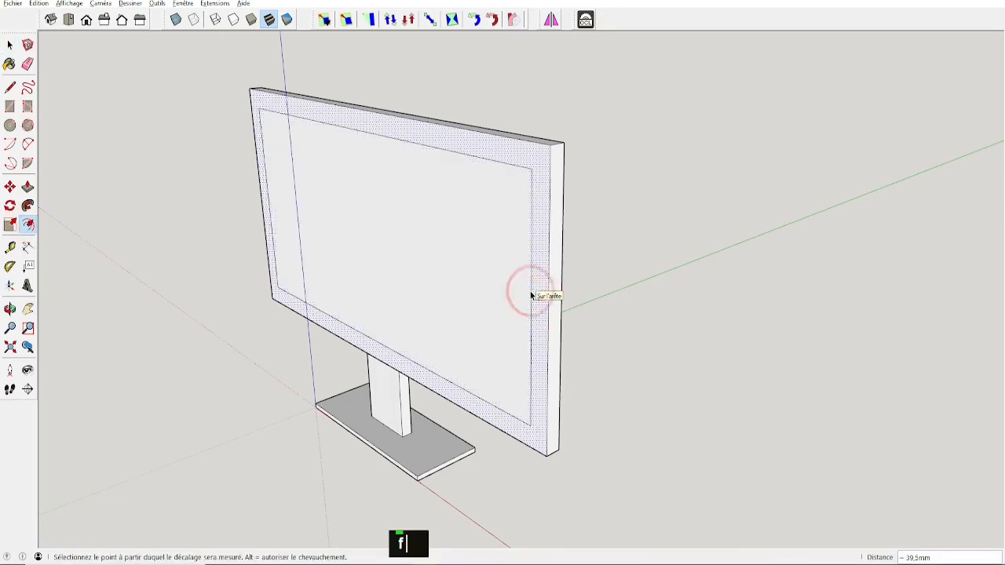
# Set the inward offset of the screen's front outline to 40 mm
pyautogui.write('40')
pyautogui.press('Return')
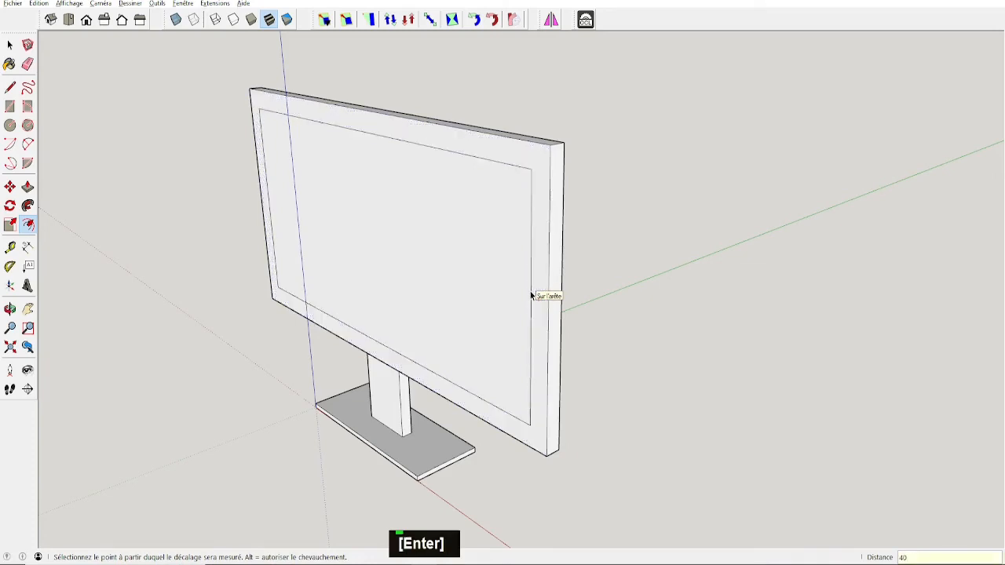
pyautogui.click(902, 558)
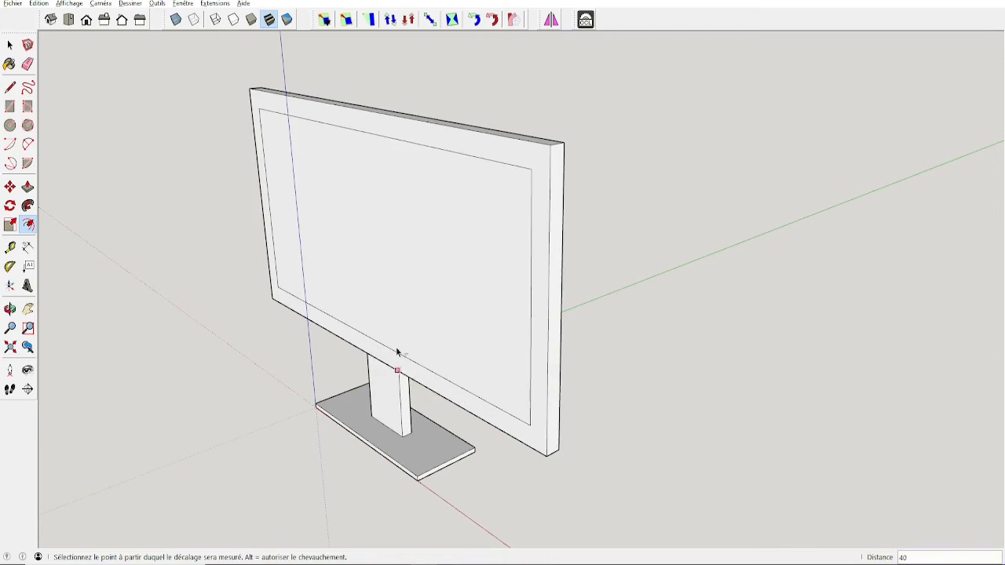
# Check the reference image and Push/Pull the inner screen face inward 5 mm to recess it within the frame
pyautogui.press('space')
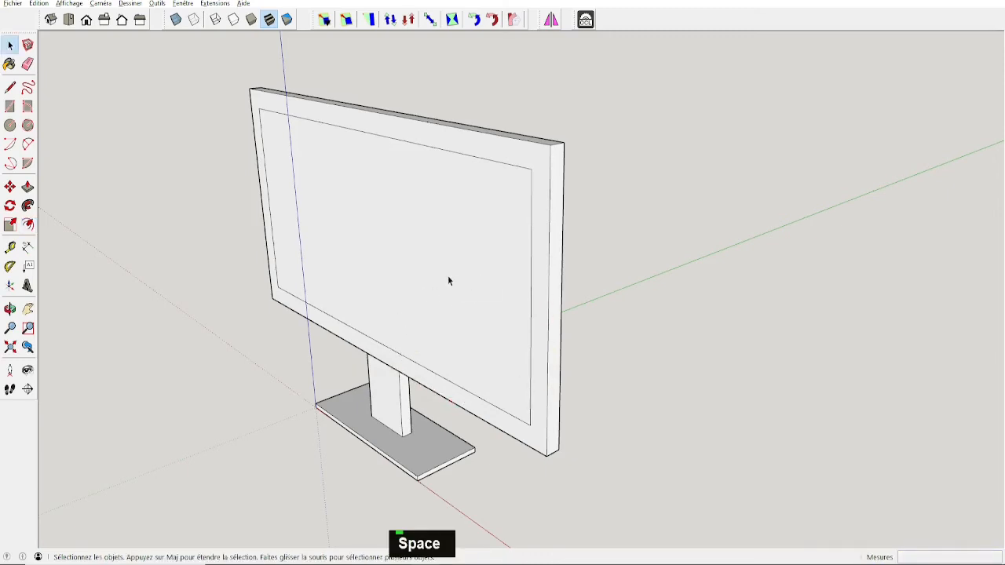
pyautogui.click(448, 277)
pyautogui.press('p')
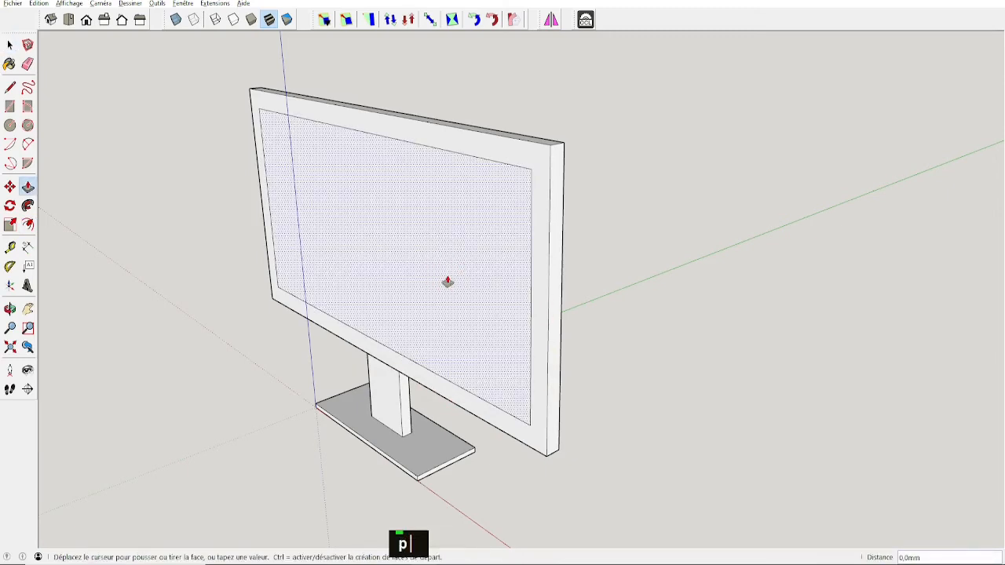
pyautogui.click(451, 280)
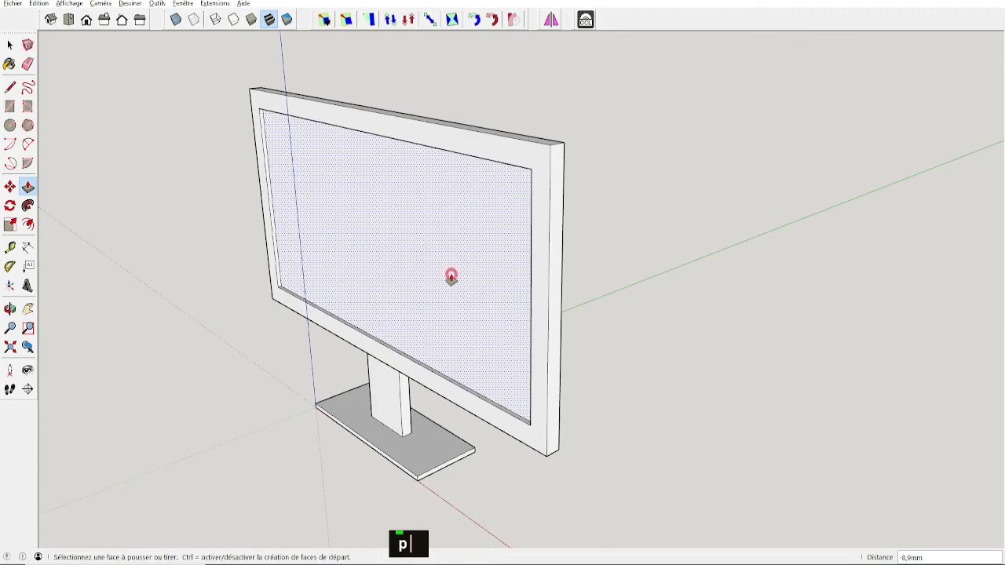
pyautogui.hotkey('alt', 'Tab')
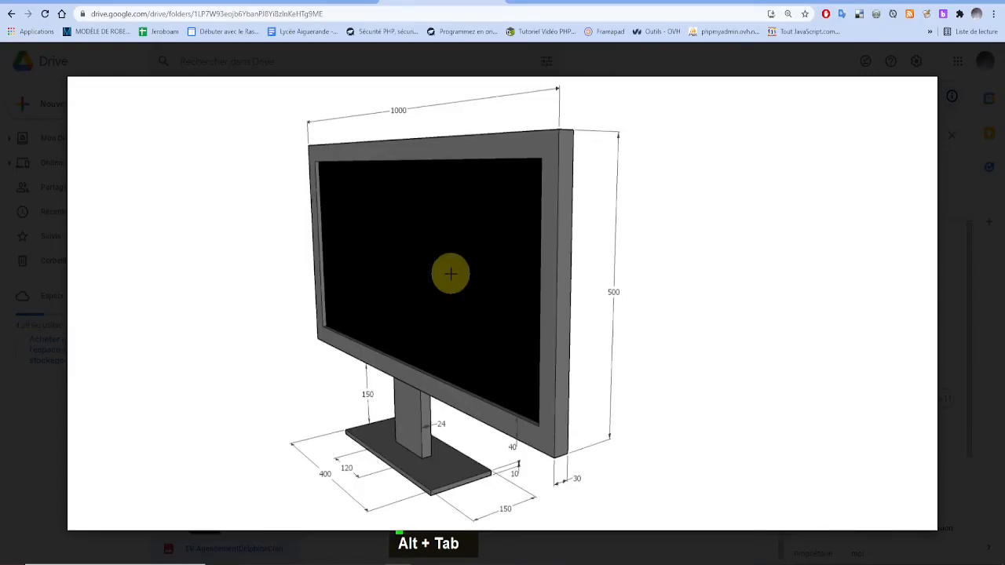
pyautogui.hotkey('alt', 'Tab')
pyautogui.write('5')
pyautogui.press('Return')
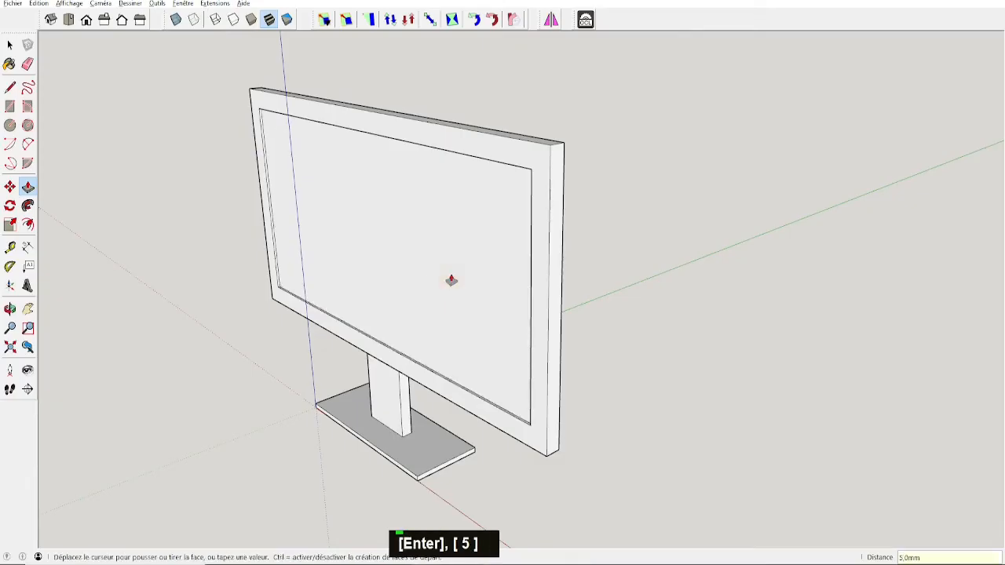
pyautogui.press('space')
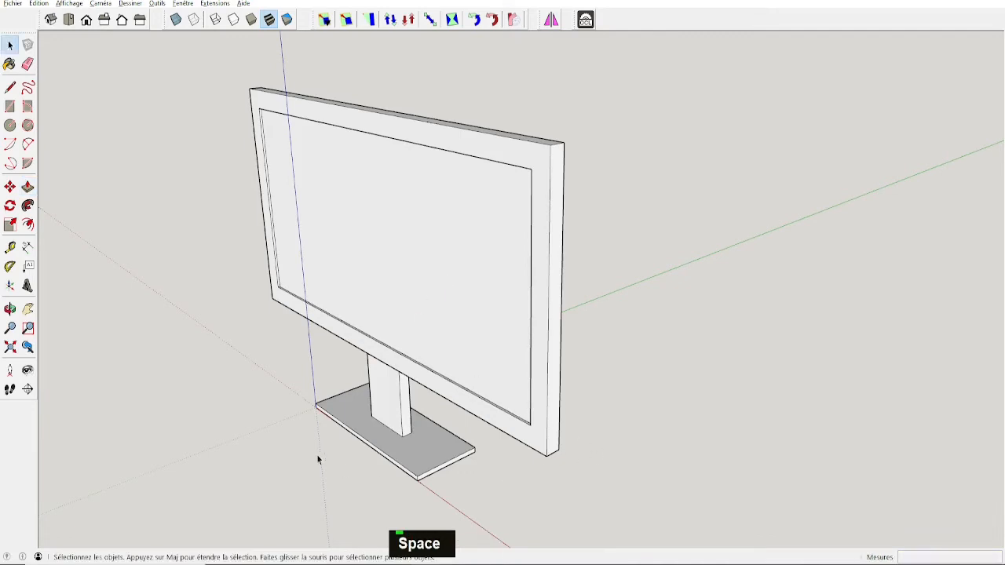
# Select the whole TV and move it 75 mm along the green axis, centring the base's depth on the red axis
pyautogui.moveTo(317, 459); pyautogui.dragTo(396, 257, button='middle')
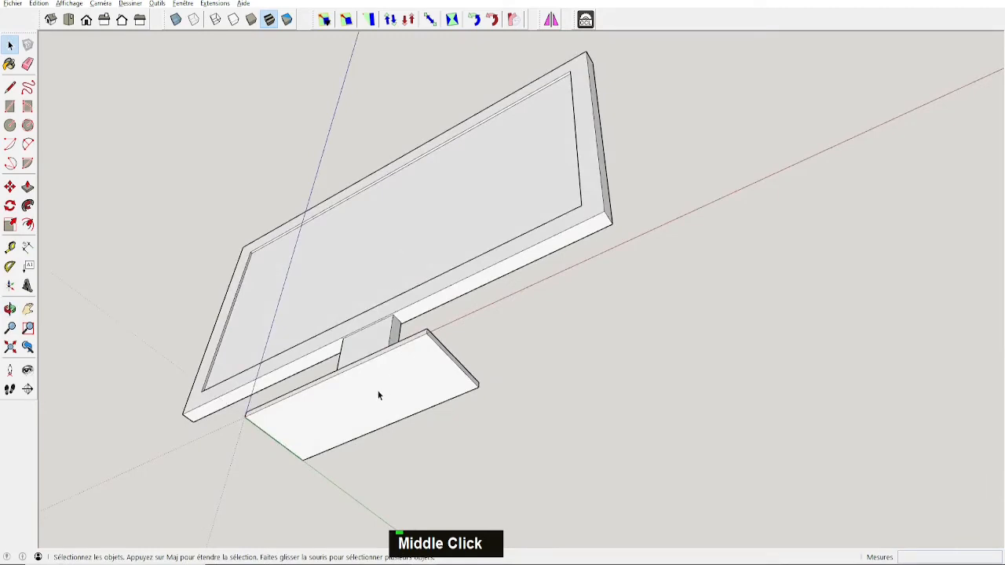
pyautogui.scroll(-2, 378, 396)
pyautogui.scroll(-1, 393, 395)
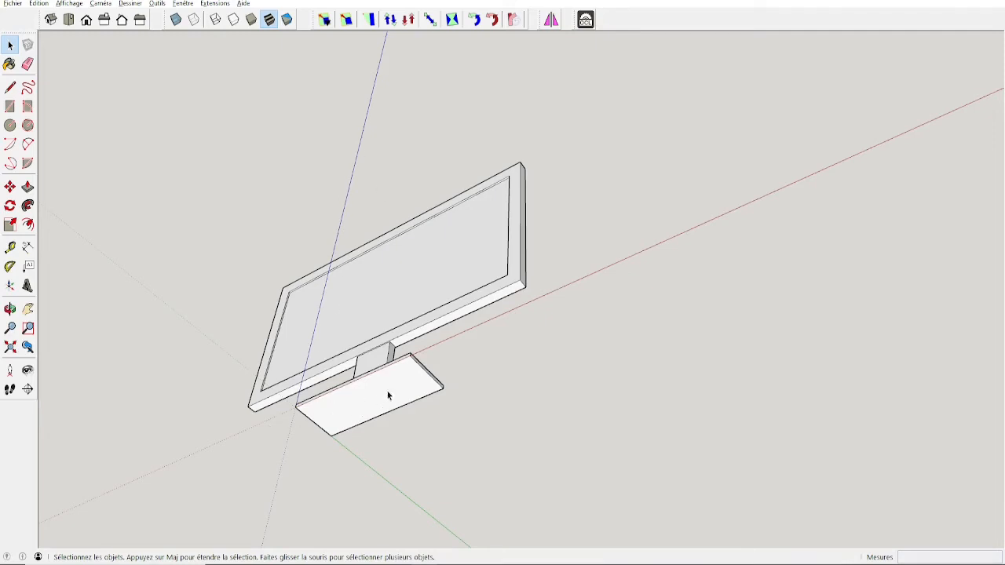
pyautogui.moveTo(197, 155); pyautogui.dragTo(596, 482)
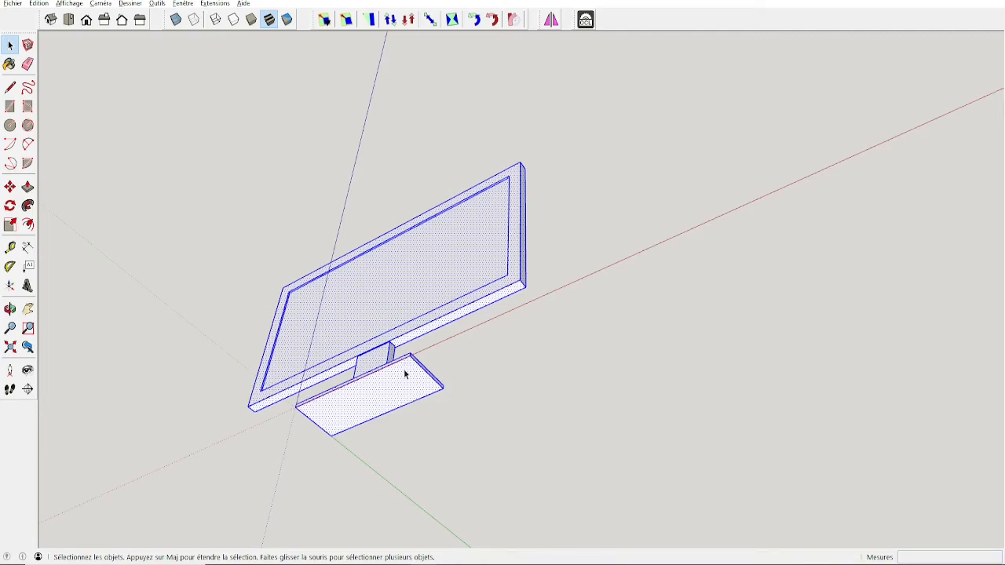
pyautogui.press('m')
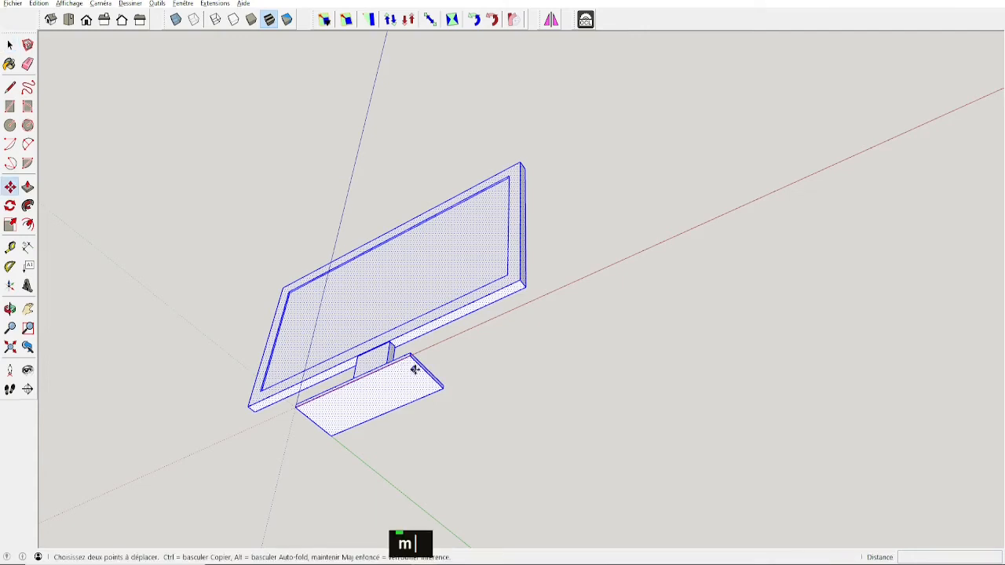
pyautogui.click(428, 376)
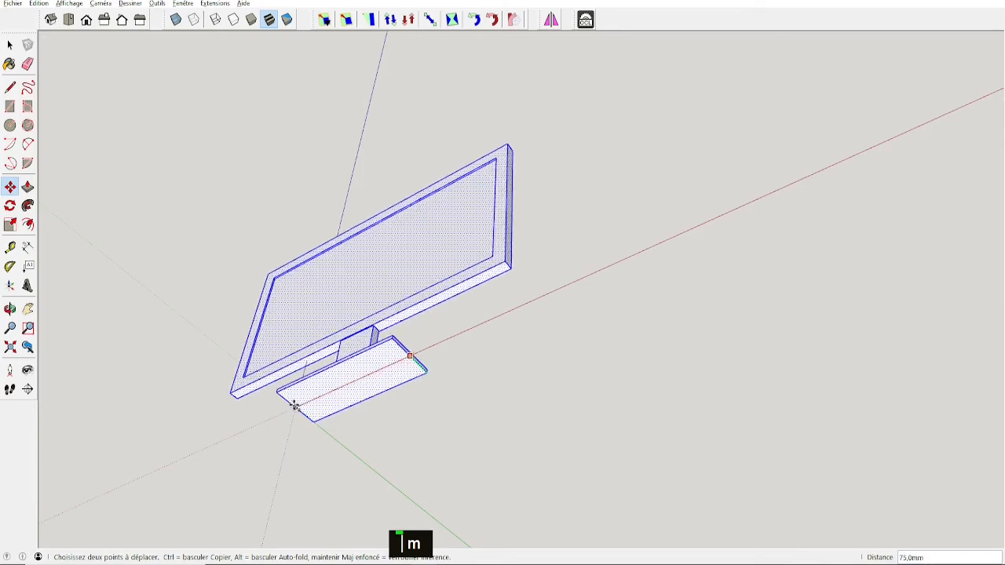
pyautogui.click(293, 406)
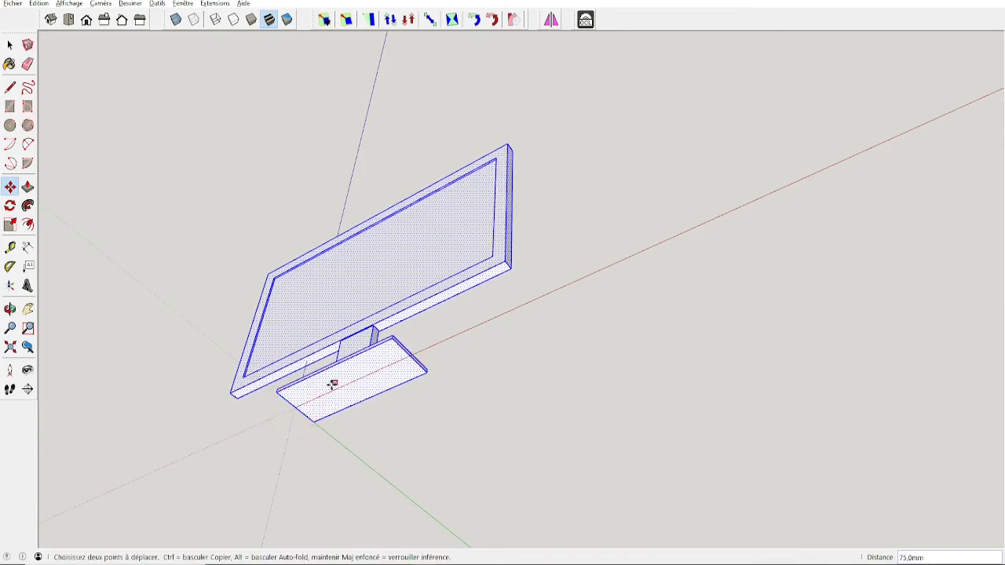
# Move the whole TV 200 mm along the red axis to centre the base on the origin, and deselect it
pyautogui.moveTo(332, 385); pyautogui.dragTo(342, 303, button='middle')
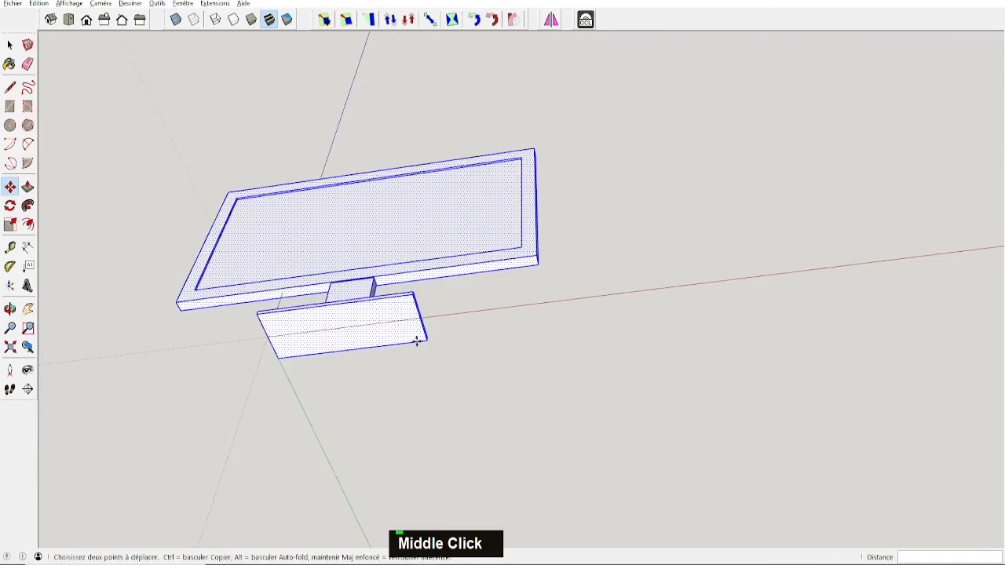
pyautogui.click(338, 305)
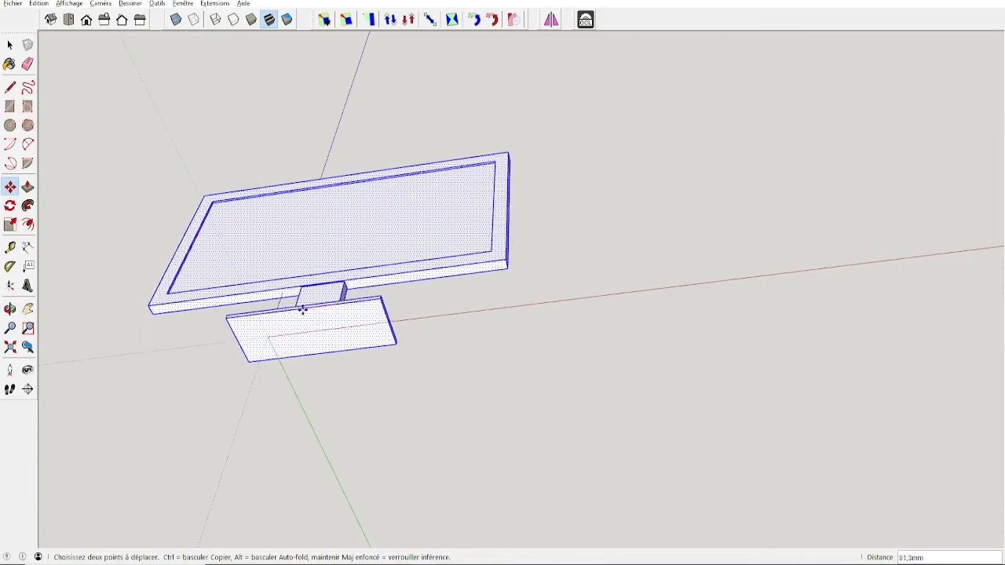
pyautogui.press('Right')
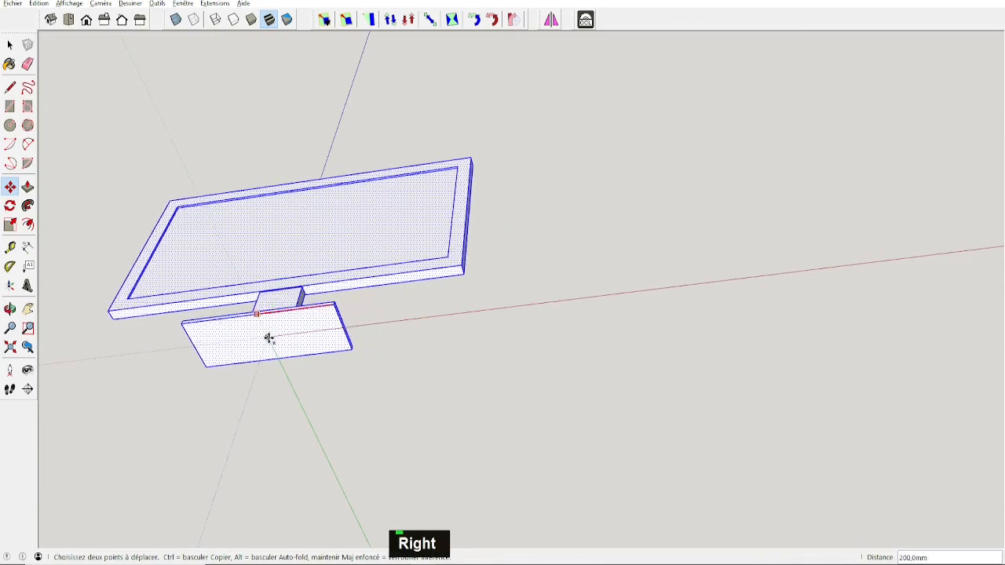
pyautogui.click(268, 338)
pyautogui.moveTo(352, 366); pyautogui.dragTo(231, 208, button='middle')
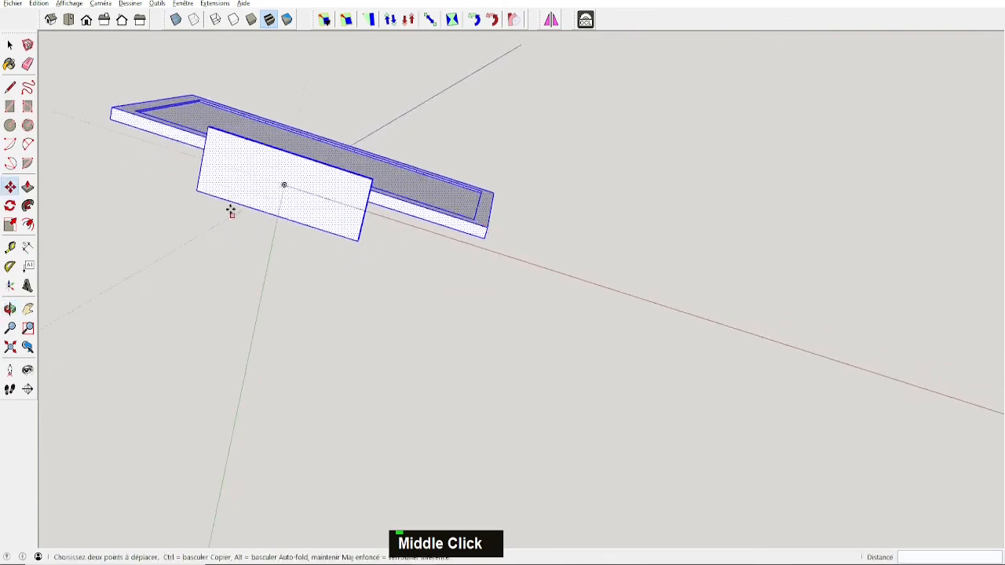
pyautogui.moveTo(286, 185); pyautogui.dragTo(277, 297, button='middle')
pyautogui.scroll(-5, 305, 247)
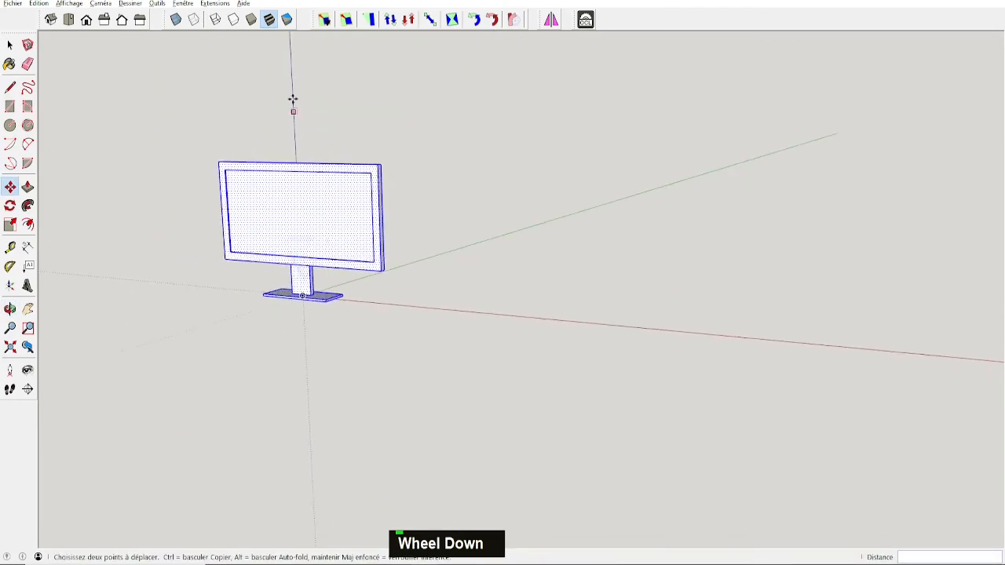
pyautogui.scroll(3, 325, 180)
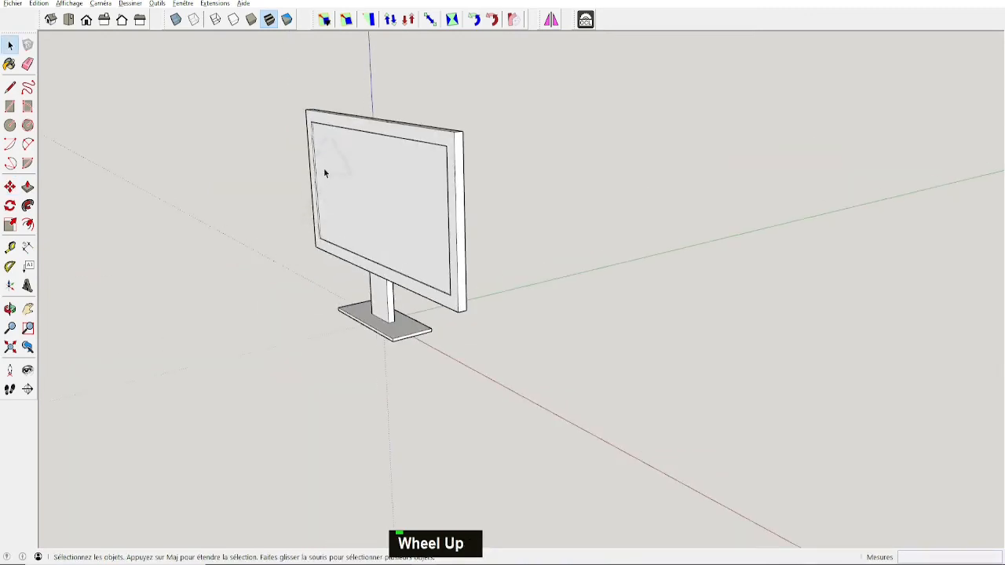
pyautogui.moveTo(325, 170); pyautogui.dragTo(204, 149, button='middle')
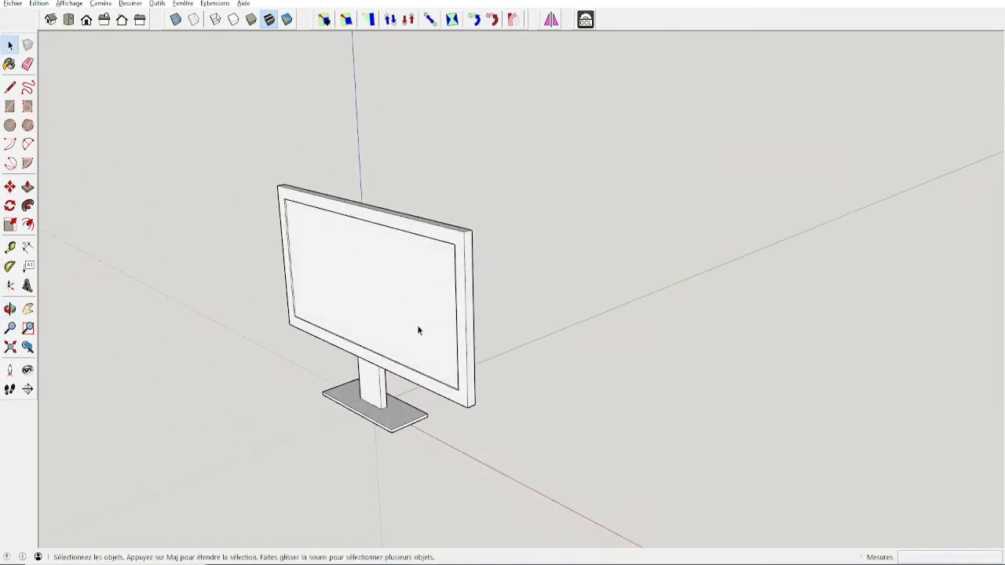
# Display the Matières palette and open its Couleurs collection at the grey shades
pyautogui.click(183, 4)
pyautogui.moveTo(192, 16)
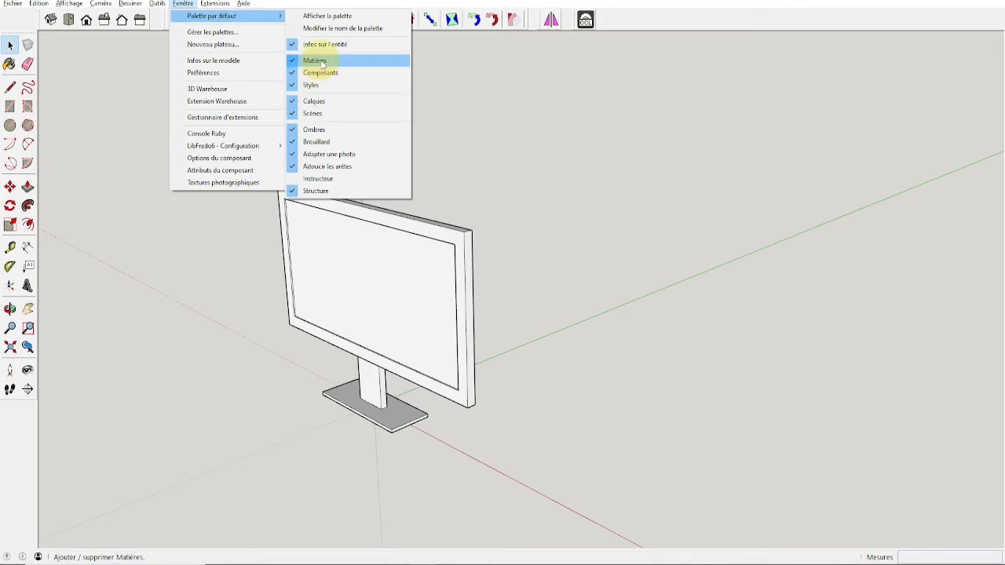
pyautogui.click(318, 61)
pyautogui.hotkey('alt', 'f')
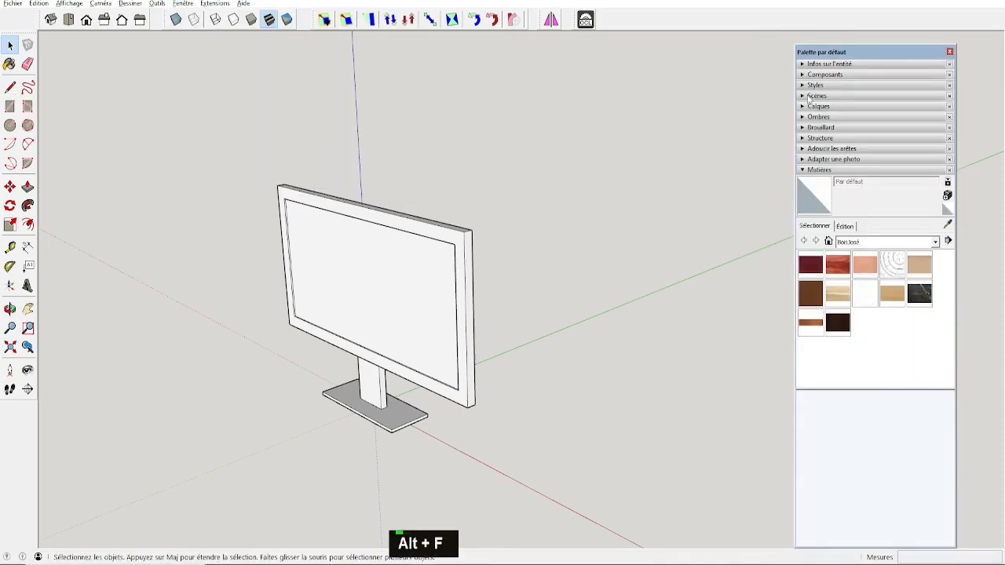
pyautogui.click(803, 171)
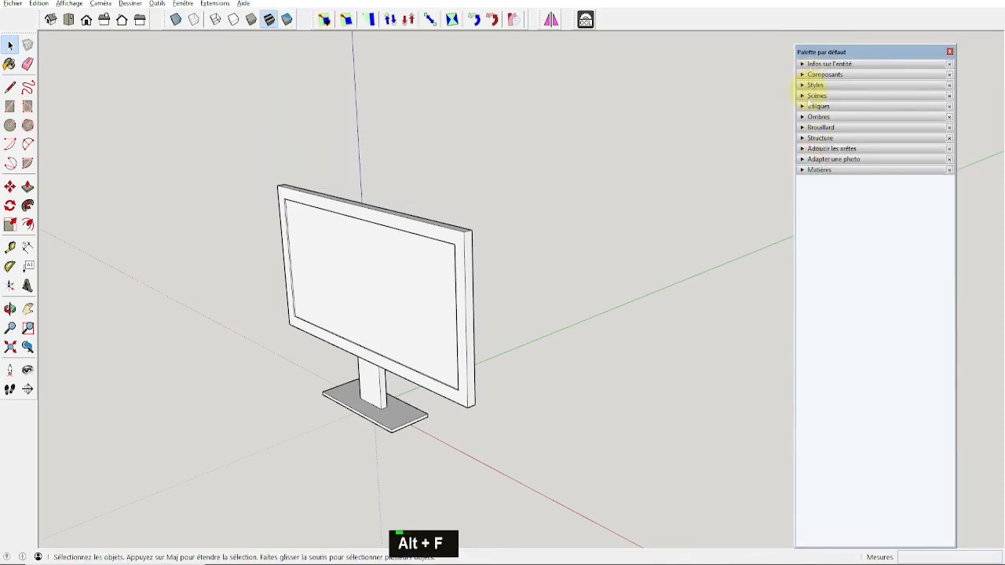
pyautogui.click(805, 171)
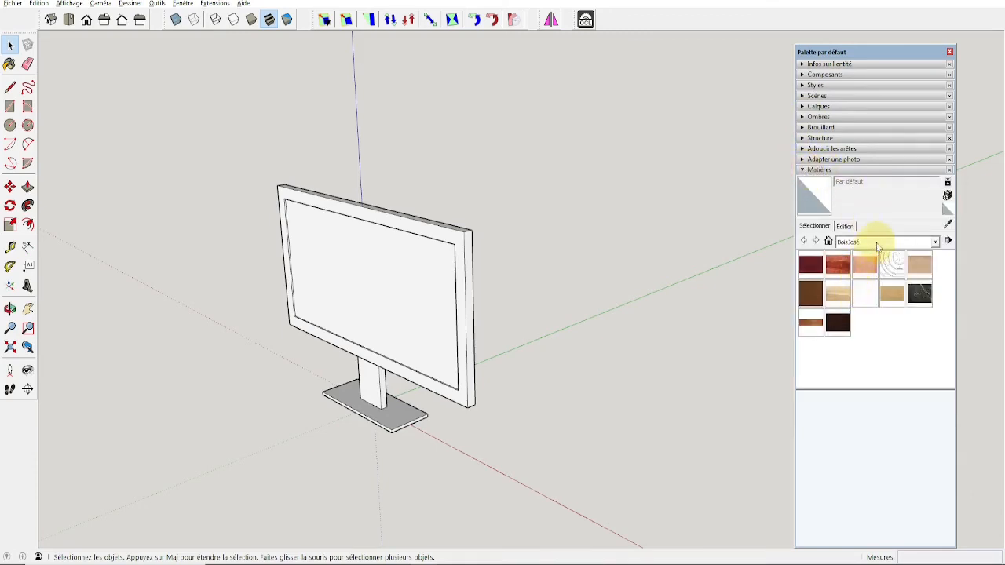
pyautogui.click(878, 242)
pyautogui.click(854, 268)
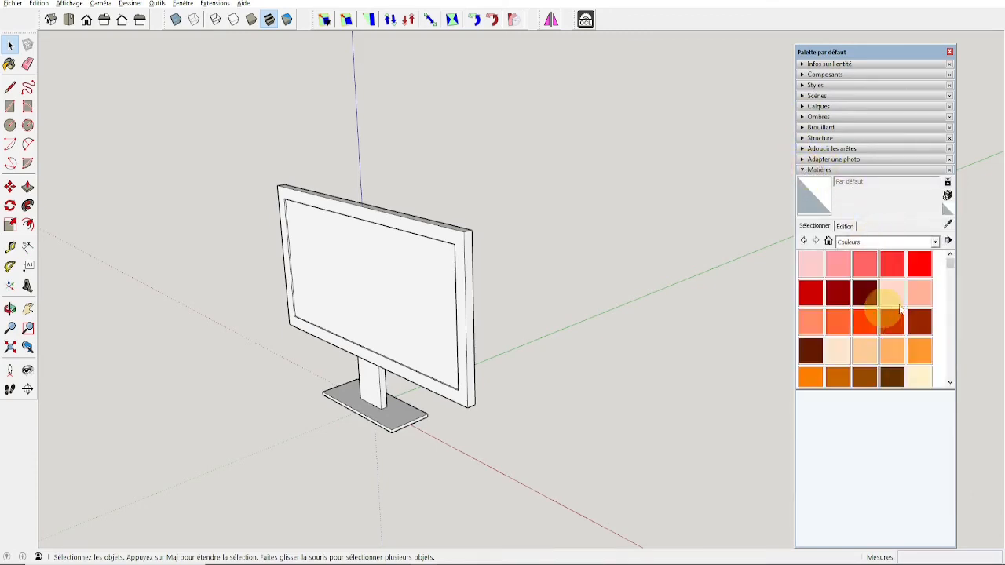
pyautogui.moveTo(950, 262); pyautogui.dragTo(947, 358)
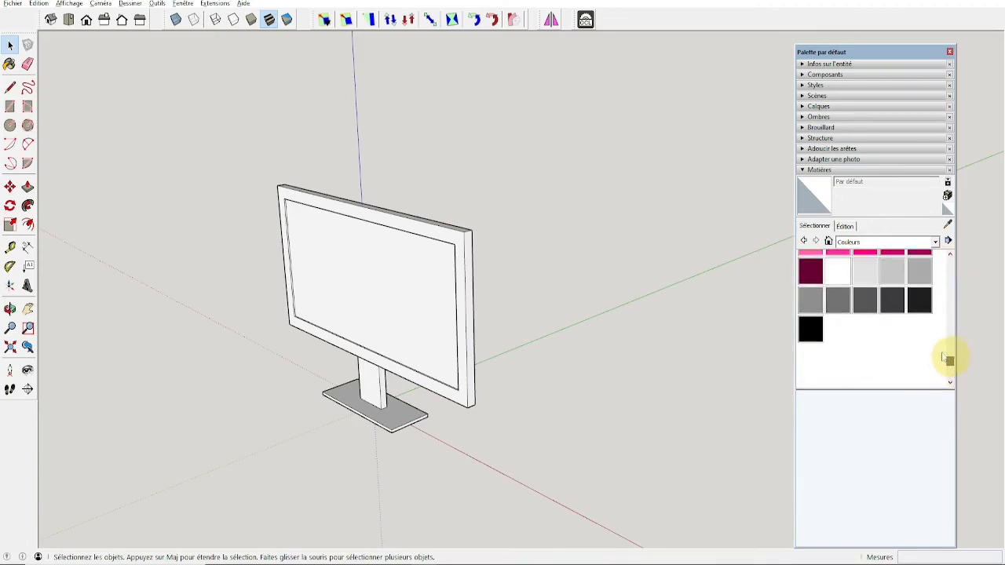
# Try to paint the screen frame, its side, the stand and the base with the grey Couleur M05
pyautogui.click(837, 302)
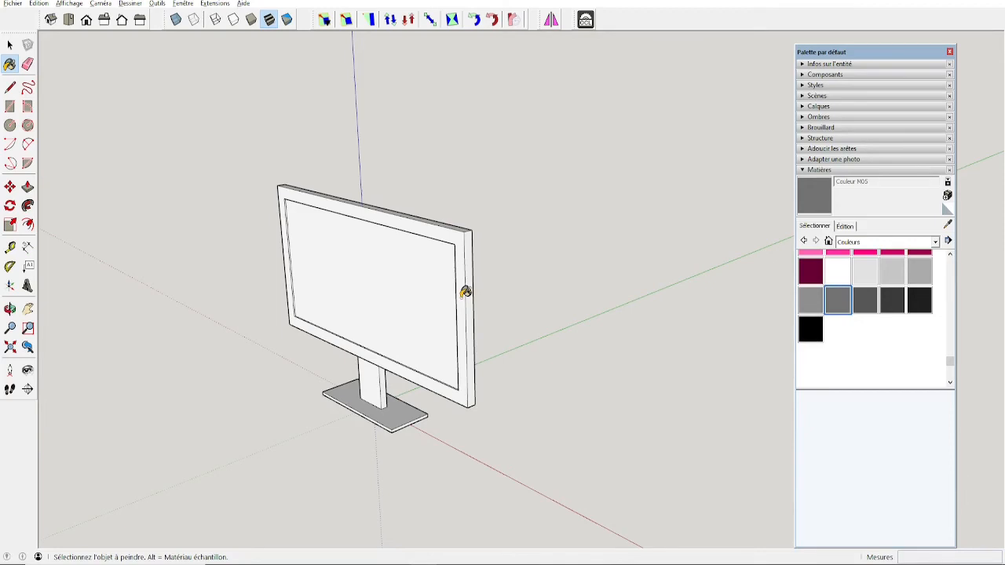
pyautogui.click(466, 292)
pyautogui.click(469, 287)
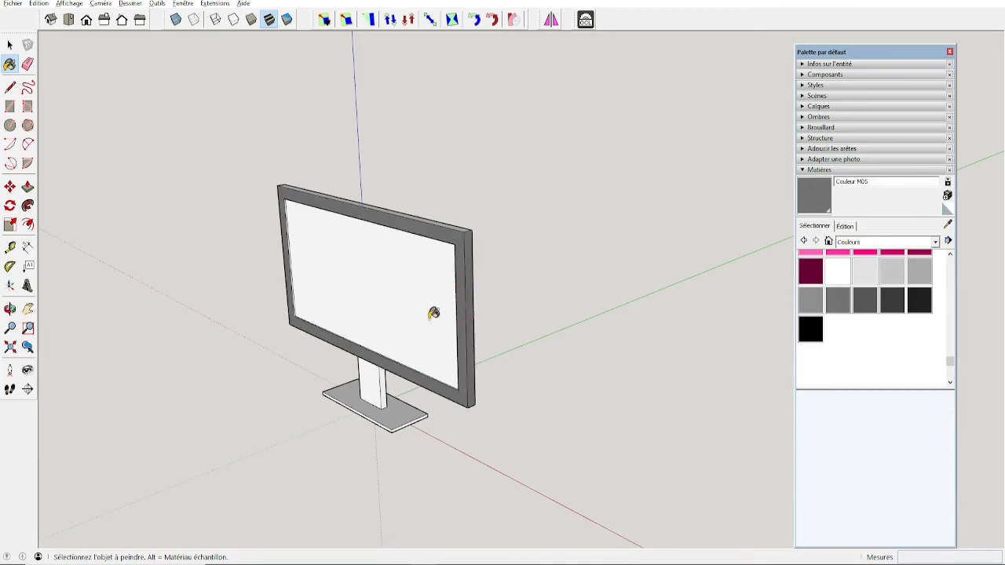
pyautogui.click(370, 378)
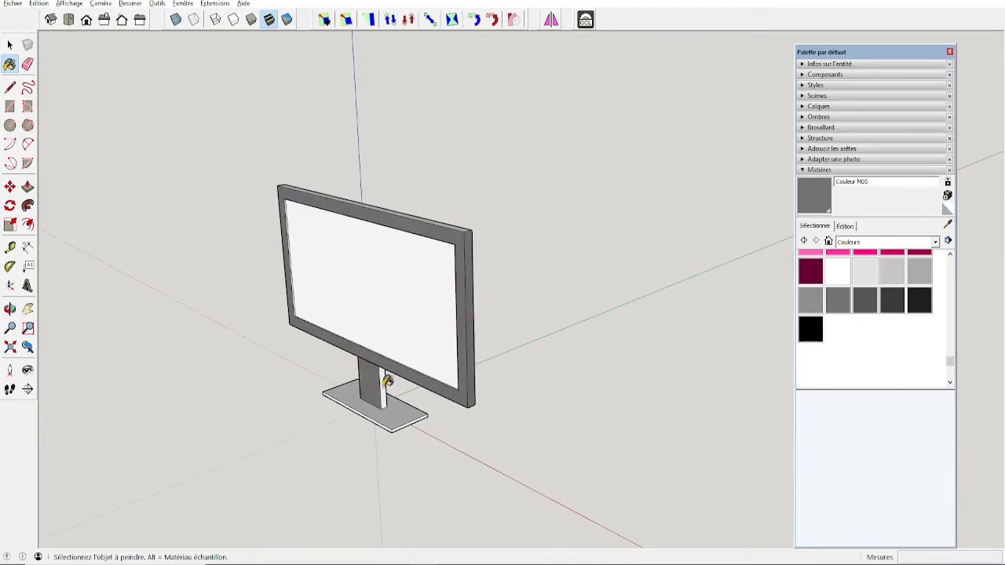
pyautogui.click(383, 385)
pyautogui.click(395, 408)
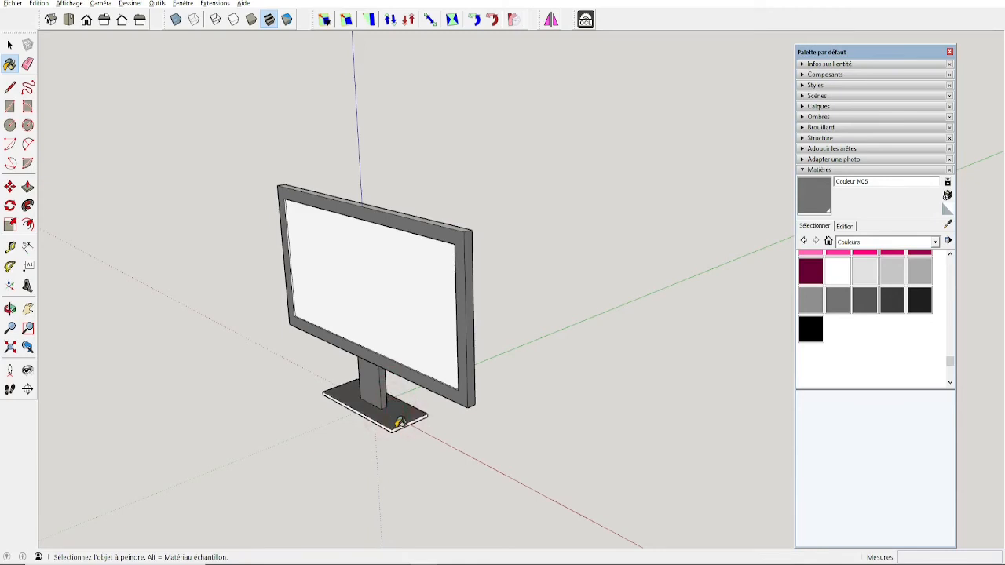
pyautogui.click(397, 422)
# Undo all the grey paint applied to the TV's frame, stand and base
pyautogui.hotkey('ctrl', 'z')
pyautogui.hotkey('ctrl', 'z')
pyautogui.hotkey('ctrl', 'z')
pyautogui.hotkey('ctrl', 'z')
pyautogui.hotkey('ctrl', 'z')
pyautogui.hotkey('ctrl', 'z')
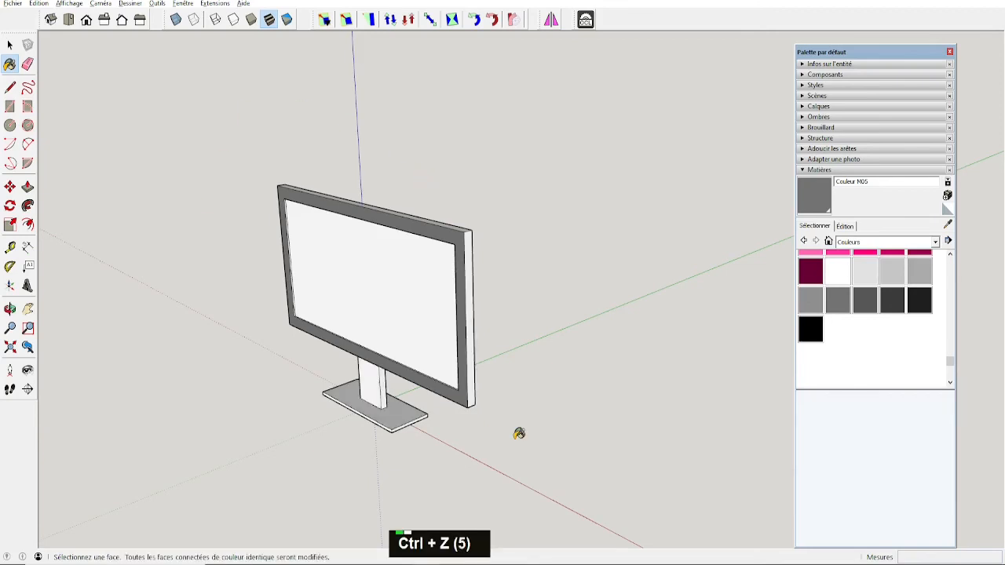
# Select the whole TV and make it a component named TV
pyautogui.press('space')
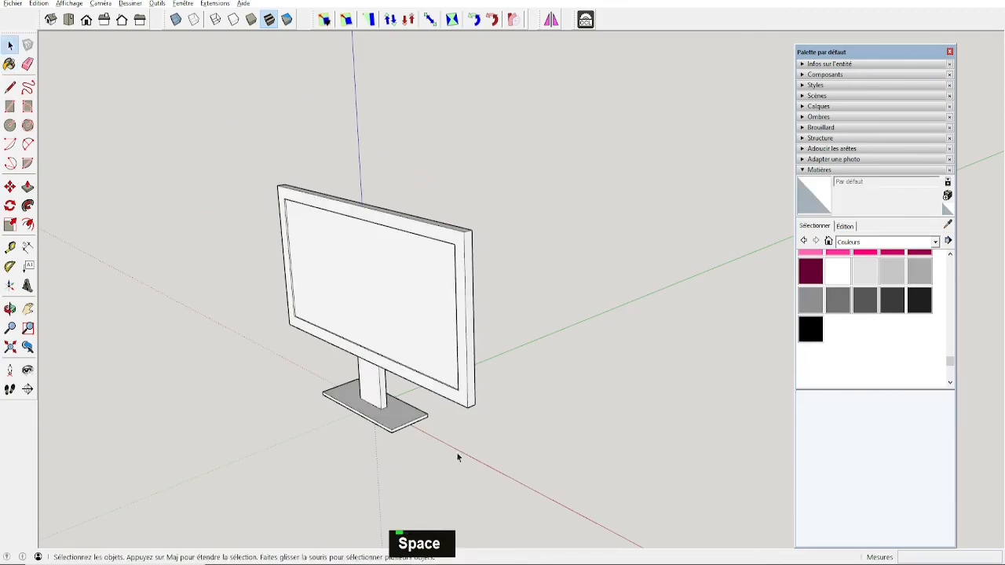
pyautogui.moveTo(213, 130); pyautogui.dragTo(548, 493)
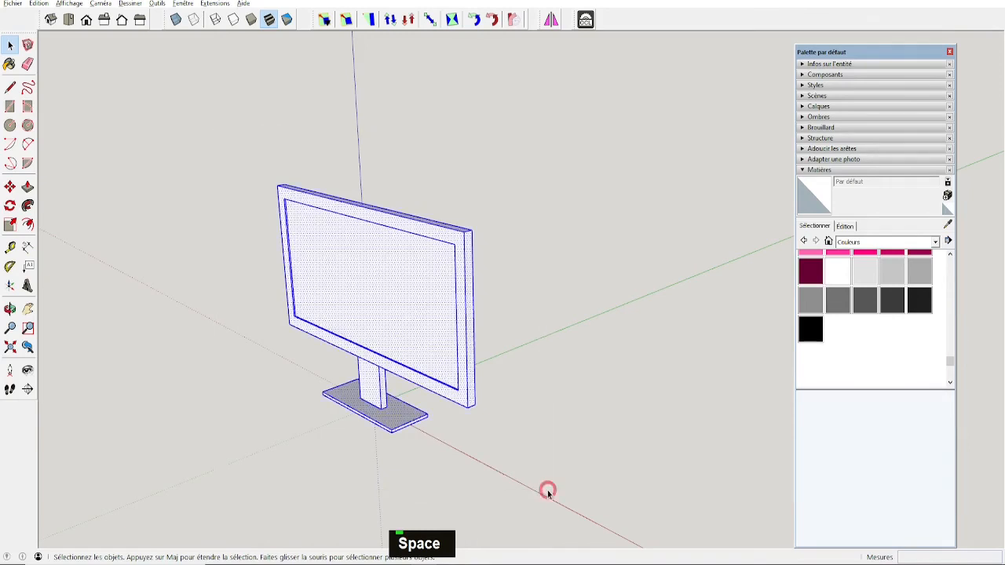
pyautogui.press('g')
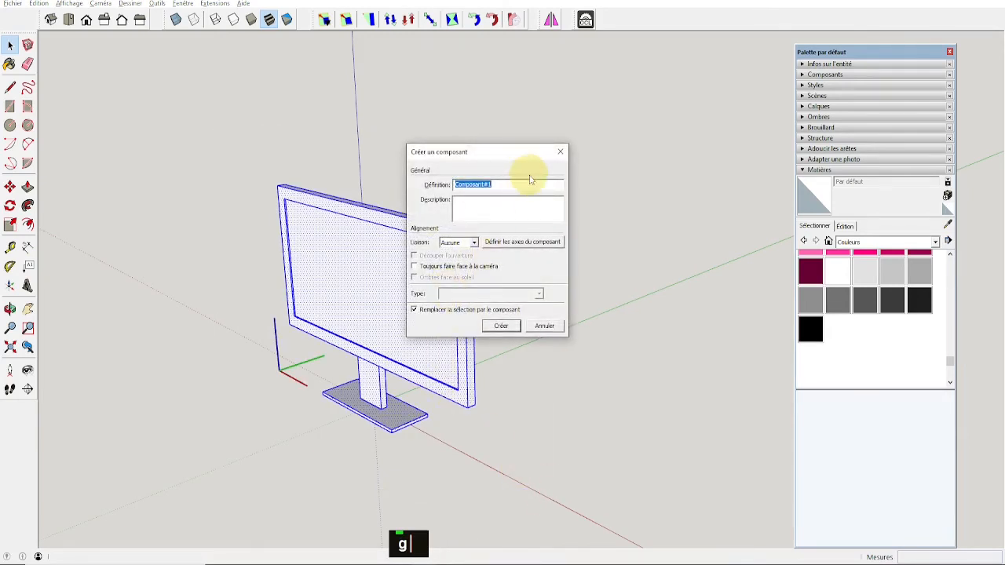
pyautogui.write('TV')
pyautogui.press('Return')
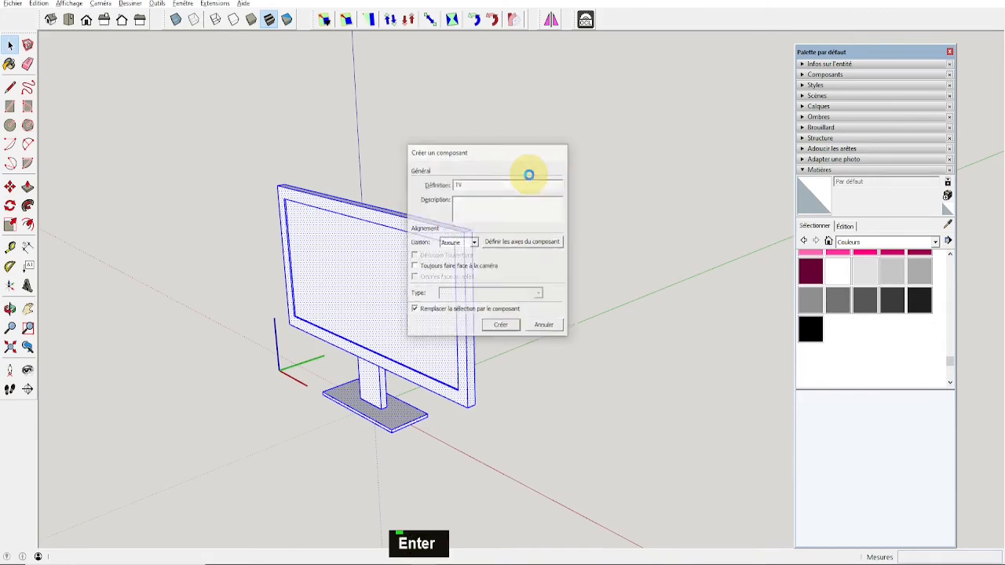
# Try painting the entire TV component with dark grey Couleur M06 and compare the colours with the reference image
pyautogui.click(863, 302)
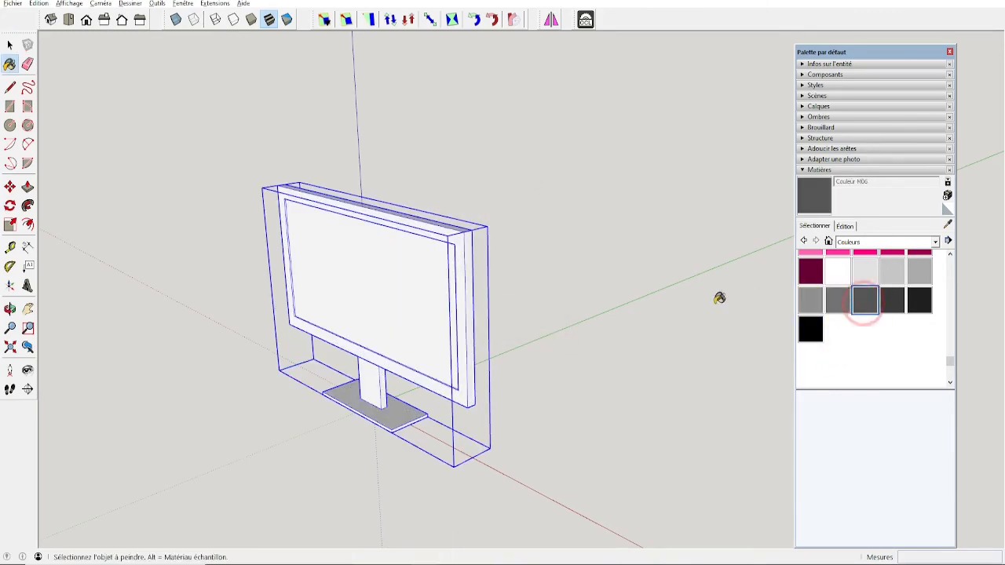
pyautogui.click(412, 302)
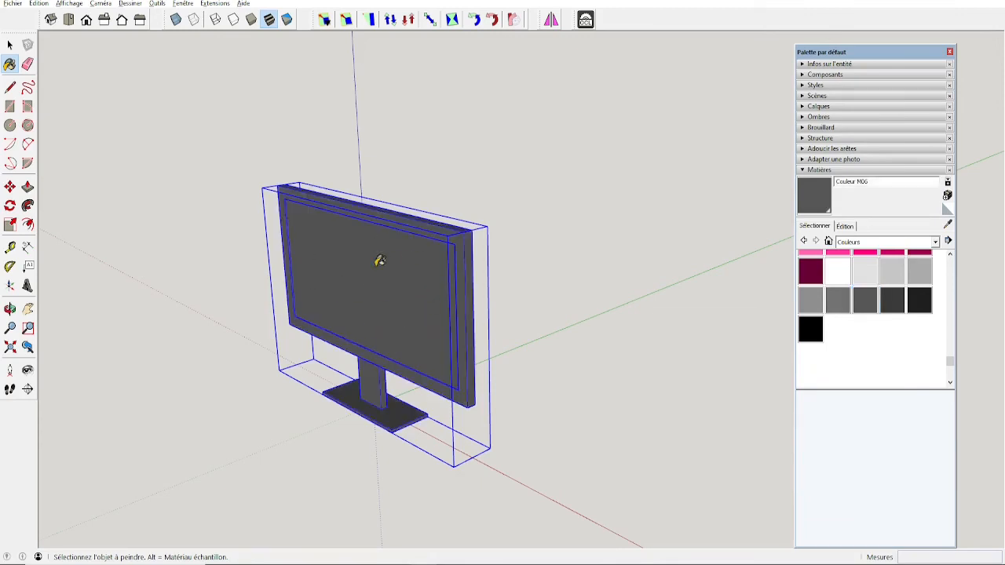
pyautogui.hotkey('alt', 'Tab')
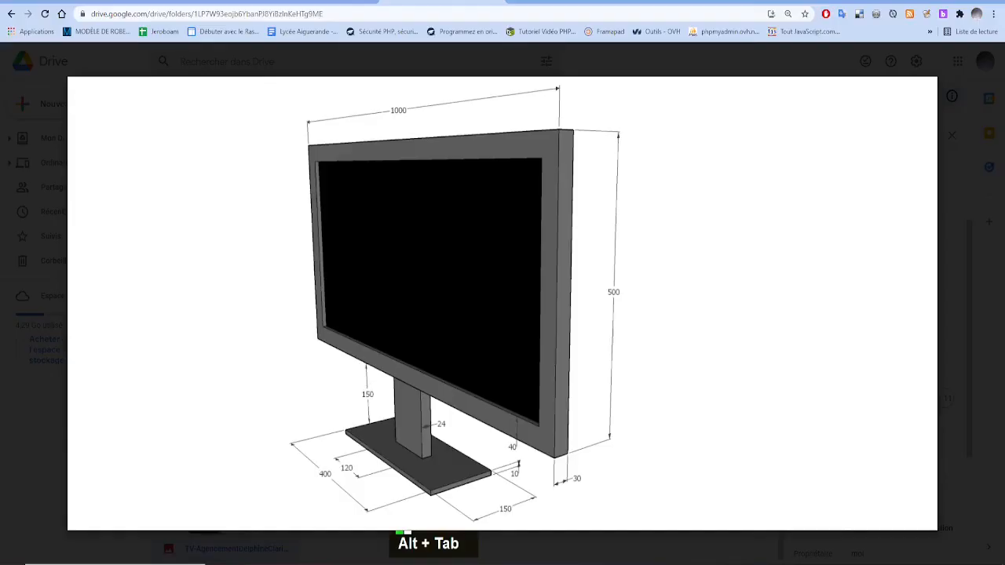
pyautogui.hotkey('alt', 'Tab')
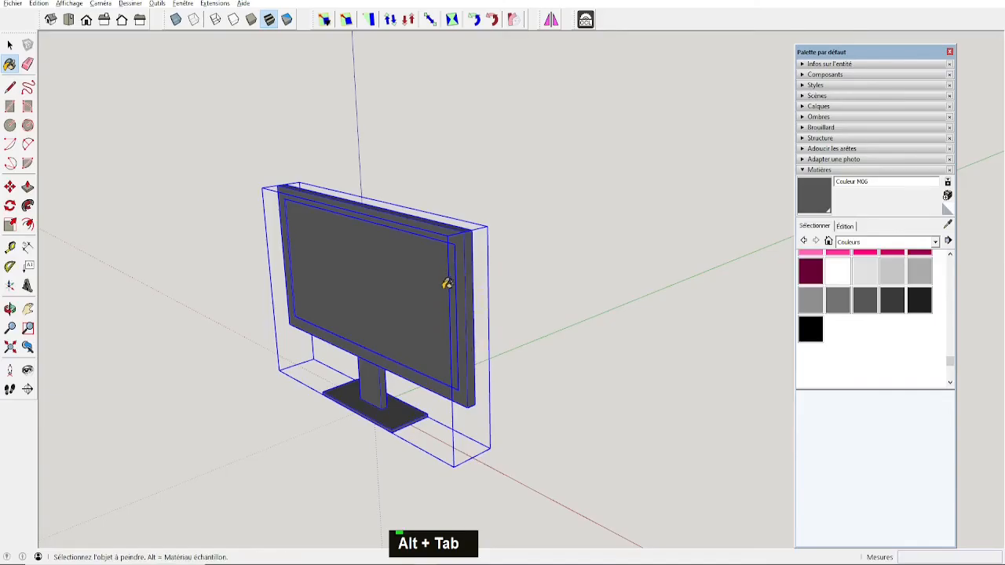
# Open the TV component for editing and try to paint its screen face with black Couleur M09
pyautogui.press('space')
pyautogui.doubleClick(396, 330)
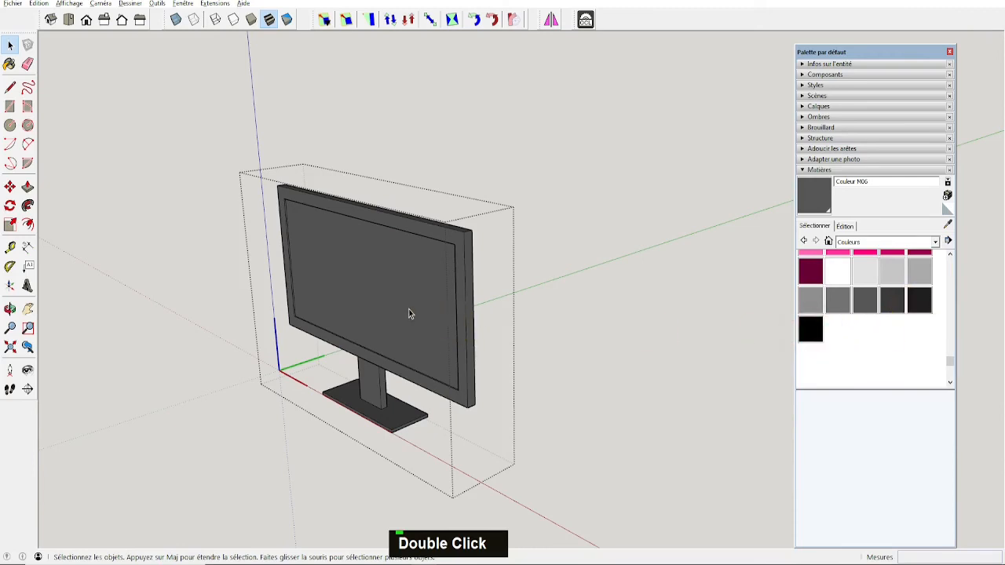
pyautogui.click(809, 330)
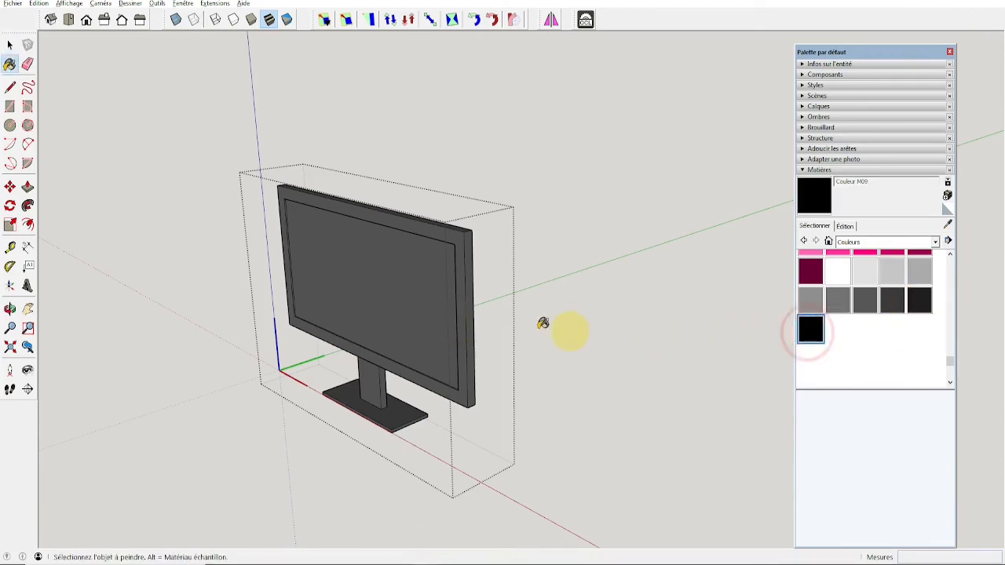
pyautogui.click(414, 310)
# Undo the paint and the creation of the TV component
pyautogui.hotkey('ctrl', 'z')
pyautogui.hotkey('ctrl', 'z')
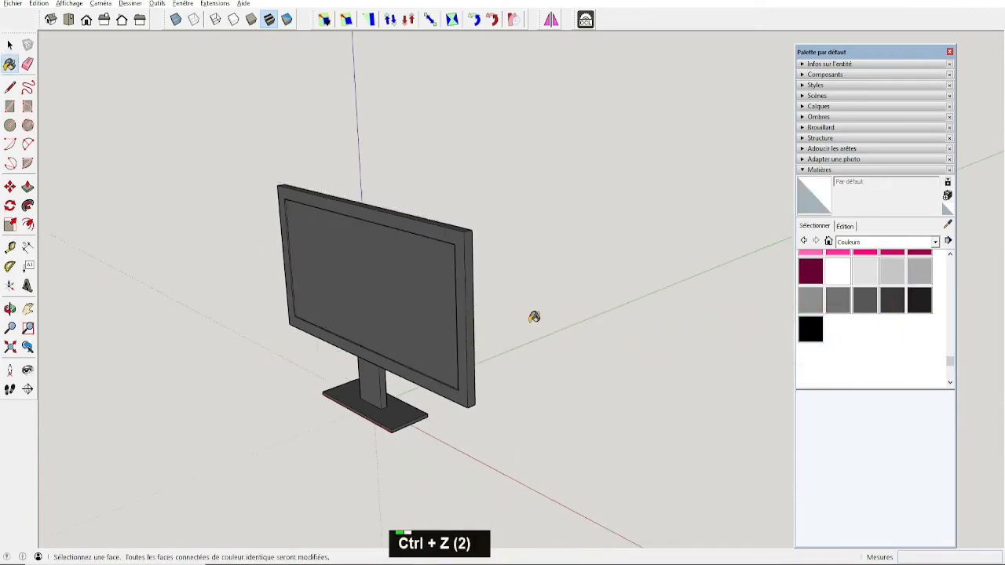
pyautogui.hotkey('ctrl', 'z')
pyautogui.press('space')
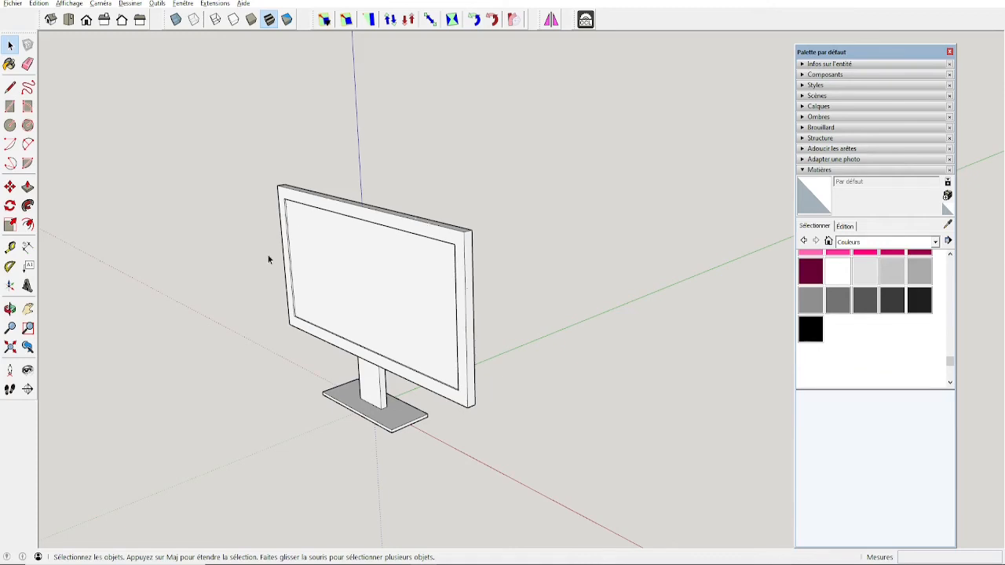
# Paint all connected faces of the uncoloured TV at once with grey Couleur M05
pyautogui.click(838, 301)
pyautogui.press('ctrl')
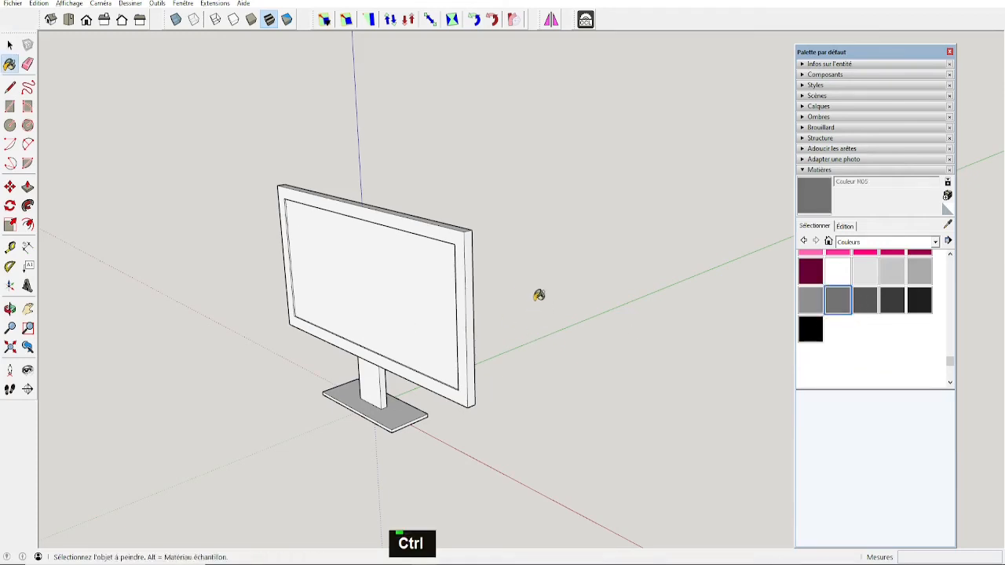
pyautogui.press('ctrl')
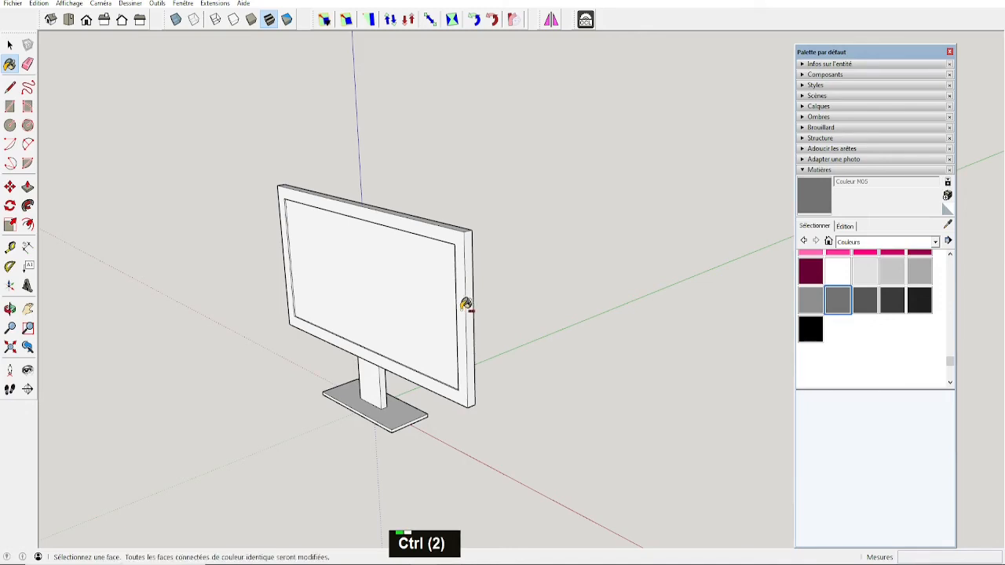
pyautogui.keyDown('ctrl'); pyautogui.click(466, 305); pyautogui.keyUp('ctrl')
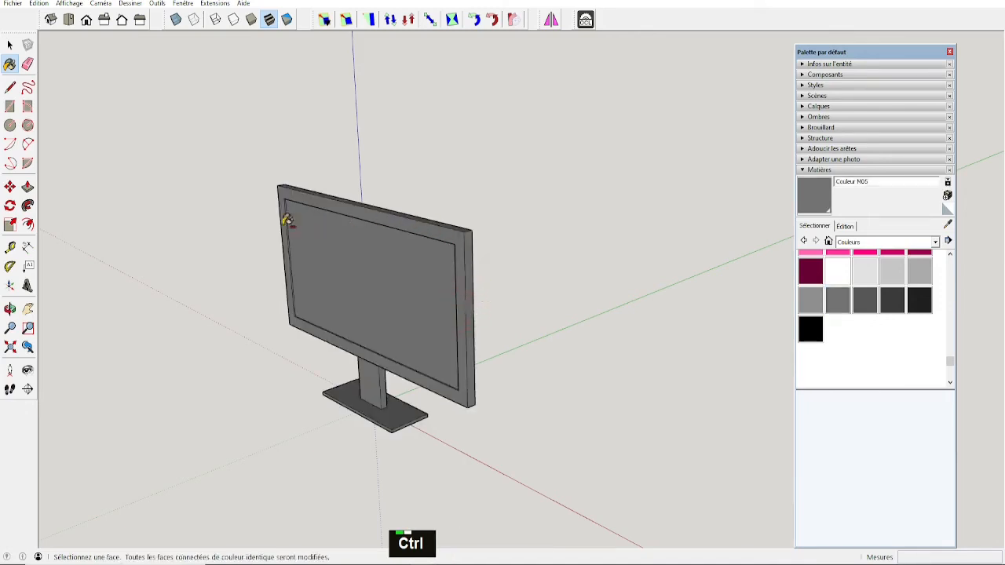
pyautogui.press('space')
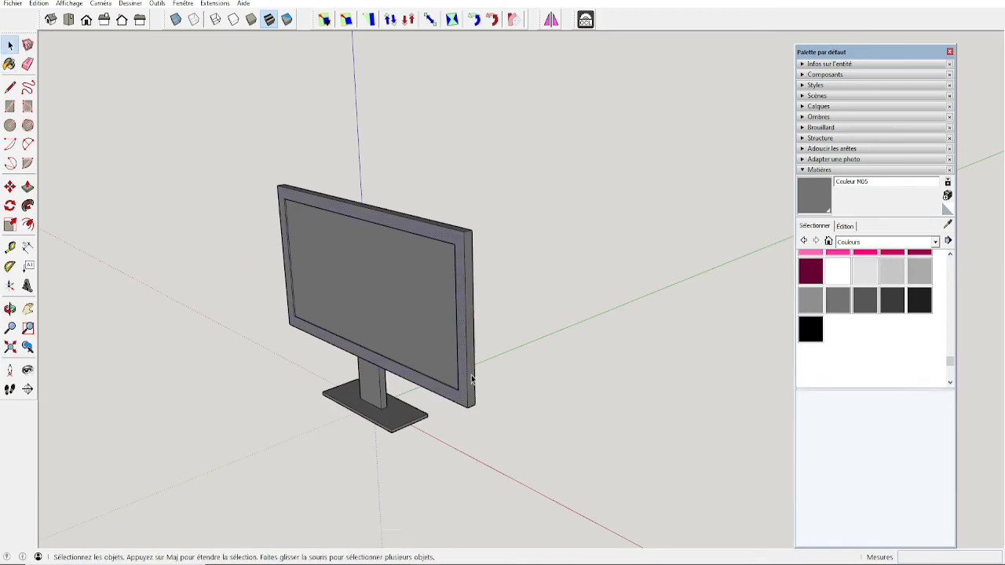
pyautogui.click(501, 342)
# Paint only the TV's inner screen face with black Couleur M09
pyautogui.click(809, 328)
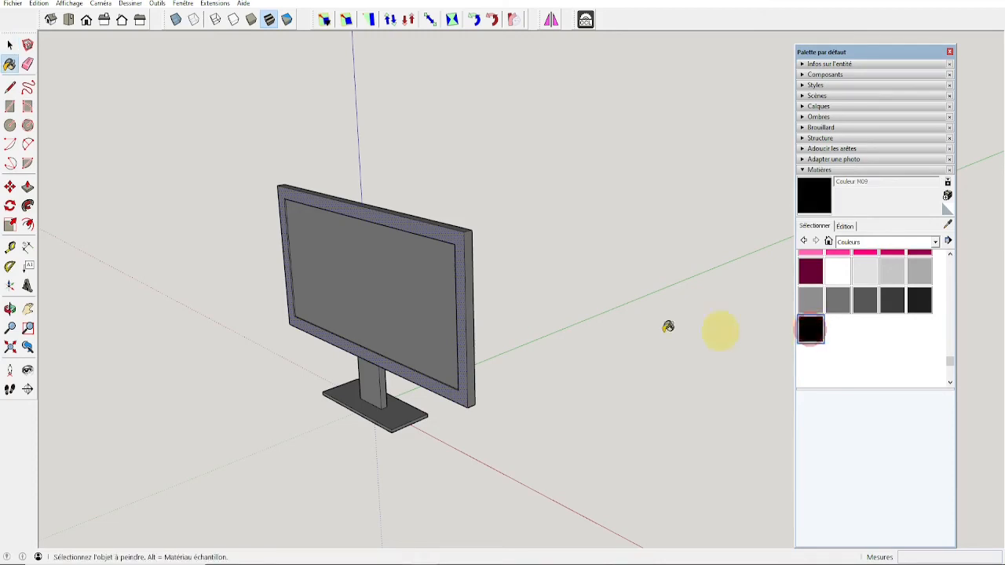
pyautogui.click(401, 295)
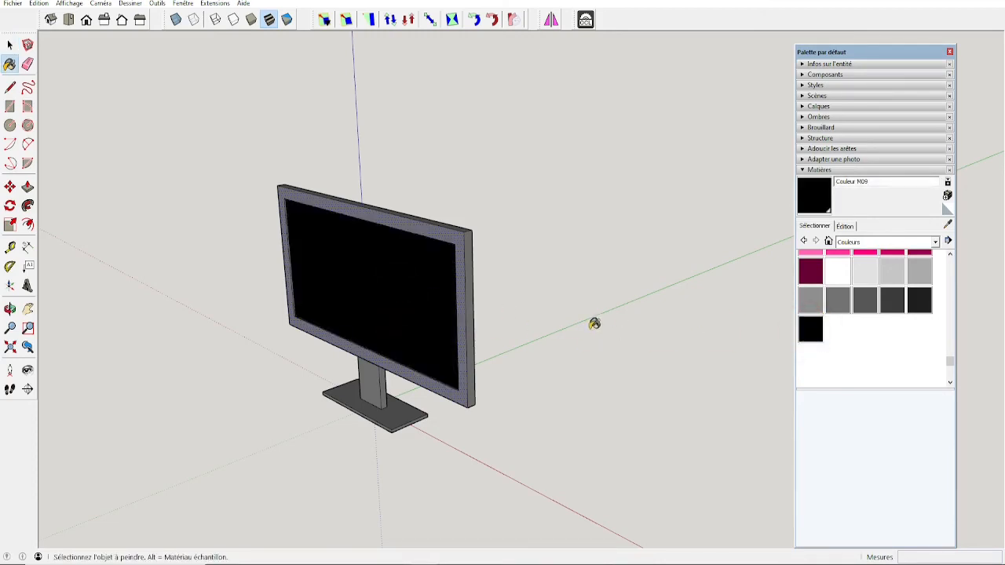
pyautogui.moveTo(592, 321)
pyautogui.mouseDown(button='middle')
pyautogui.moveTo(560, 314)
pyautogui.moveTo(496, 373)
pyautogui.mouseUp(button='middle')
pyautogui.press('space')
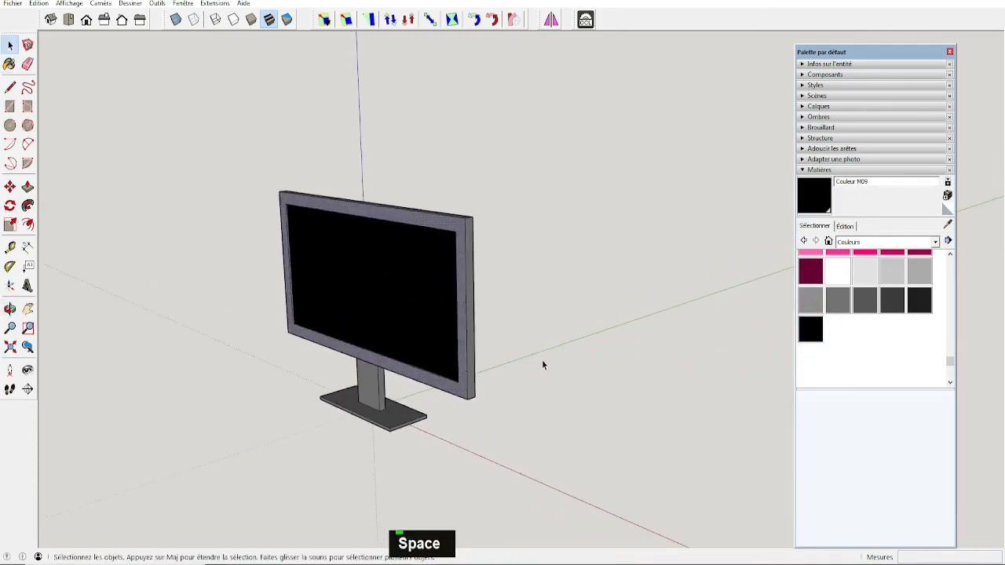
# Try painting the TV's stand with cyan Couleur H05 from the Couleurs collection
pyautogui.scroll(3, 860, 329)
pyautogui.scroll(-4, 819, 330)
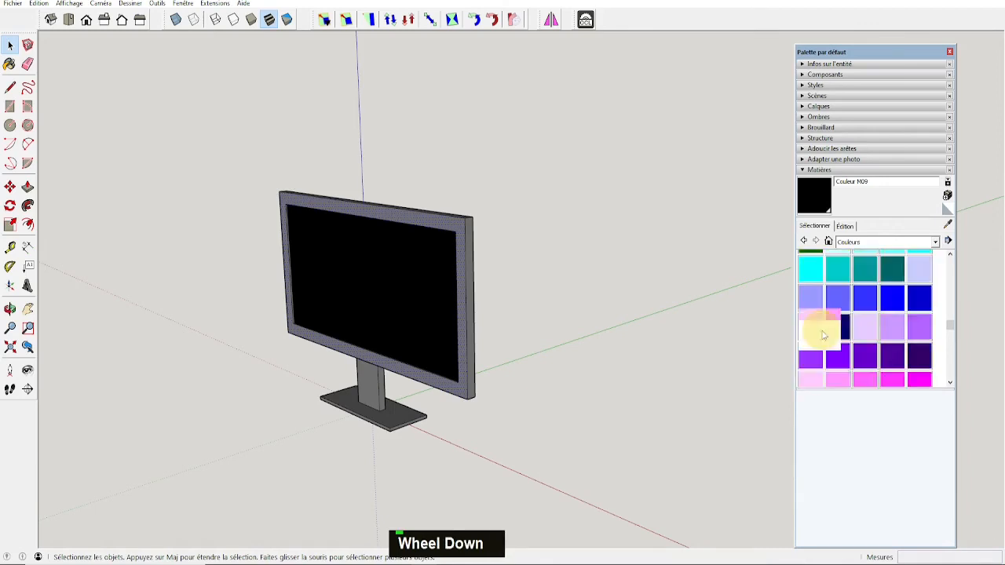
pyautogui.scroll(2, 811, 336)
pyautogui.click(814, 277)
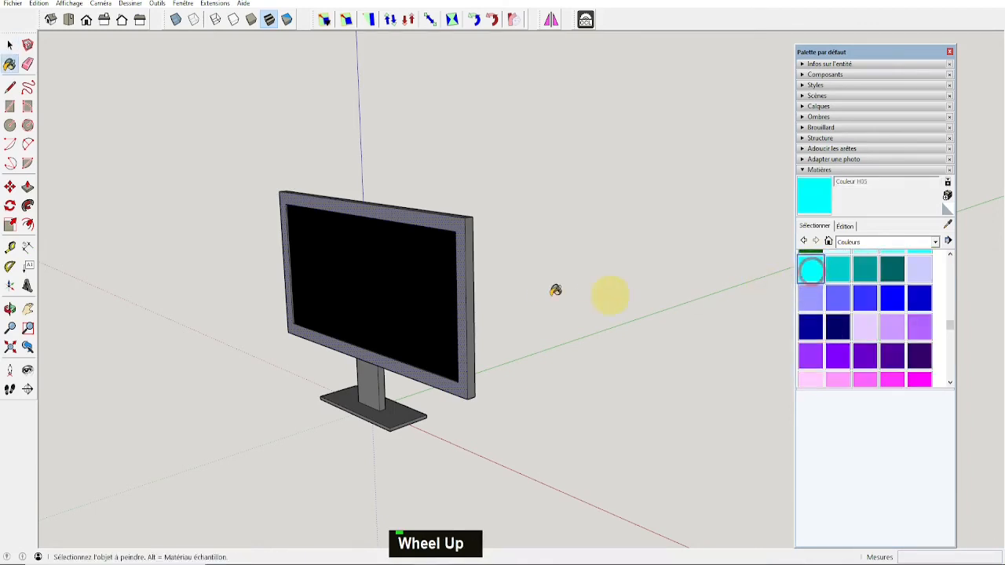
pyautogui.click(371, 382)
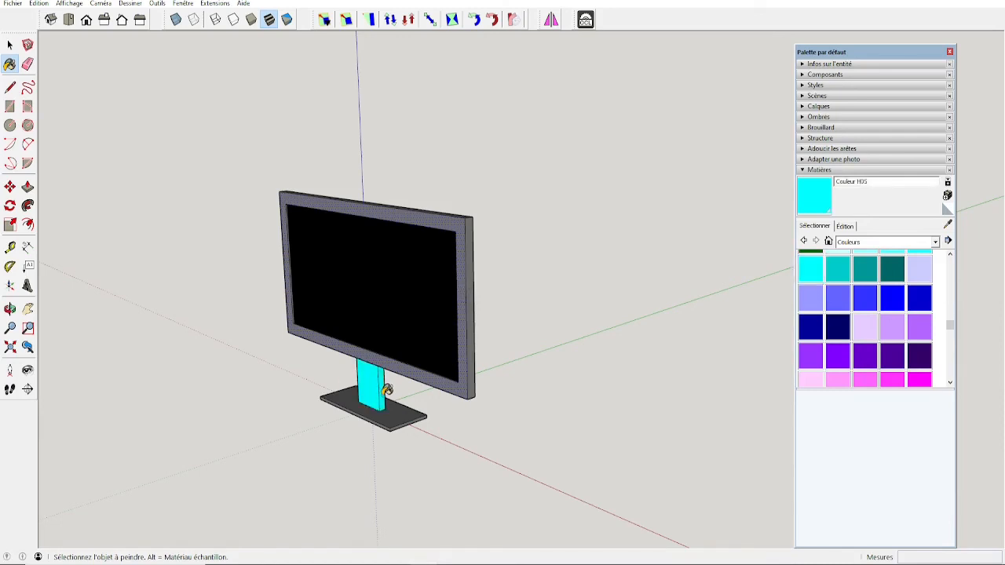
# Undo the stand's cyan paint and recolour all connected grey faces of the TV with Couleur H05 instead
pyautogui.hotkey('ctrl', 'z')
pyautogui.hotkey('ctrl', 'z')
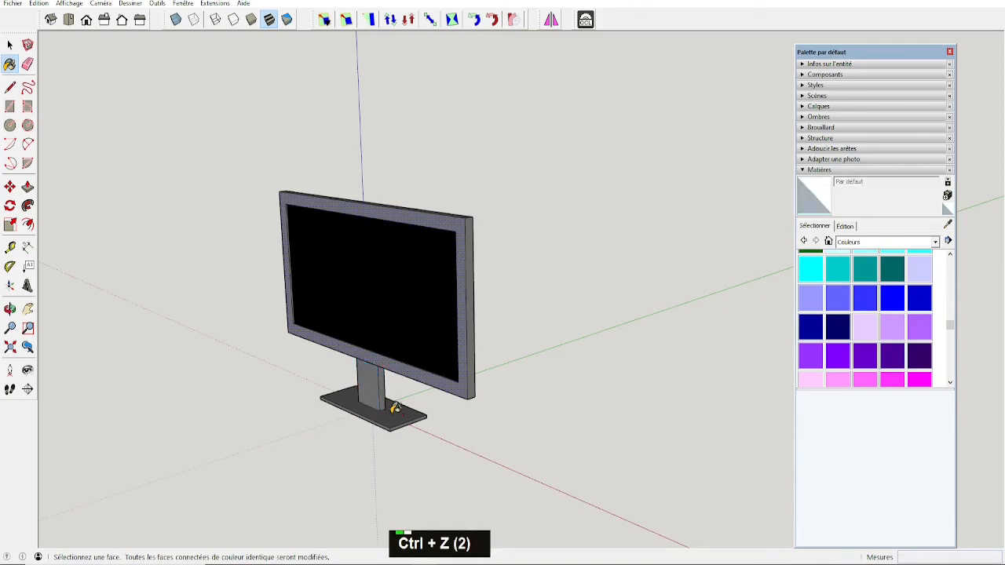
pyautogui.keyDown('ctrl'); pyautogui.click(395, 407); pyautogui.keyUp('ctrl')
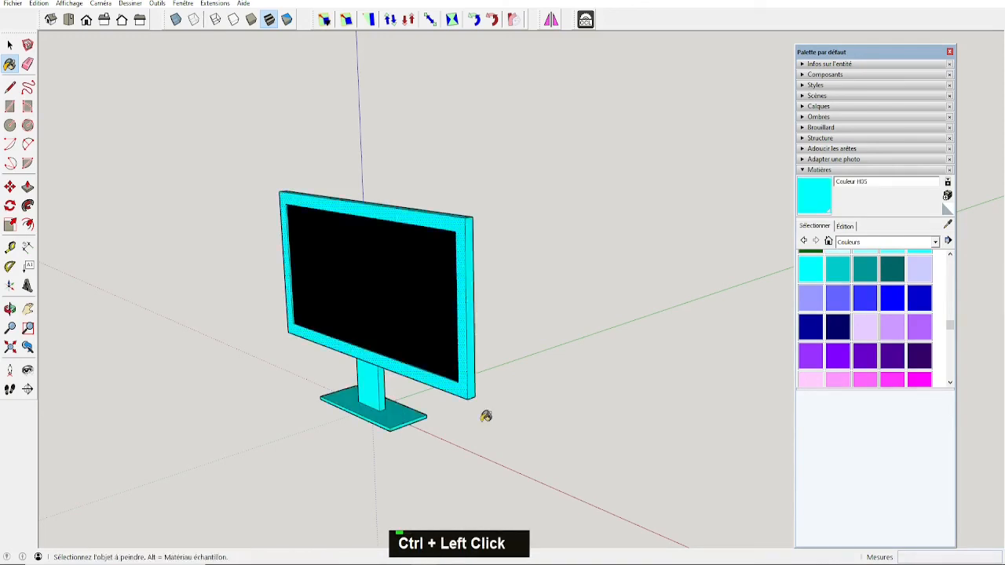
pyautogui.press('space')
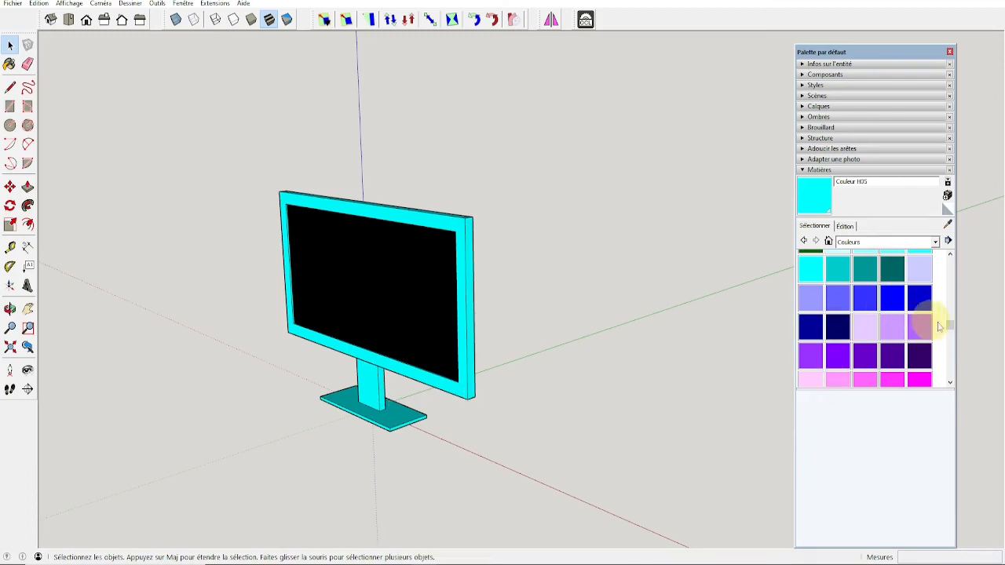
# Repaint all connected cyan faces of the frame, stand and base with grey Couleur M04
pyautogui.moveTo(951, 325)
pyautogui.mouseDown()
pyautogui.moveTo(951, 381)
pyautogui.moveTo(848, 341)
pyautogui.mouseUp()
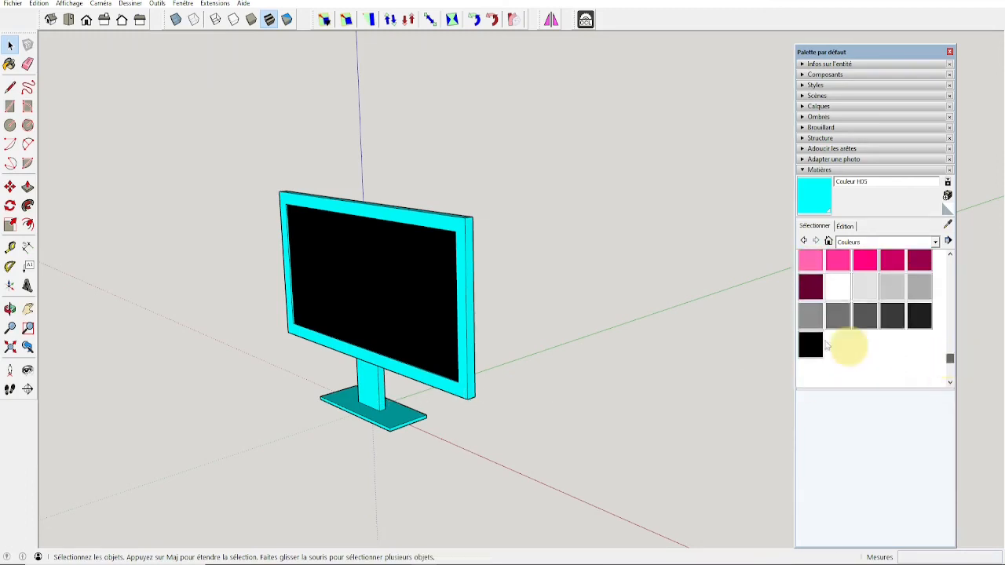
pyautogui.click(811, 315)
pyautogui.press('ctrl')
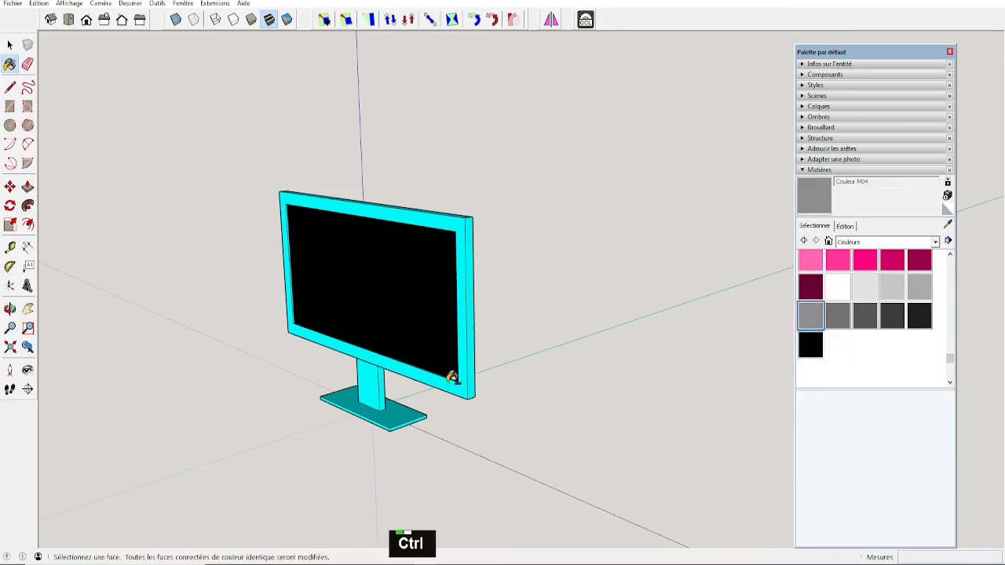
pyautogui.keyDown('ctrl'); pyautogui.click(445, 377); pyautogui.keyUp('ctrl')
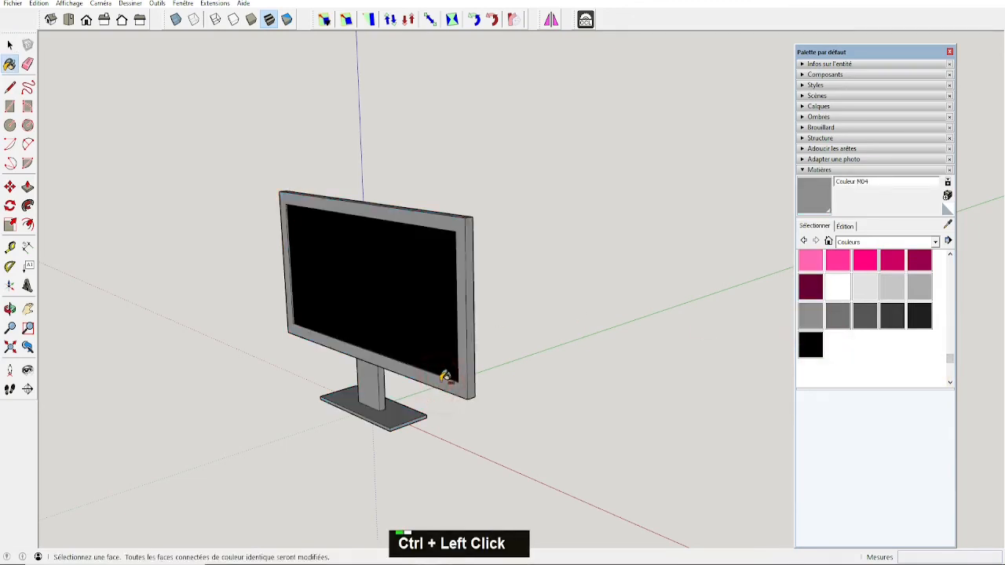
# Select the whole painted TV and create a component from it with the definition name TV
pyautogui.press('space')
pyautogui.moveTo(227, 146); pyautogui.dragTo(500, 452)
pyautogui.press('g')
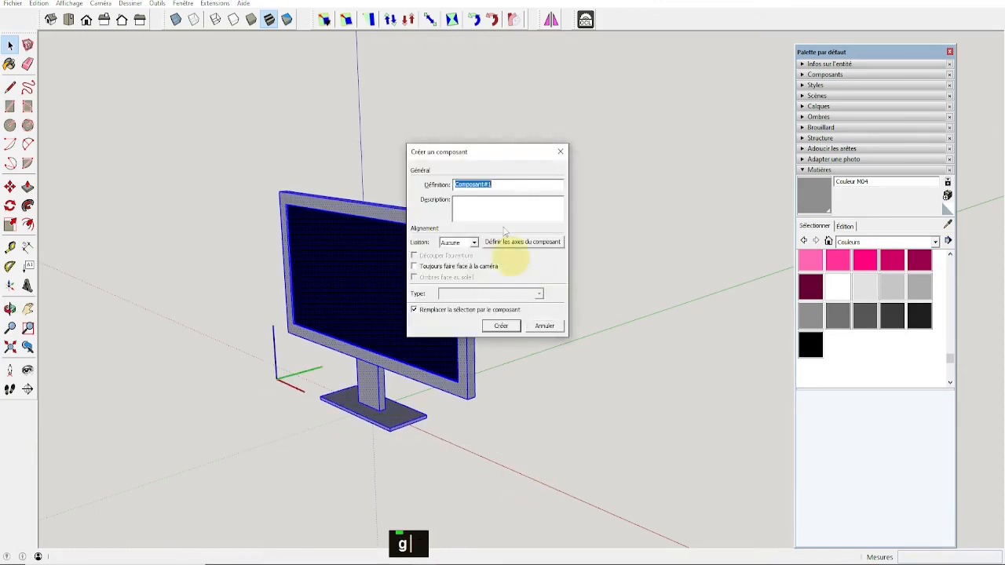
pyautogui.write('TV')
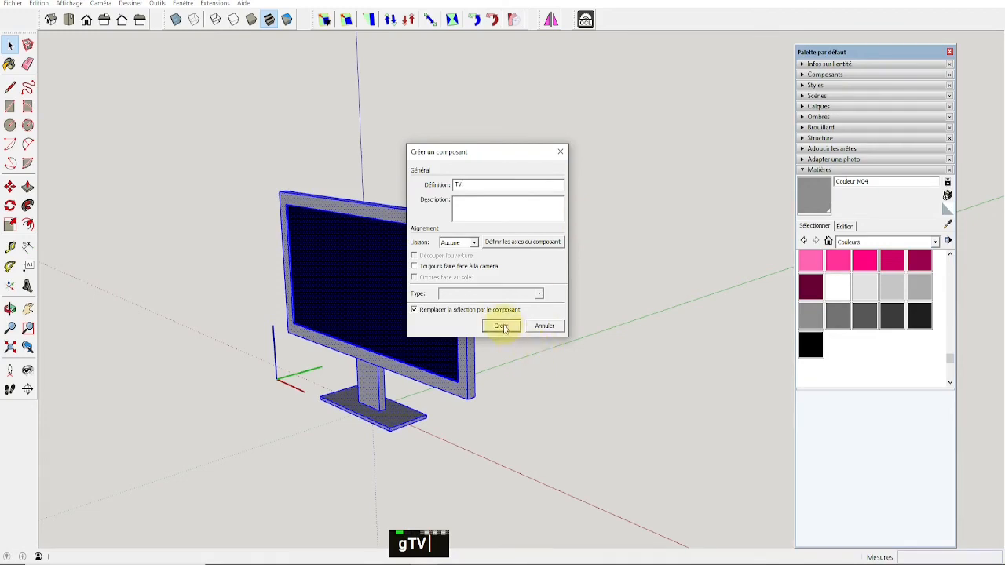
pyautogui.click(502, 328)
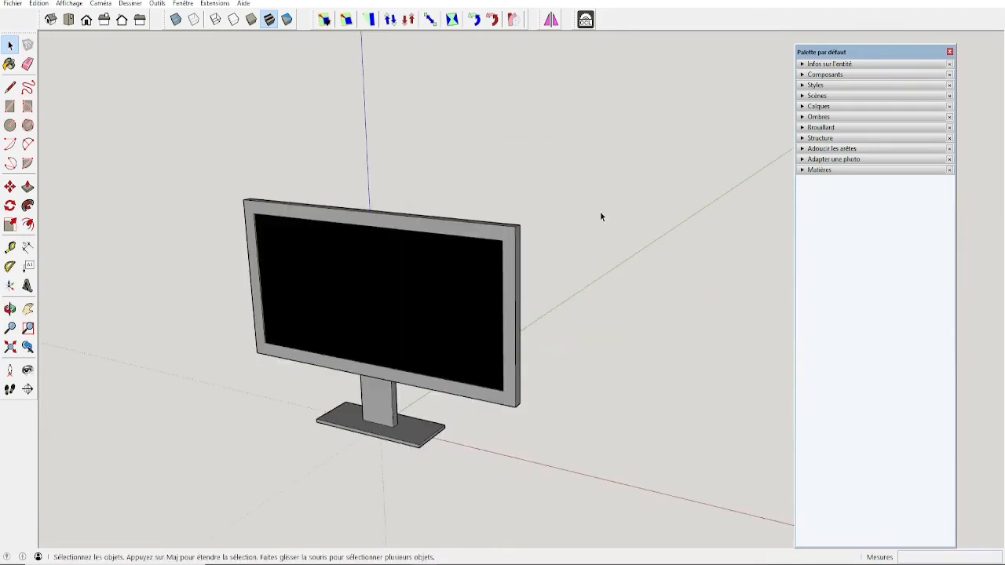